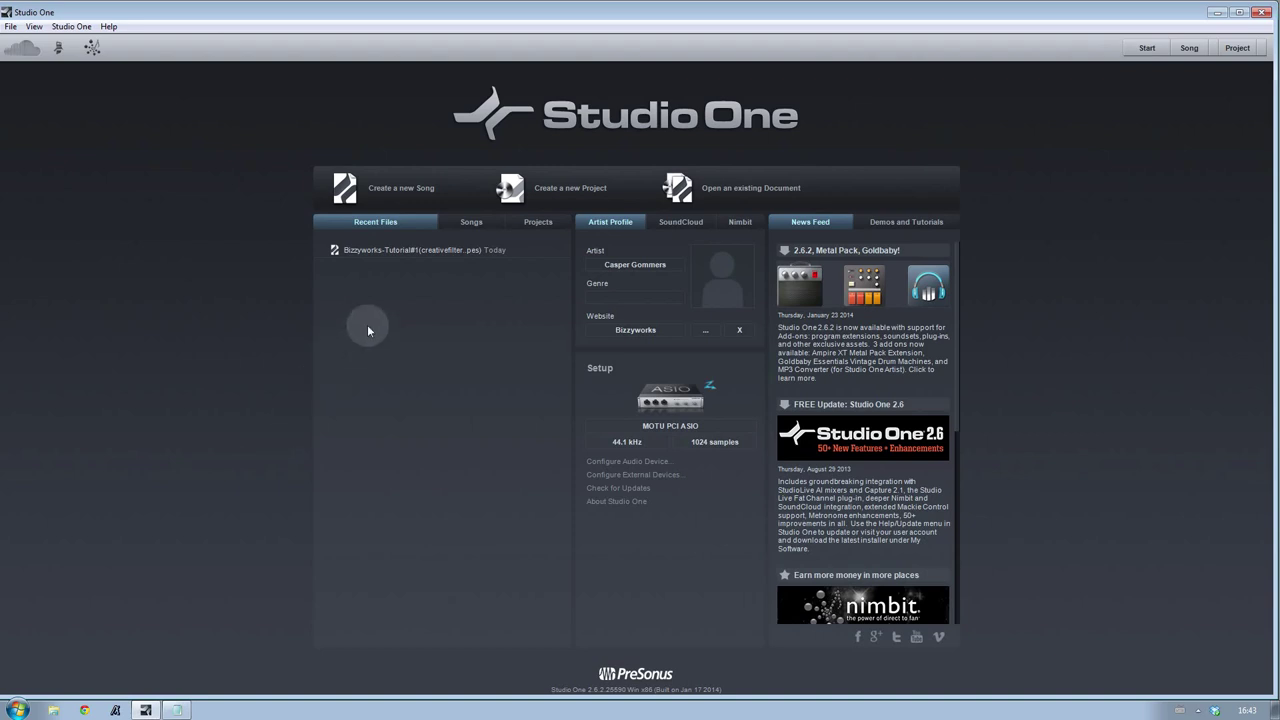
Open the recent creative filter envelopes tutorial song and play its arrangement from the beginning
click(378, 254)
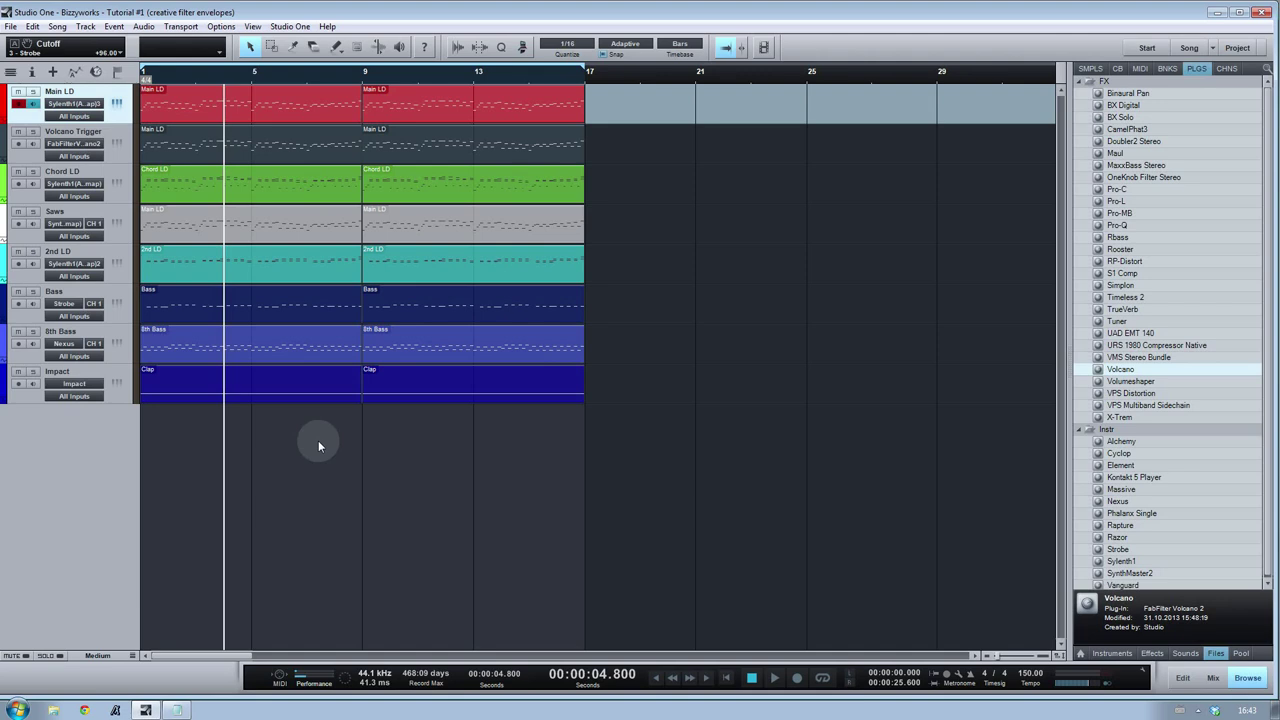
click(147, 75)
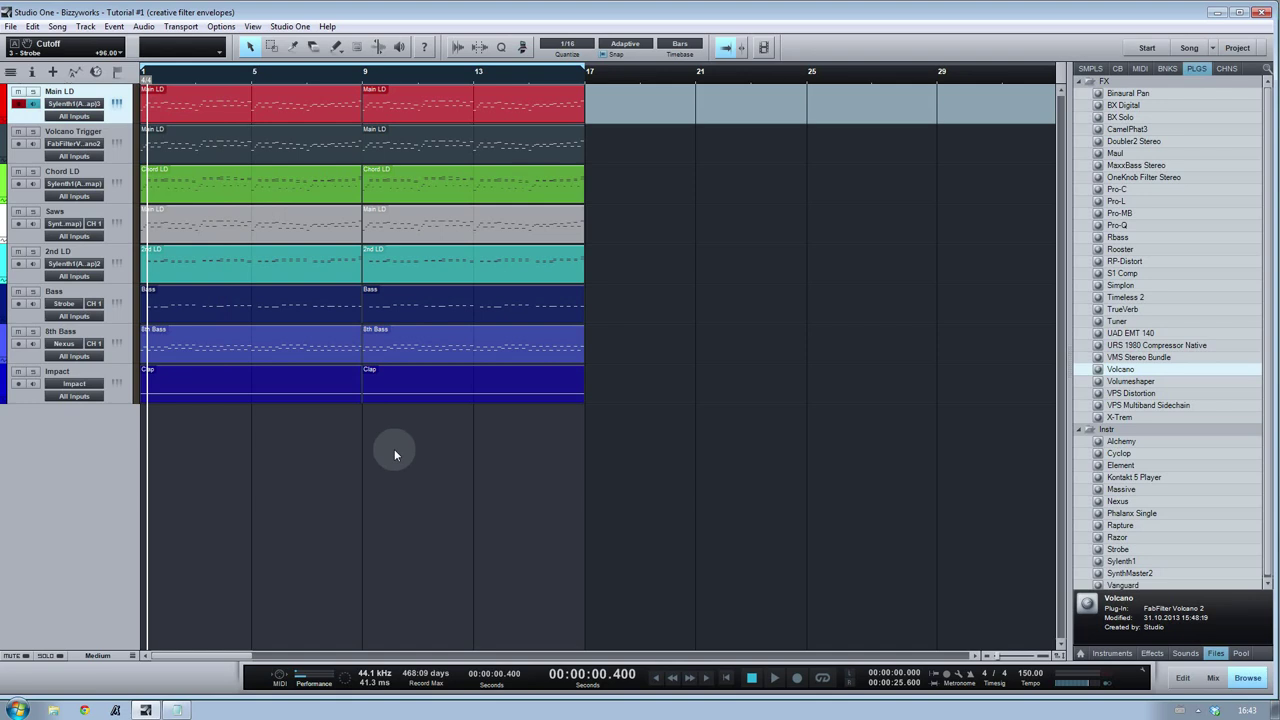
key(Home)
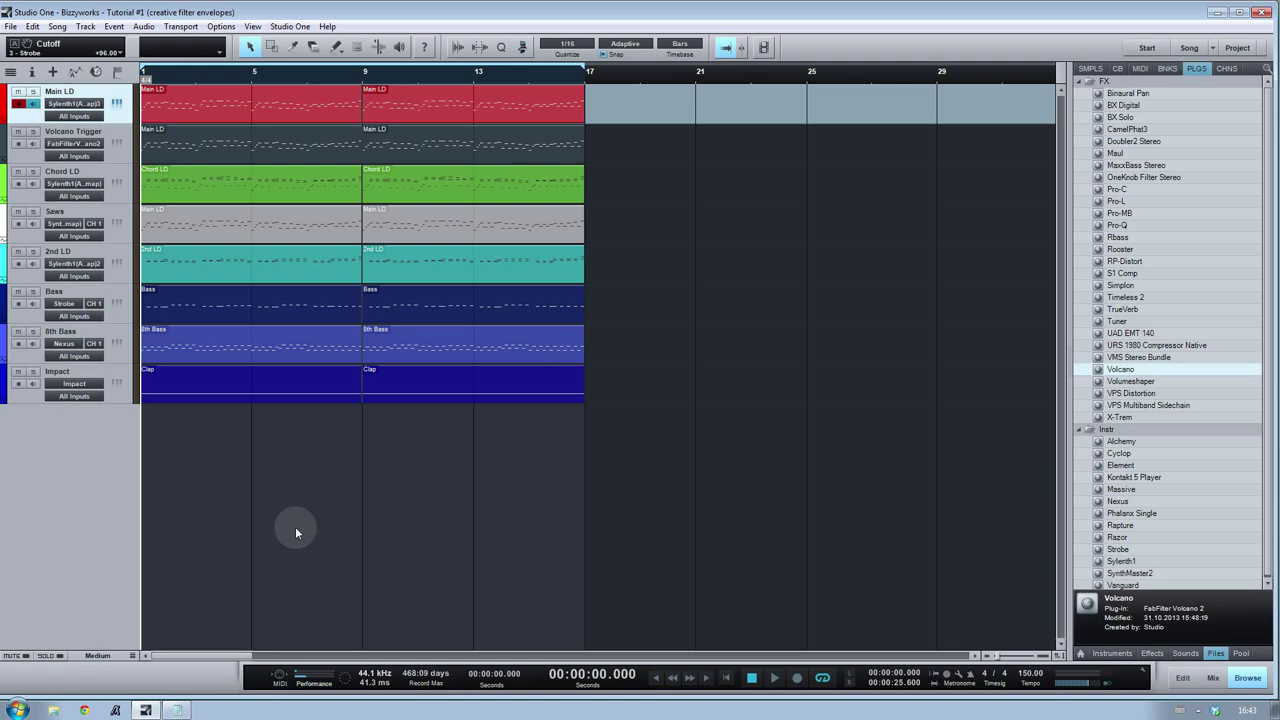
key(space)
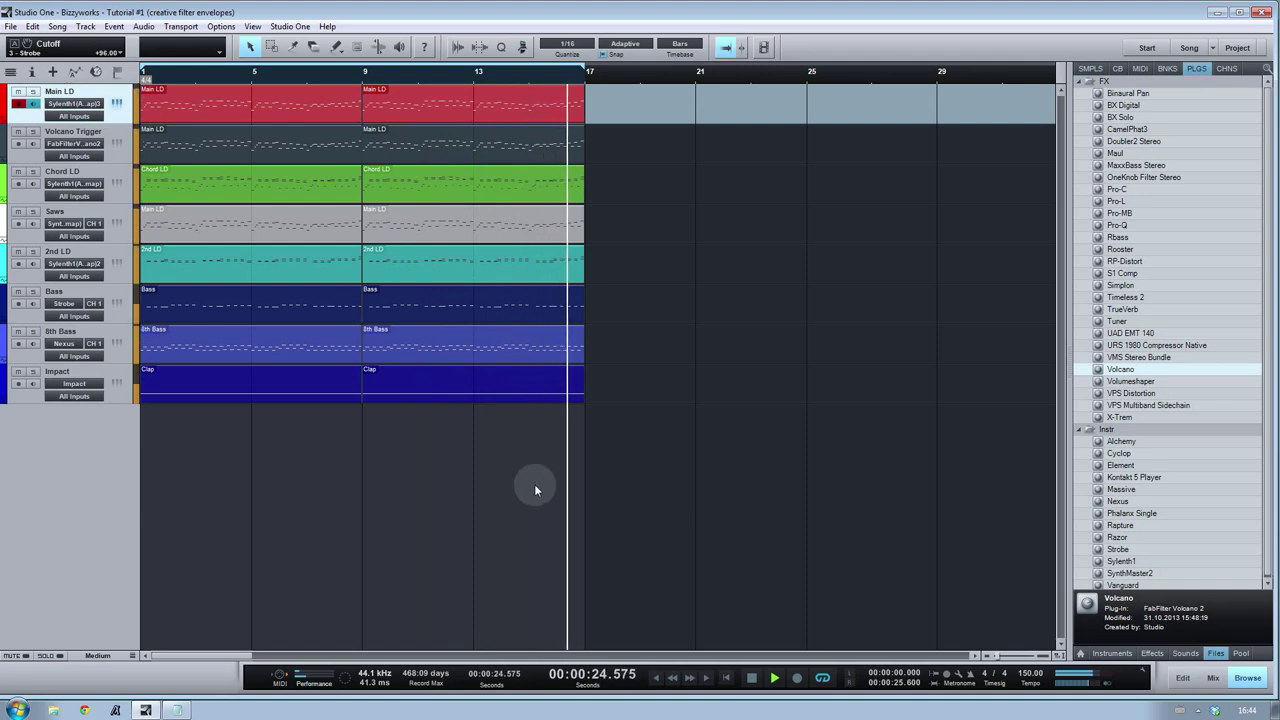
key(space)
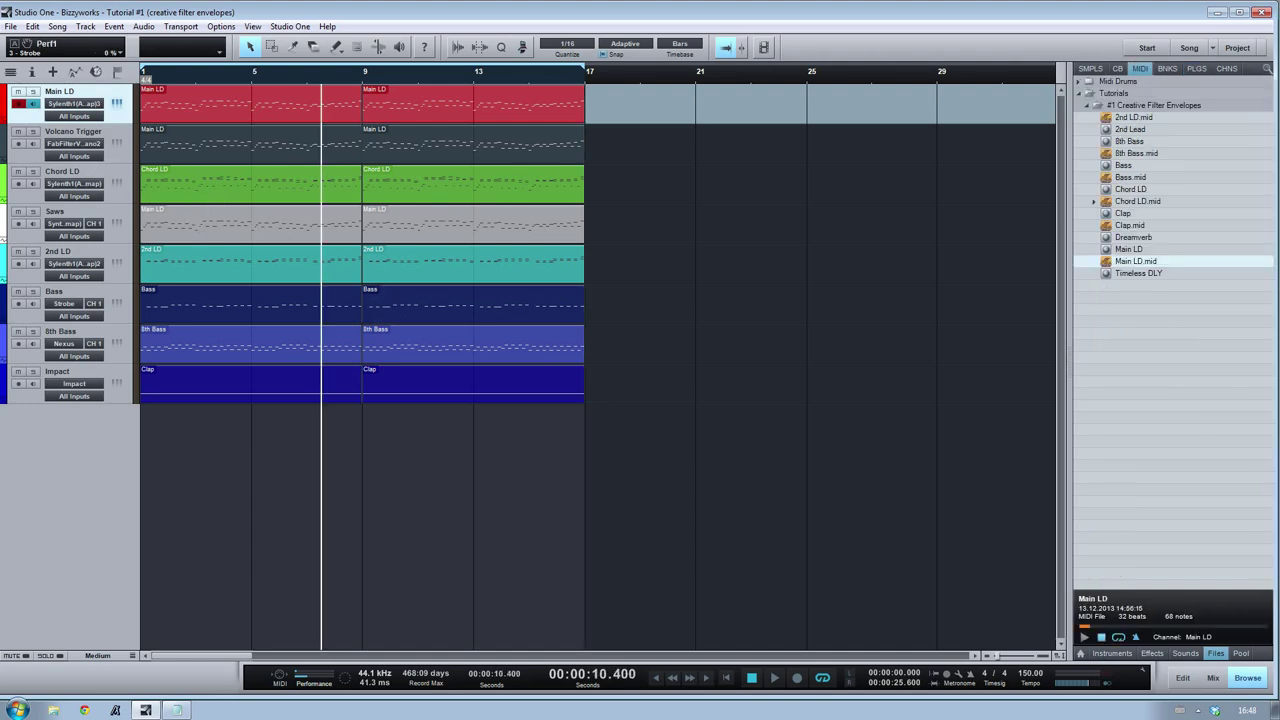
Create a new song from the Empty Song template with the default settings
click(11, 26)
click(30, 40)
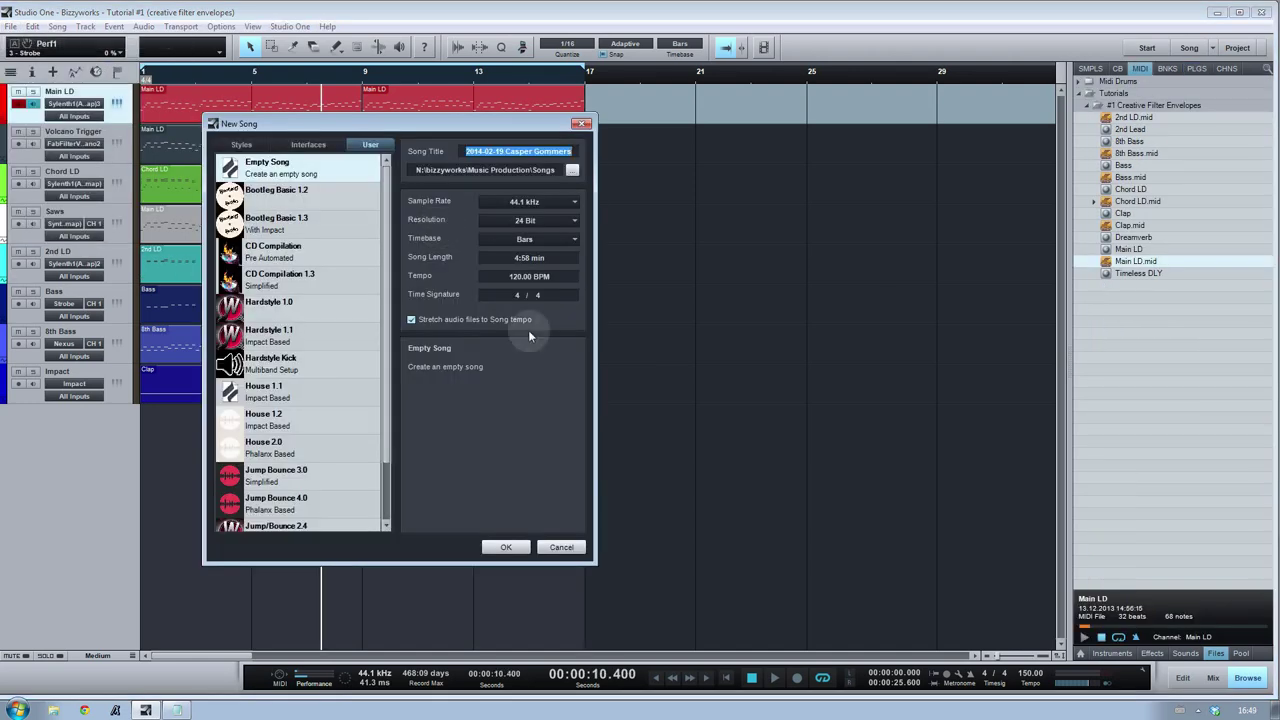
click(504, 546)
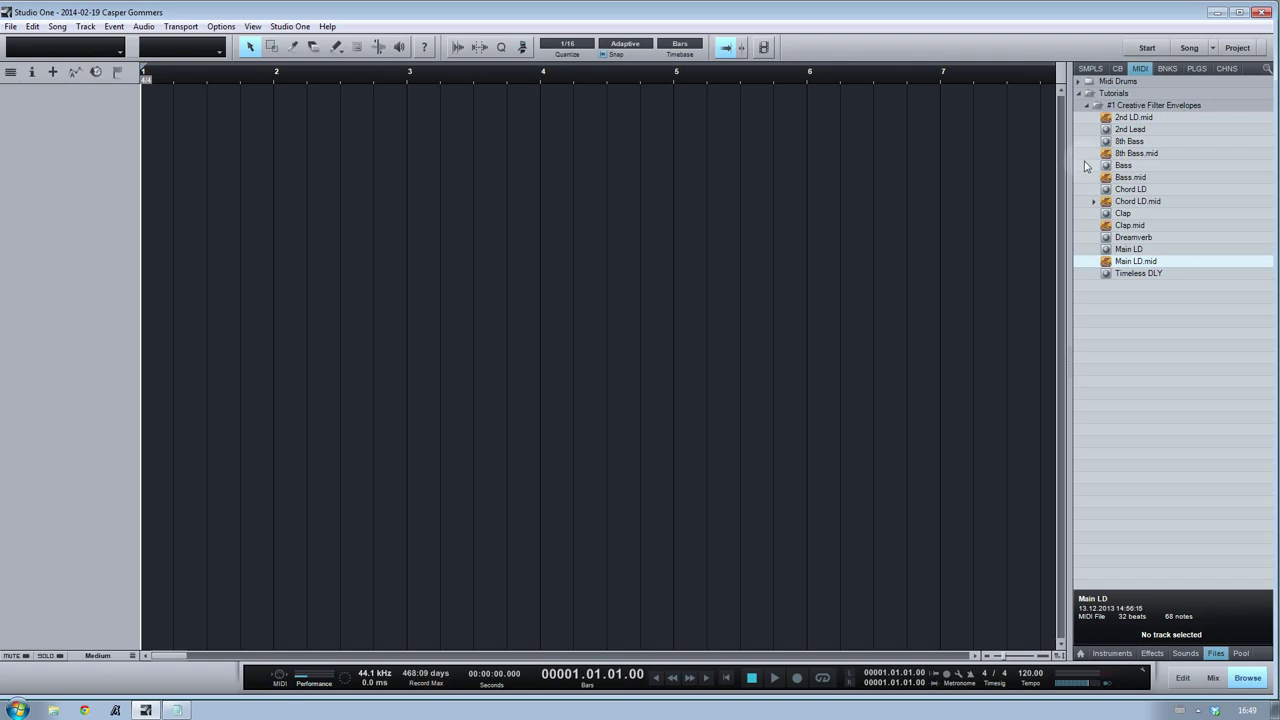
Add a track with the Main LD instrument preset and place Main LD.mid on it at bar 1
drag(1130, 253, 372, 133)
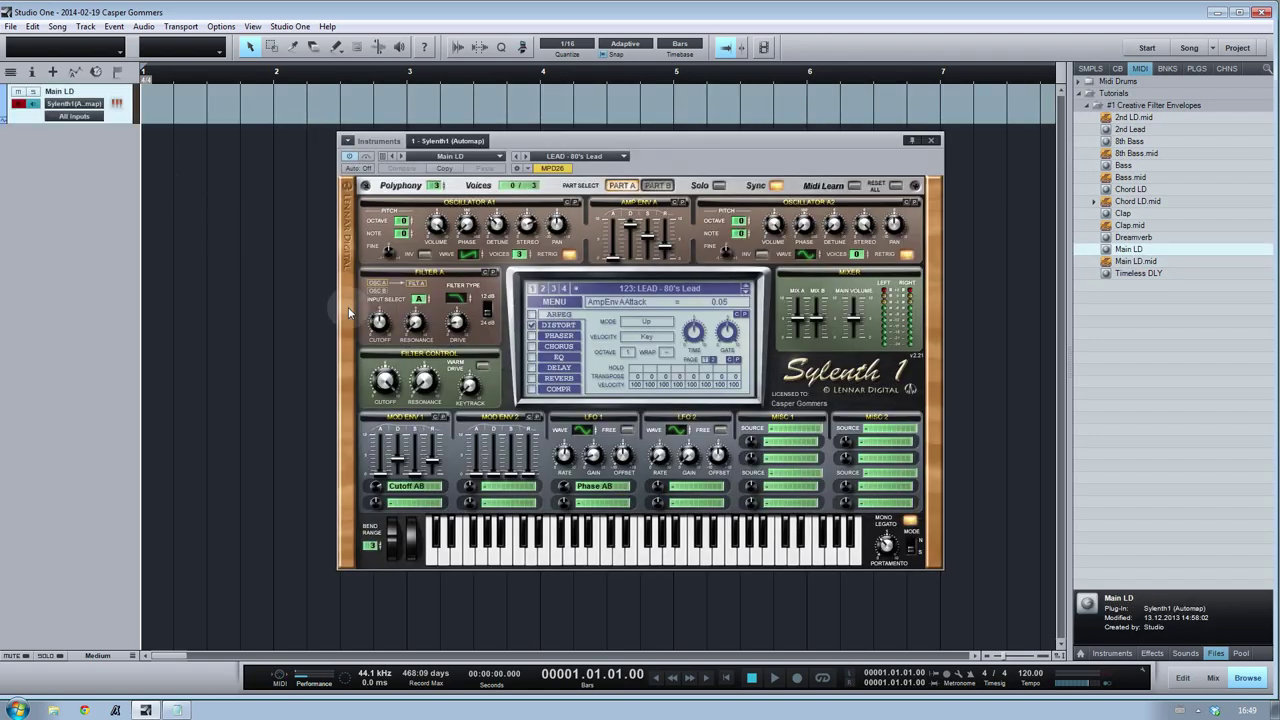
drag(1128, 264, 153, 97)
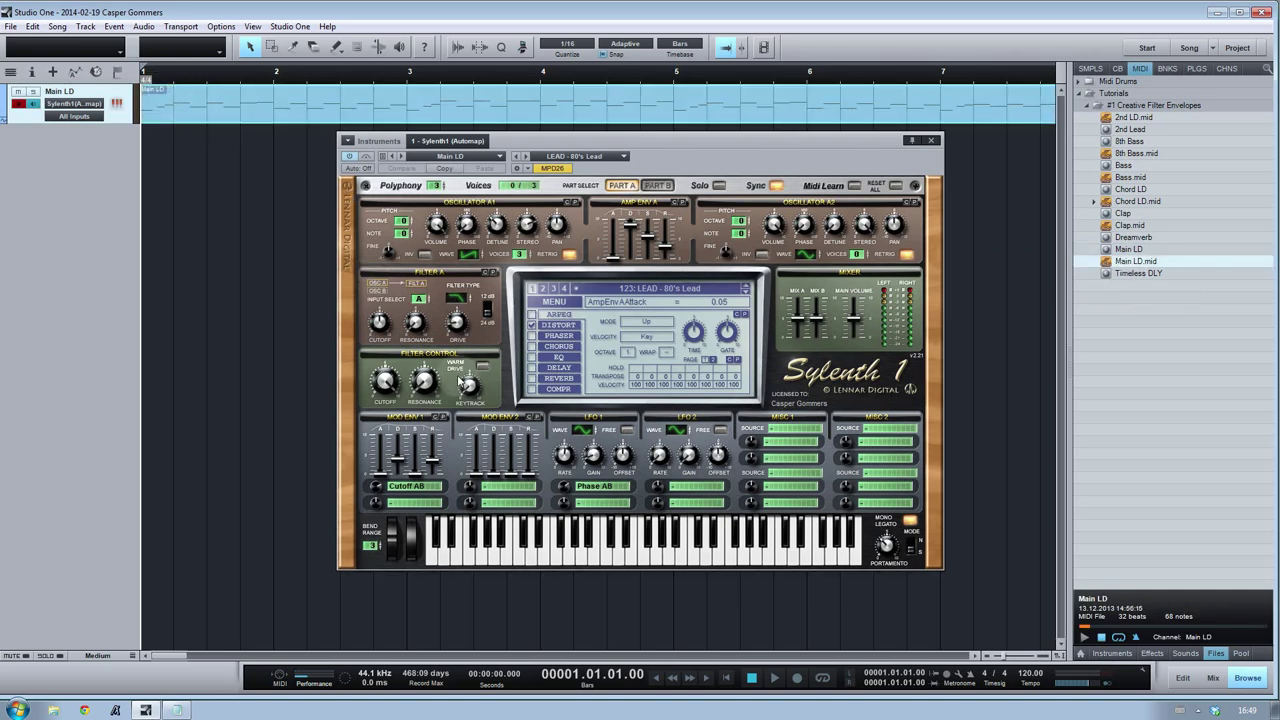
Set the song tempo to 150 BPM and audition the Main LD melody while adjusting the synth's filter control cutoff
click(382, 386)
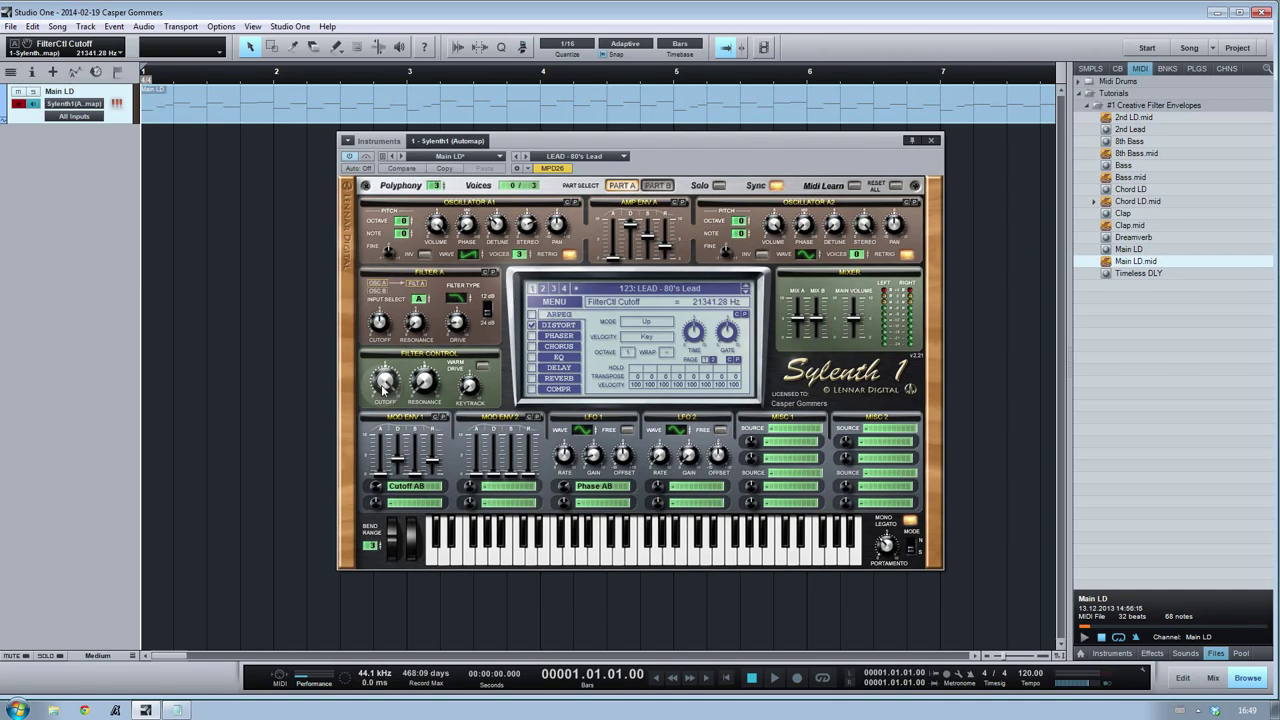
click(1024, 675)
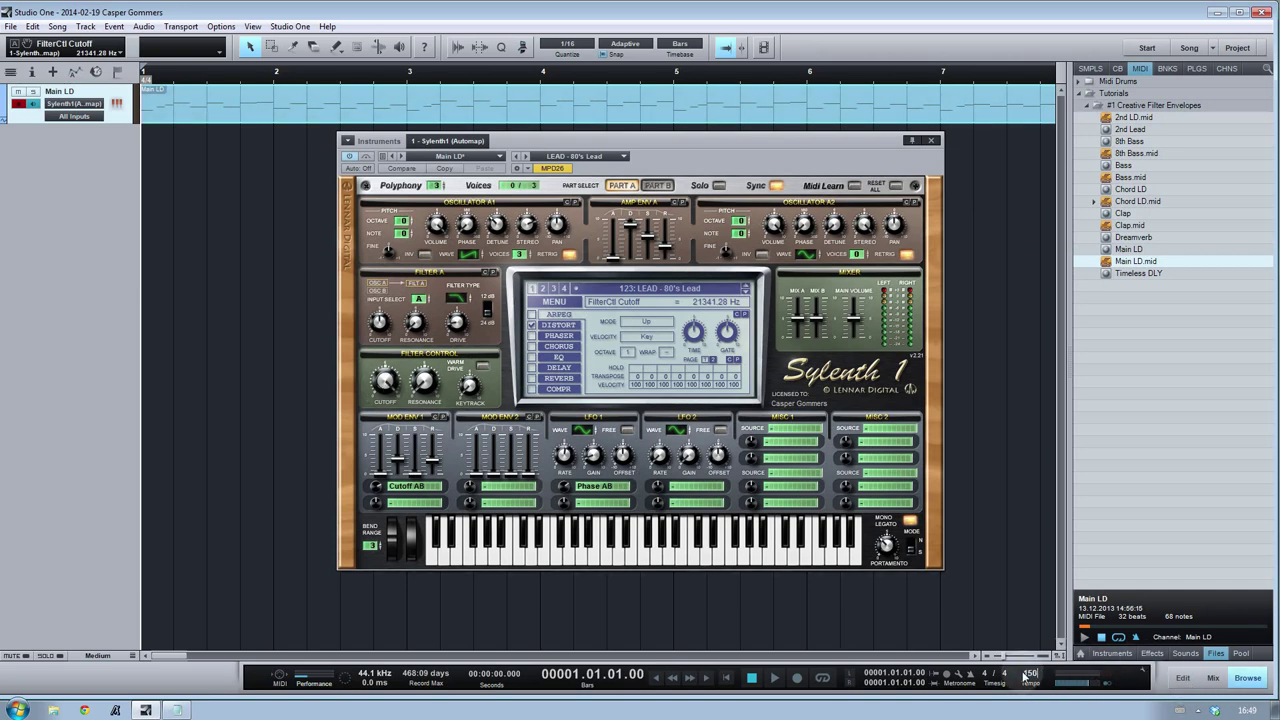
key(Return)
key(space)
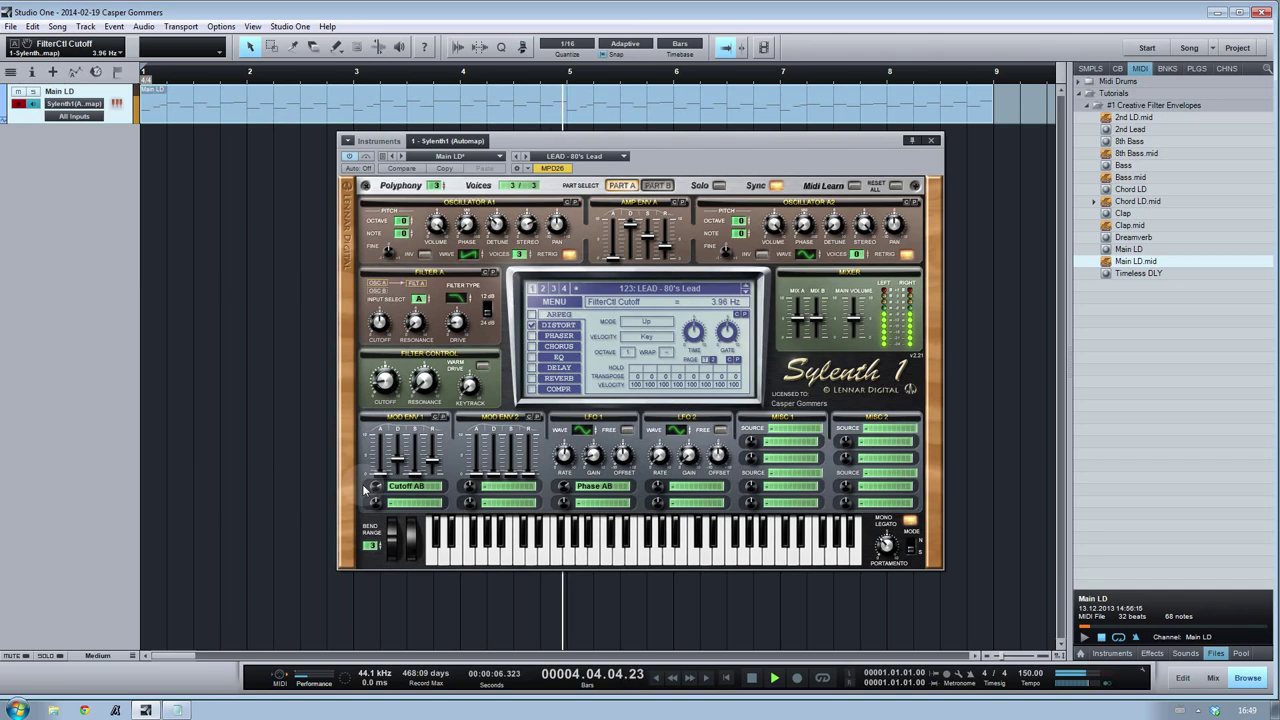
key(space)
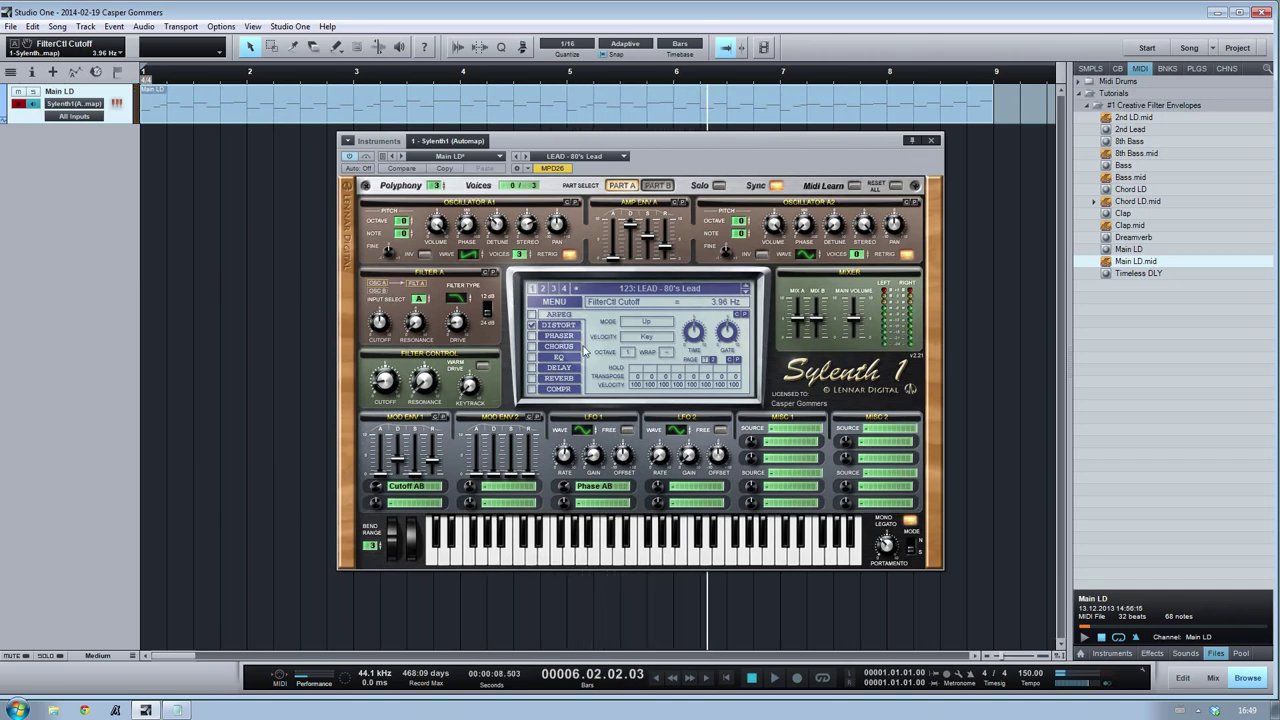
click(931, 142)
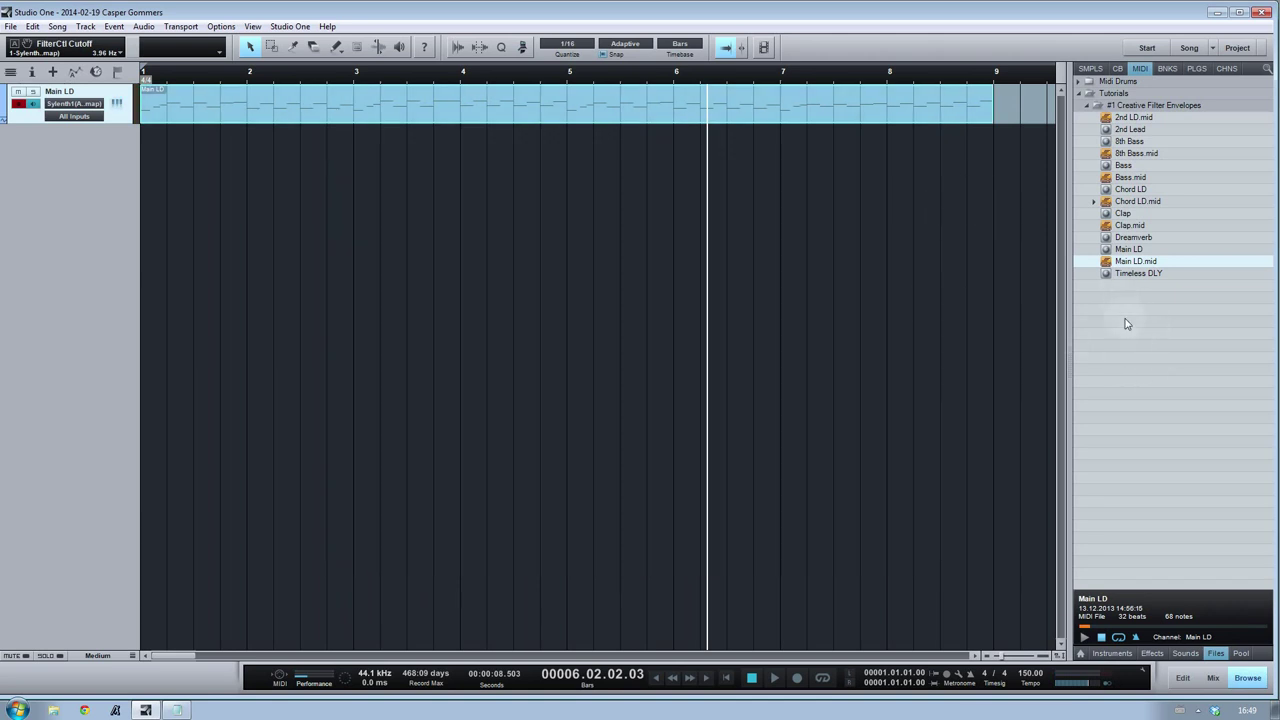
Add Chord LD and 2nd Lead preset tracks below Main LD, placing Chord LD.mid and 2nd LD.mid on them at bar 1
drag(1127, 191, 177, 163)
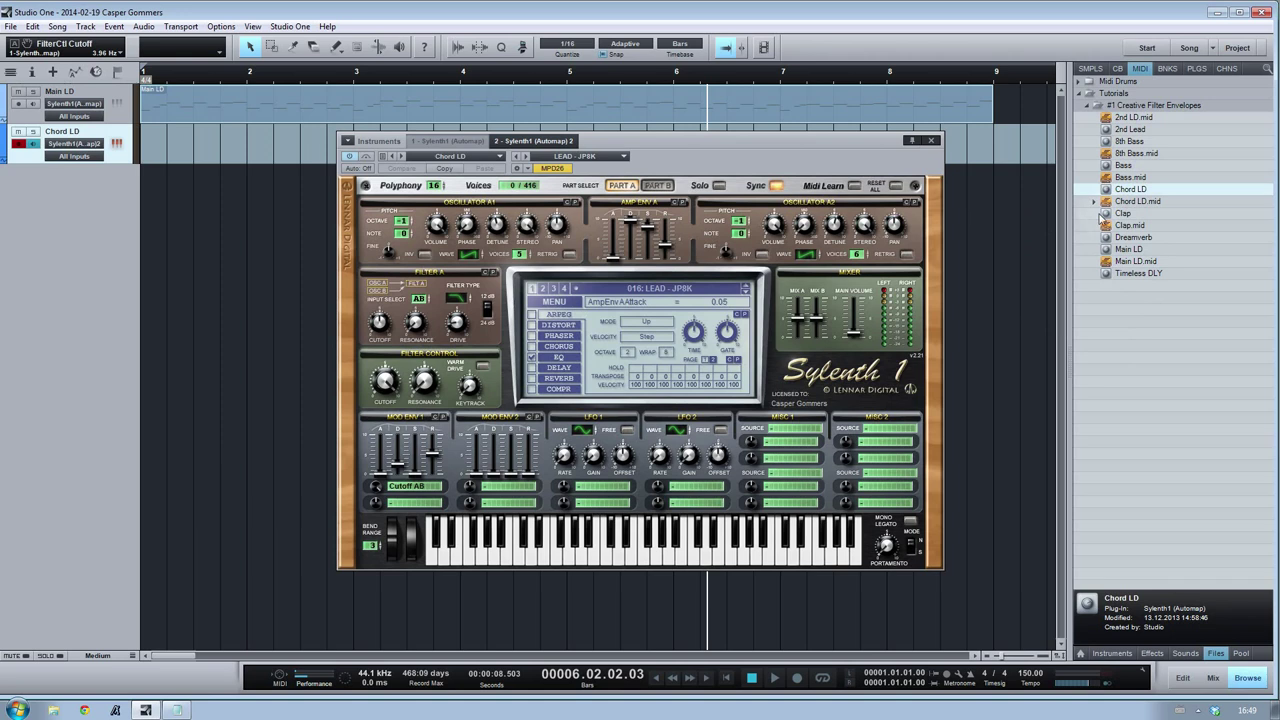
drag(1108, 201, 141, 131)
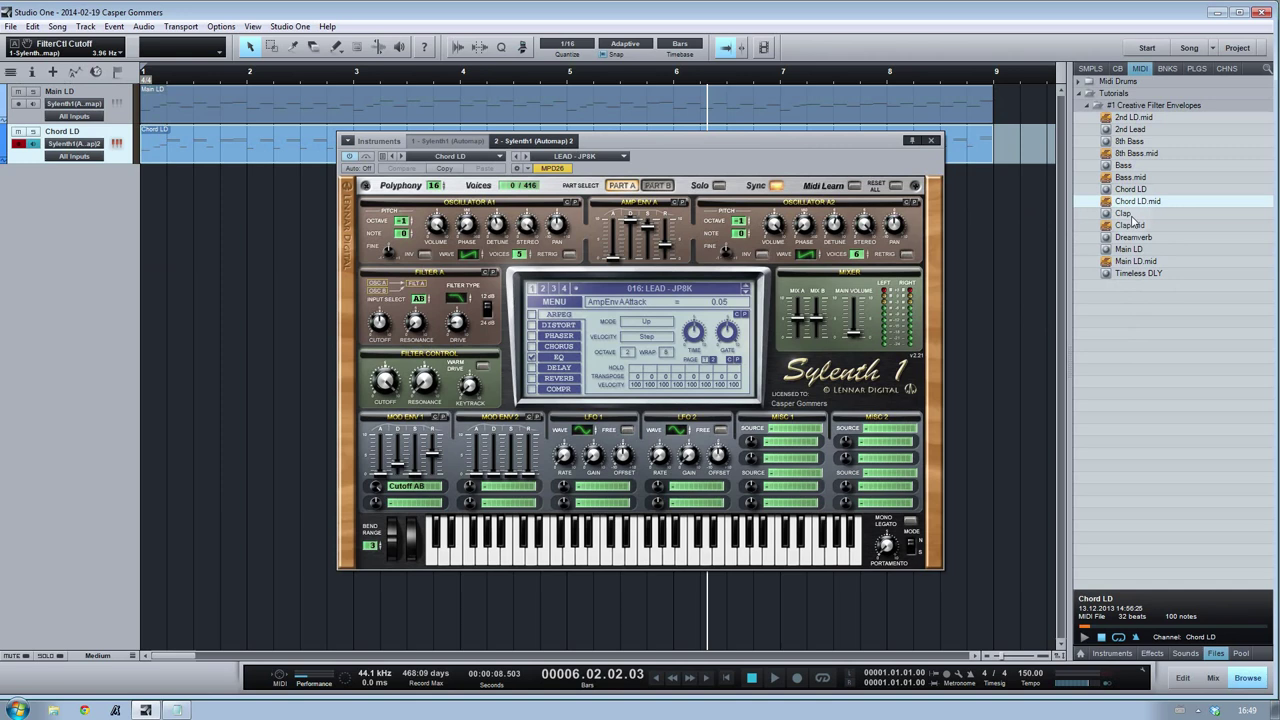
drag(1129, 134, 217, 188)
click(1128, 118)
drag(1126, 125, 141, 186)
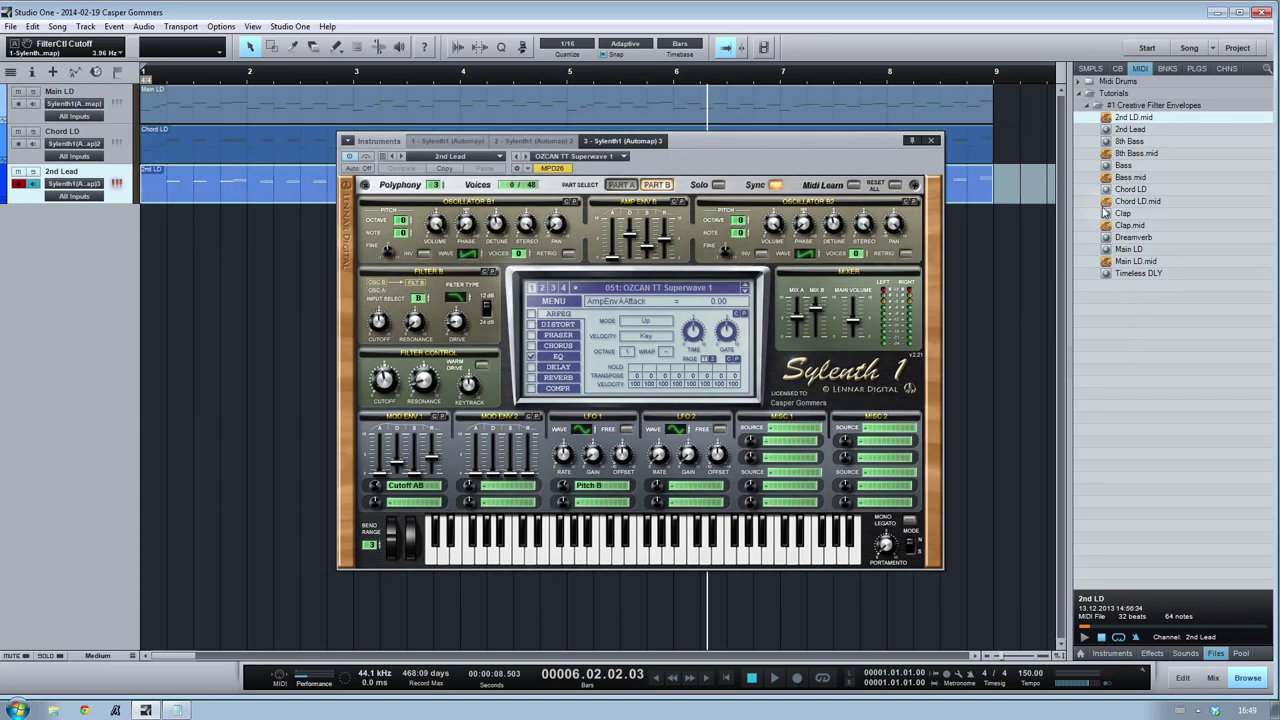
Add Bass and 8th Bass preset tracks below the leads, placing Bass.mid and 8th Bass.mid on them at bar 1
drag(1124, 165, 229, 234)
drag(1150, 180, 166, 230)
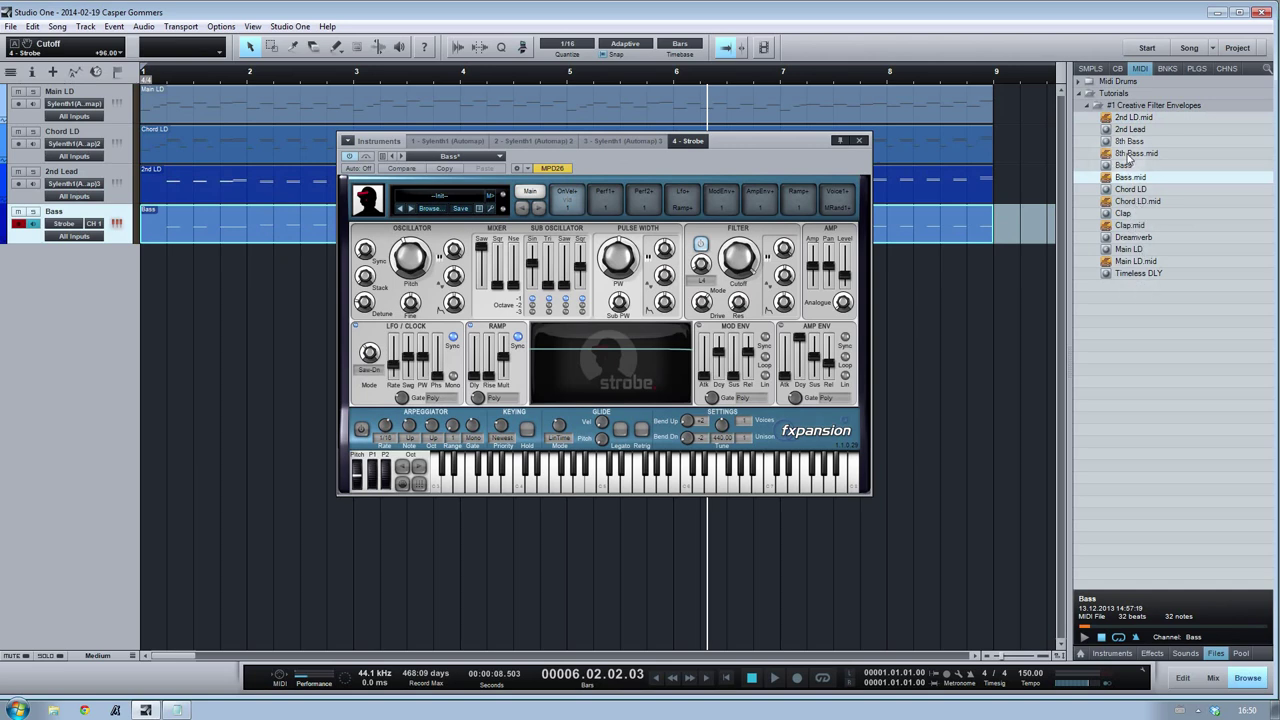
drag(1129, 141, 199, 353)
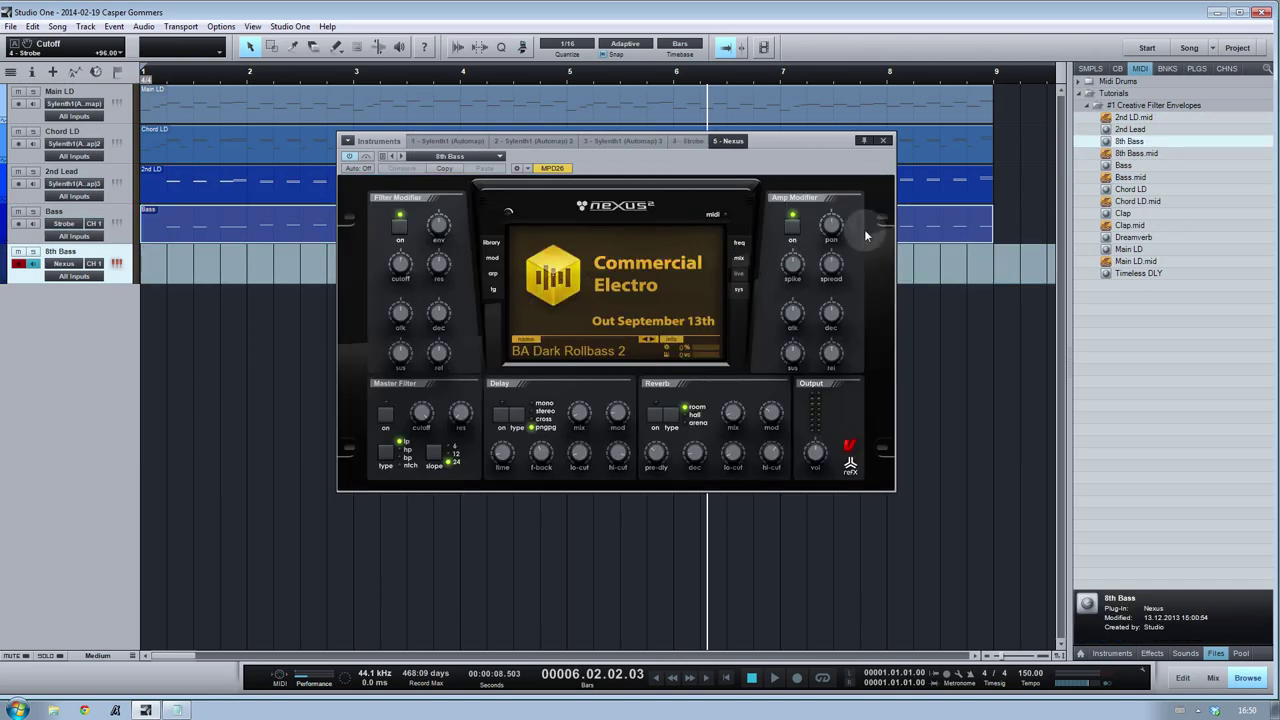
drag(1136, 153, 141, 251)
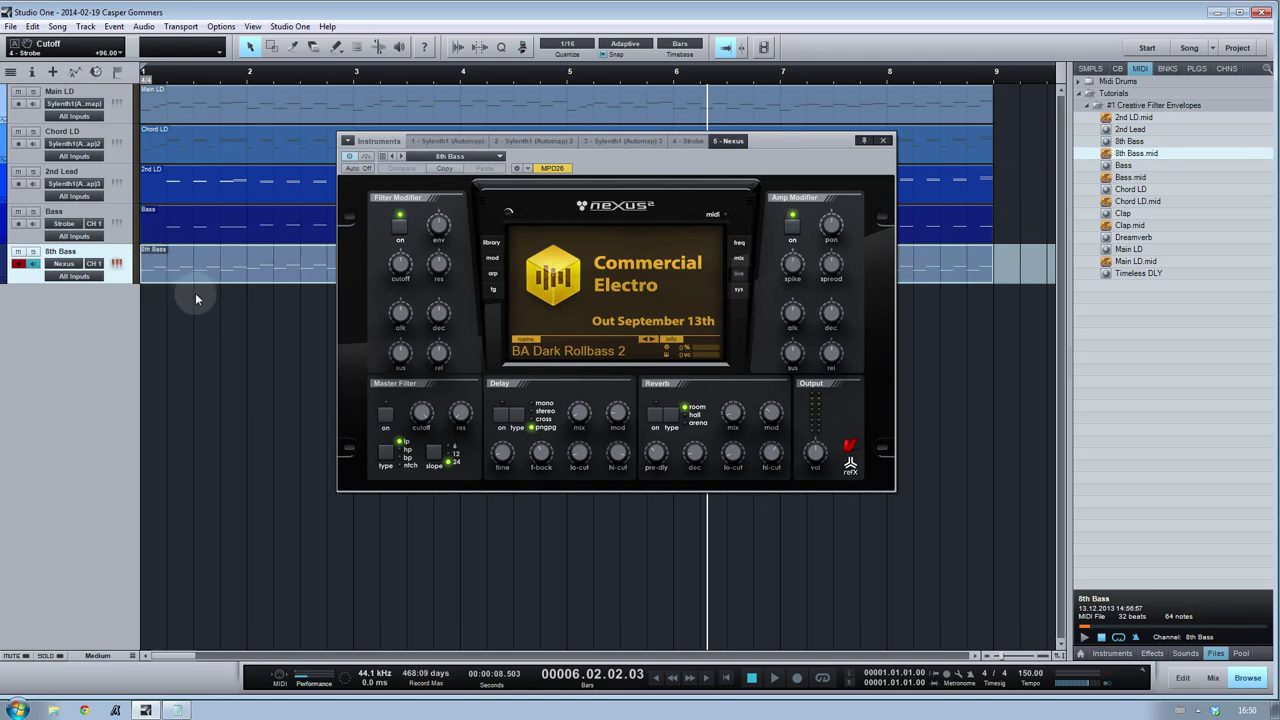
Play all five tracks together from the start of the song
key(comma)
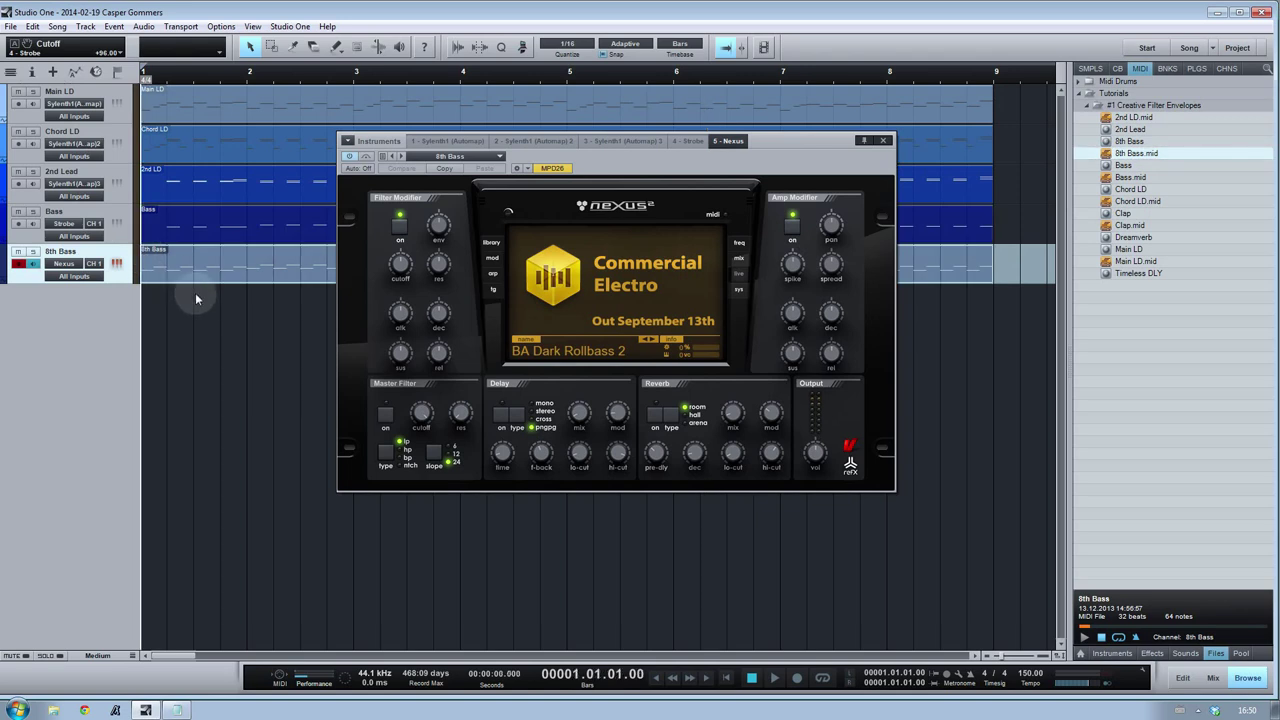
key(space)
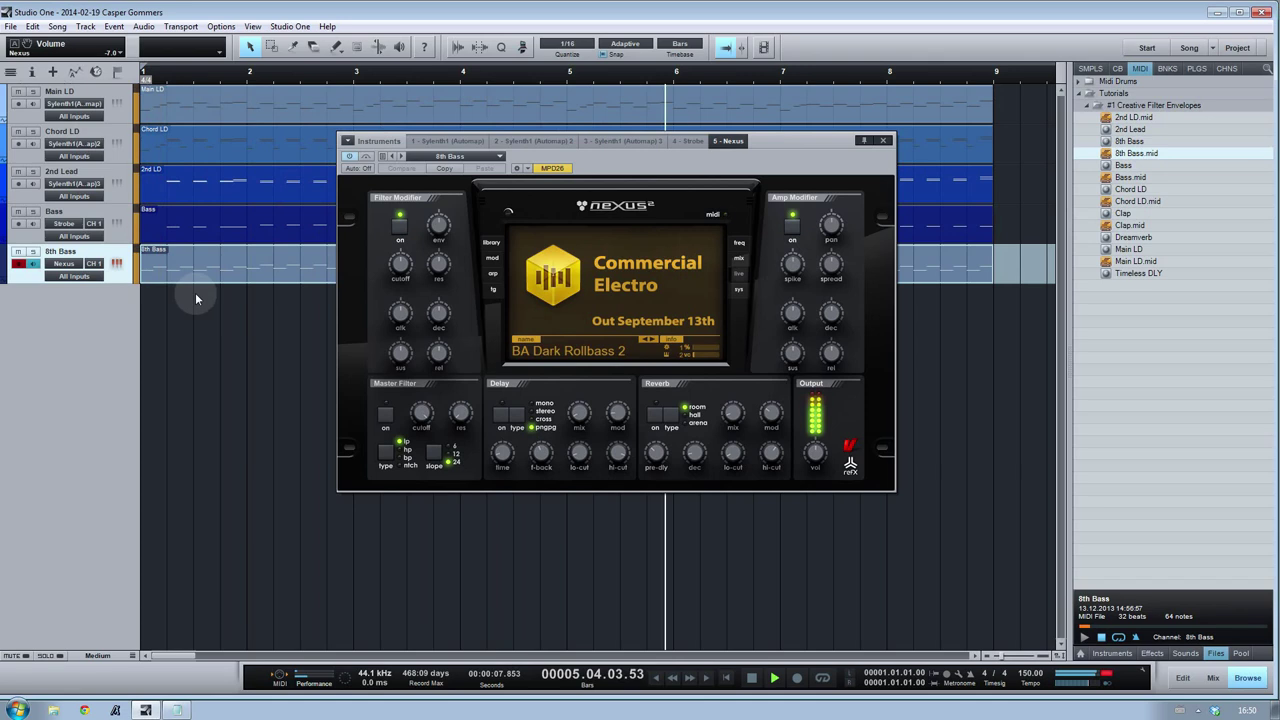
key(space)
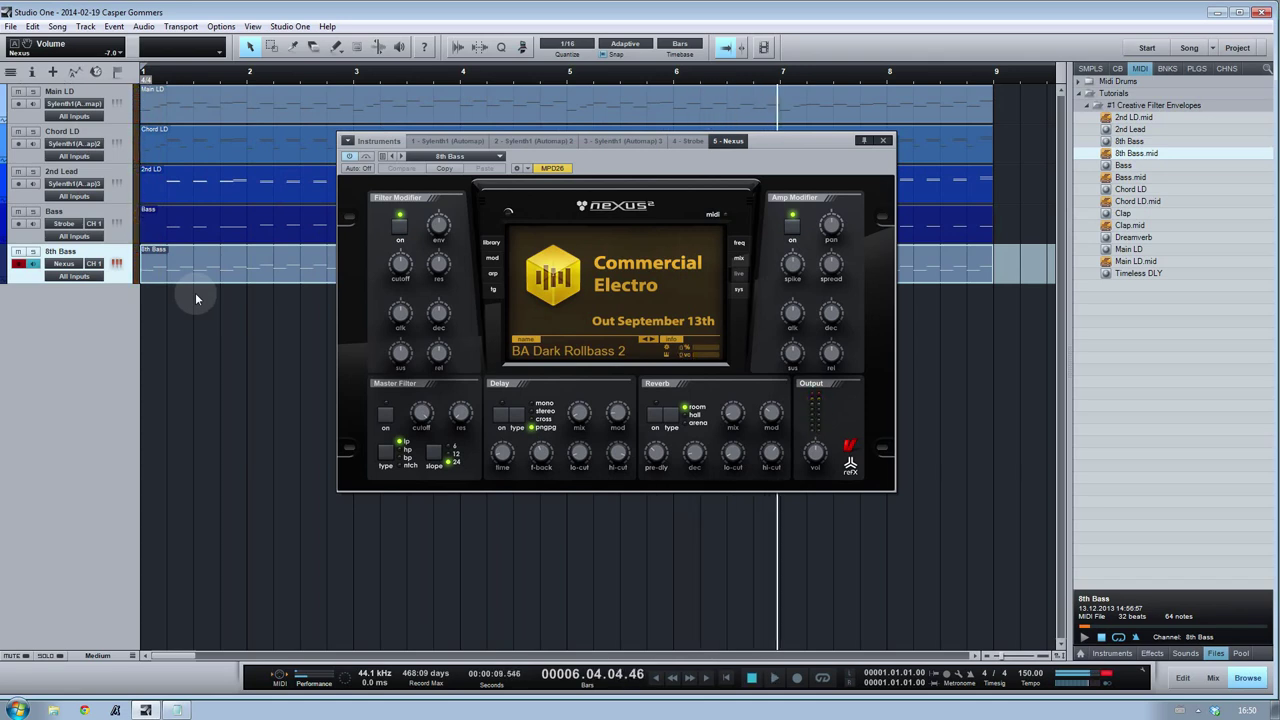
Set the filter control cutoff of the Main LD synth to 21341.28 Hz and close the instrument window
click(117, 103)
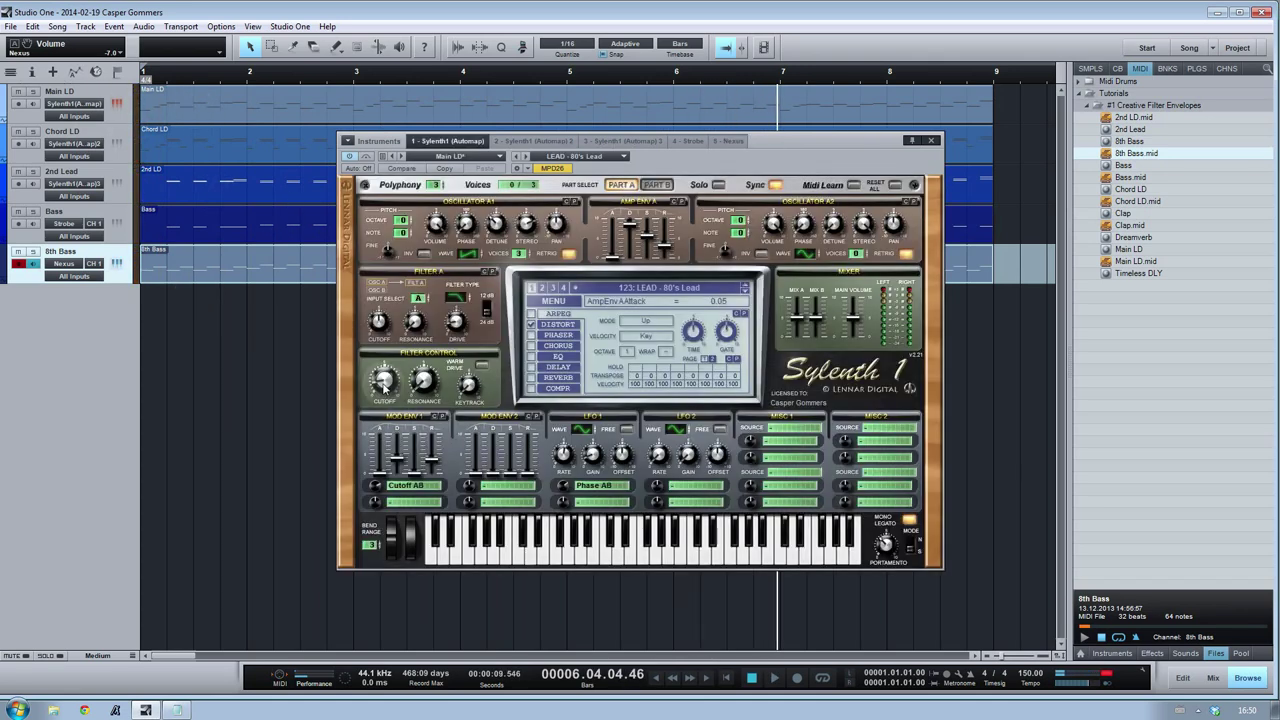
click(931, 140)
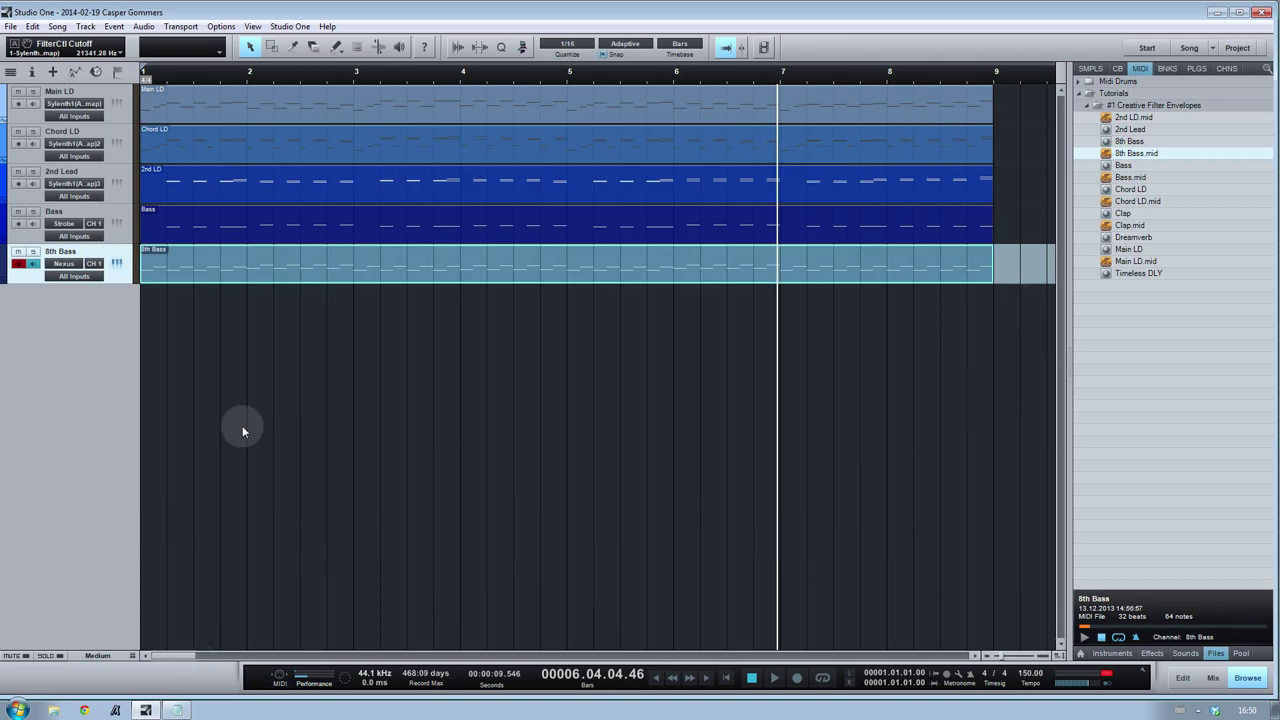
Show the mixer, audition the Main LD, Chord LD and 2nd Lead tracks soloed from the song's start, and clear the solos
key(F3)
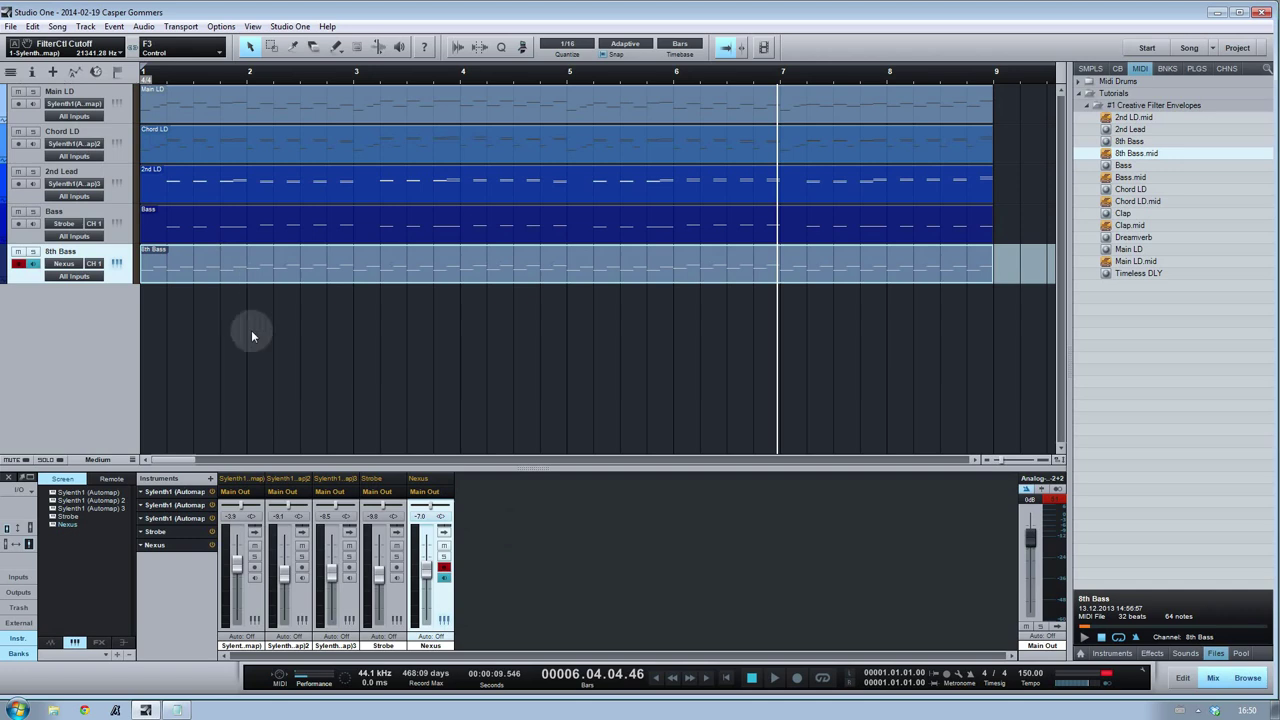
click(37, 97)
click(33, 172)
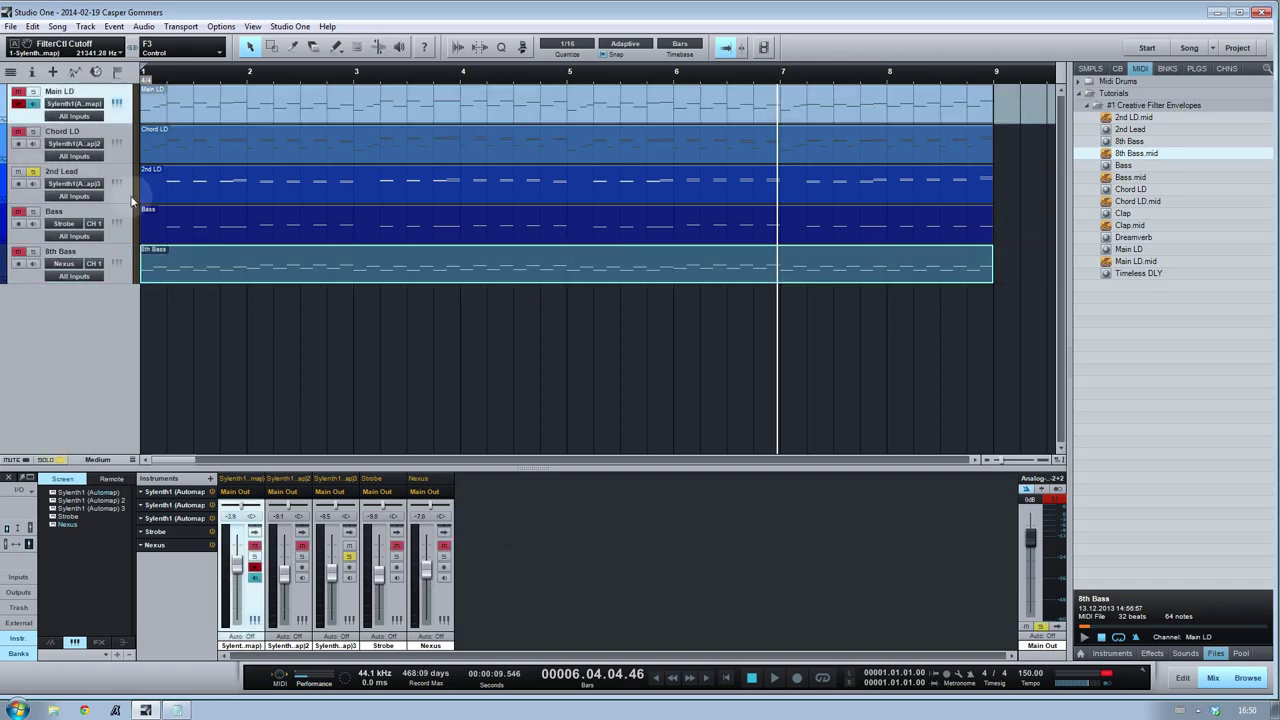
click(33, 91)
click(153, 77)
key(space)
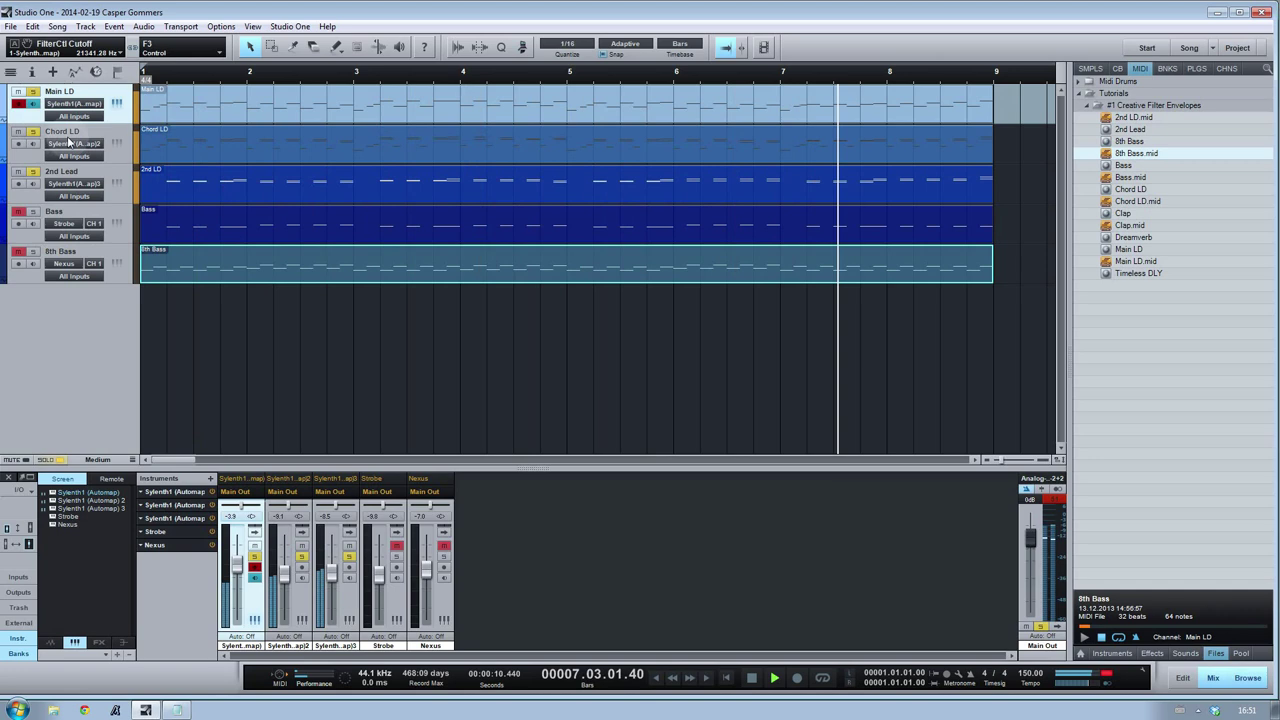
key(space)
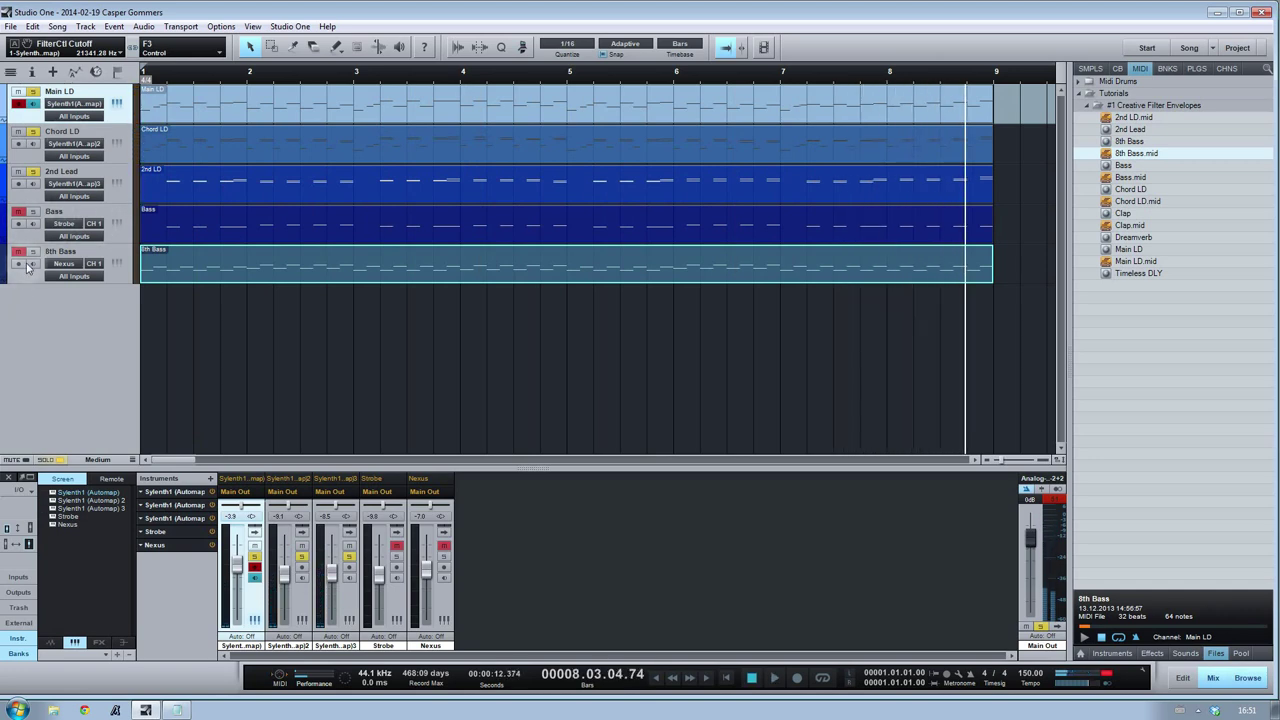
key(shift+s)
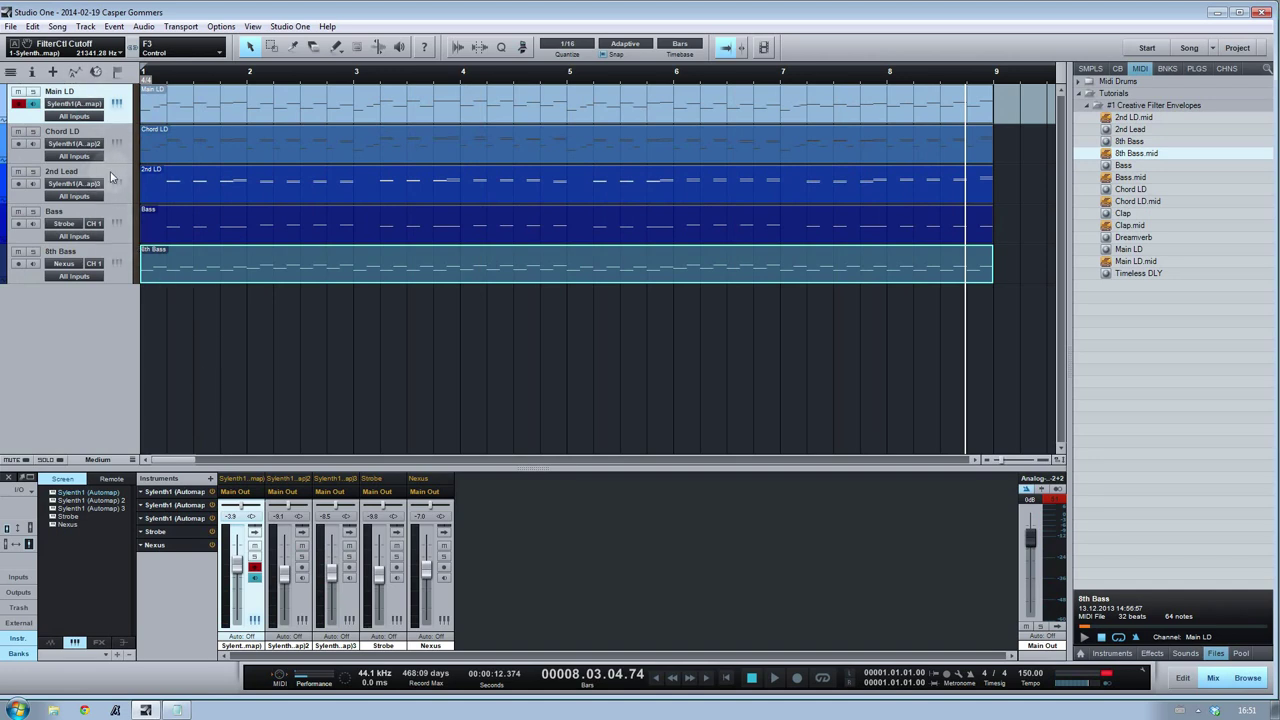
Select the Main LD, Chord LD and 2nd Lead tracks, enlarge the mixer, and add a bus for them after the Nexus channel
click(111, 177)
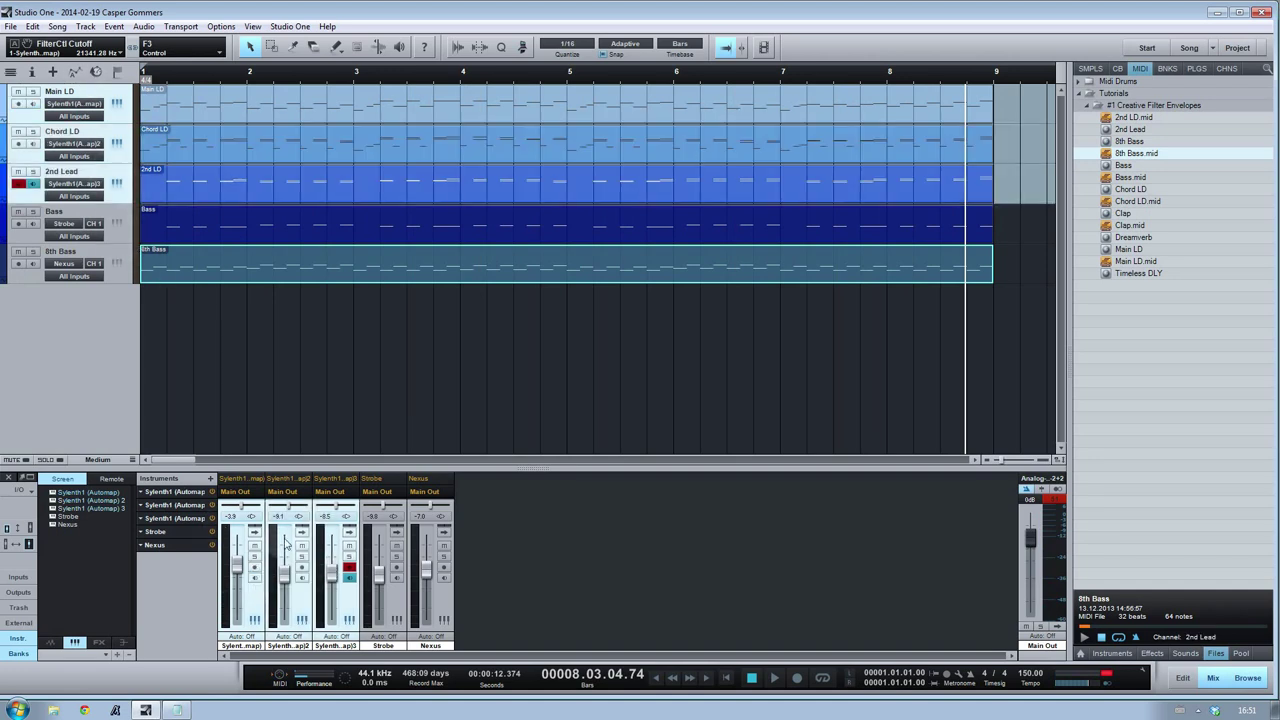
click(18, 529)
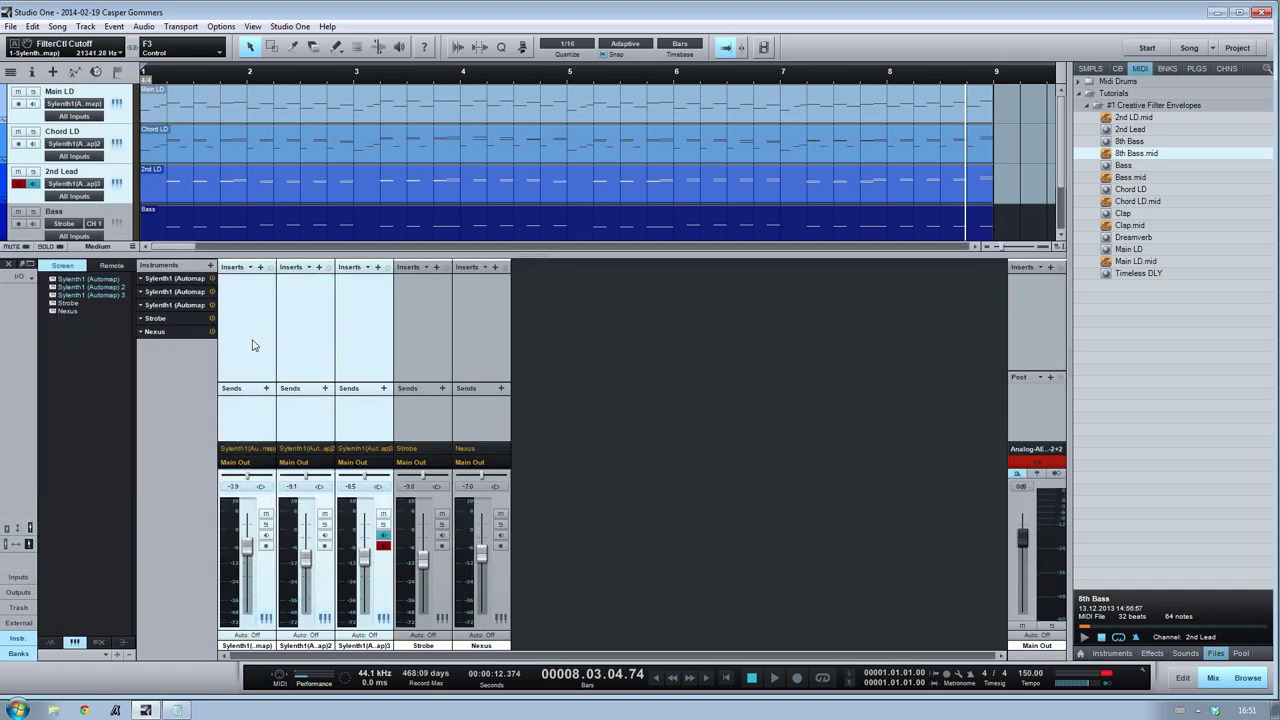
right_click(252, 345)
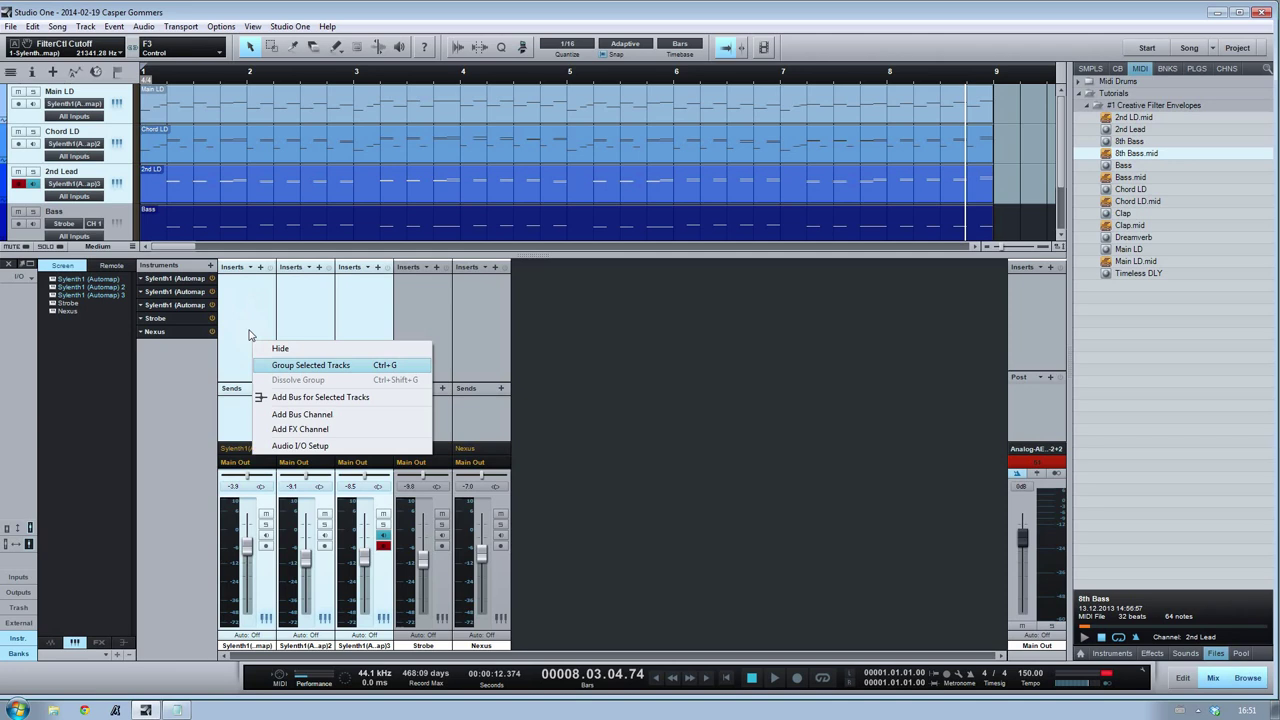
right_click(238, 421)
right_click(238, 421)
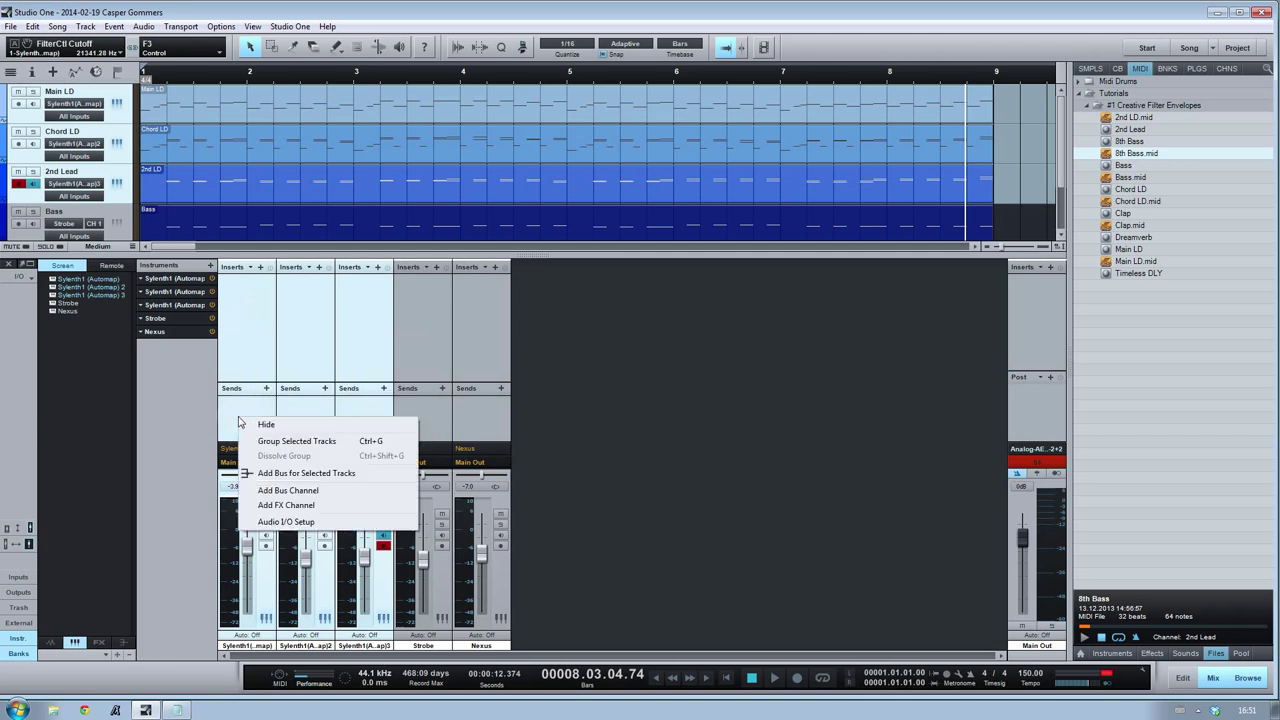
right_click(245, 349)
right_click(243, 349)
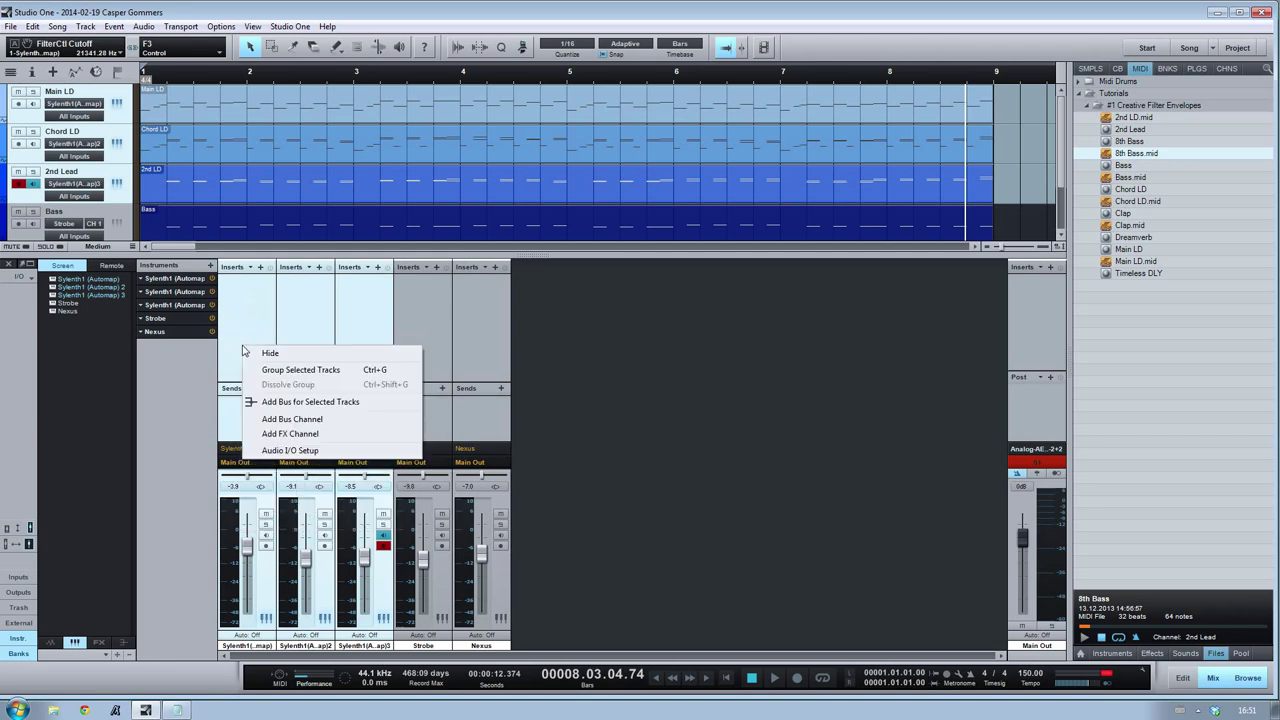
click(311, 402)
drag(295, 345, 549, 343)
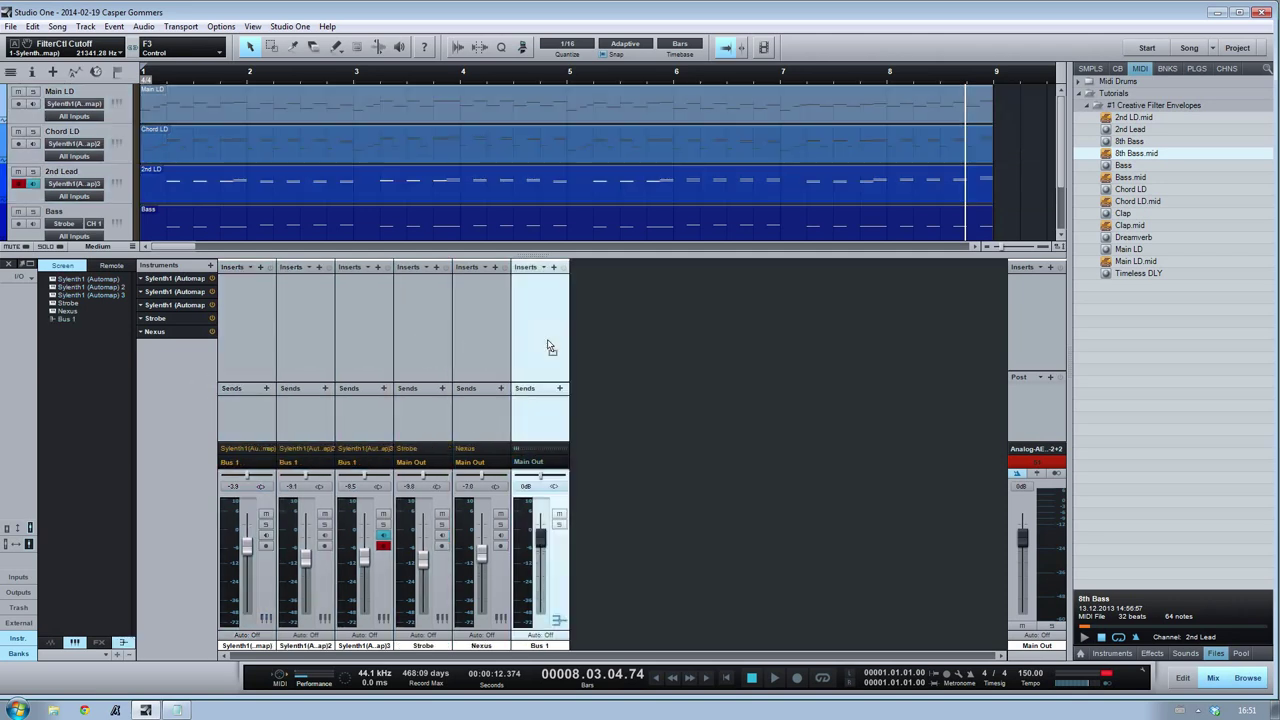
Rename the new bus channel Leads
double_click(548, 646)
text(Leads)
key(Return)
Insert the Volcano plug-in on the Leads bus and move its window clear of the mixer channels
click(1196, 68)
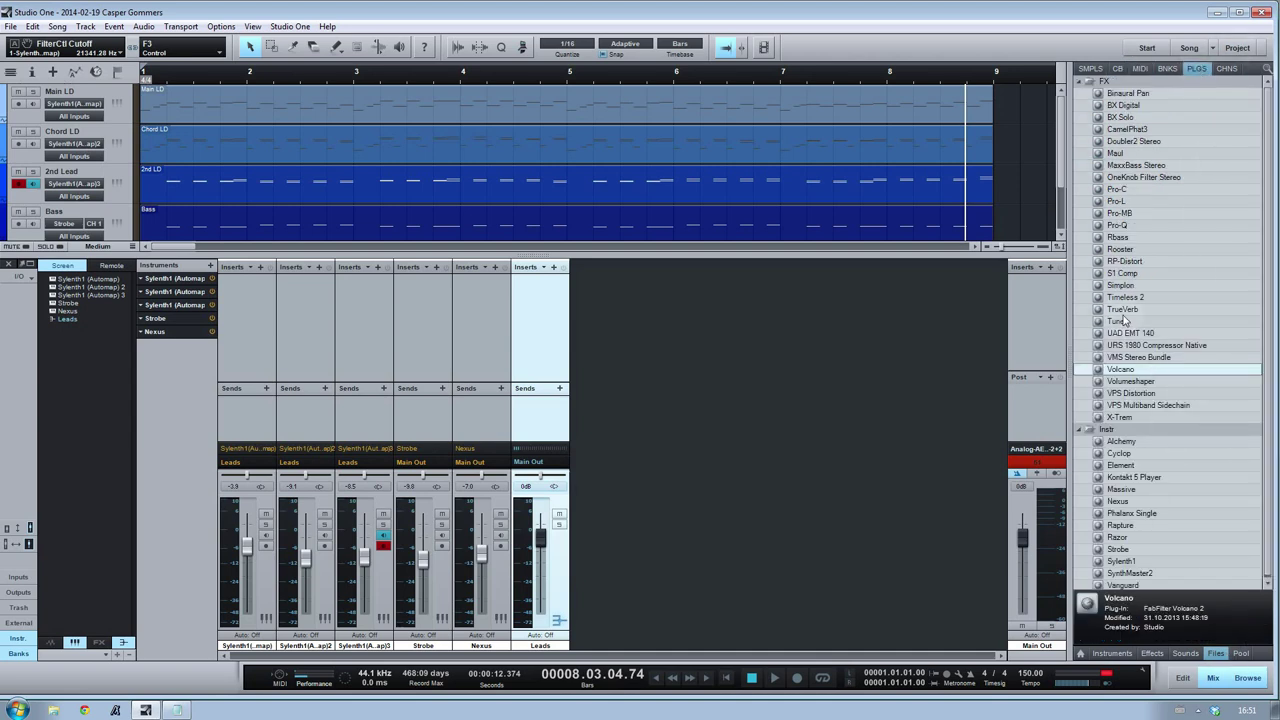
drag(1128, 374, 530, 330)
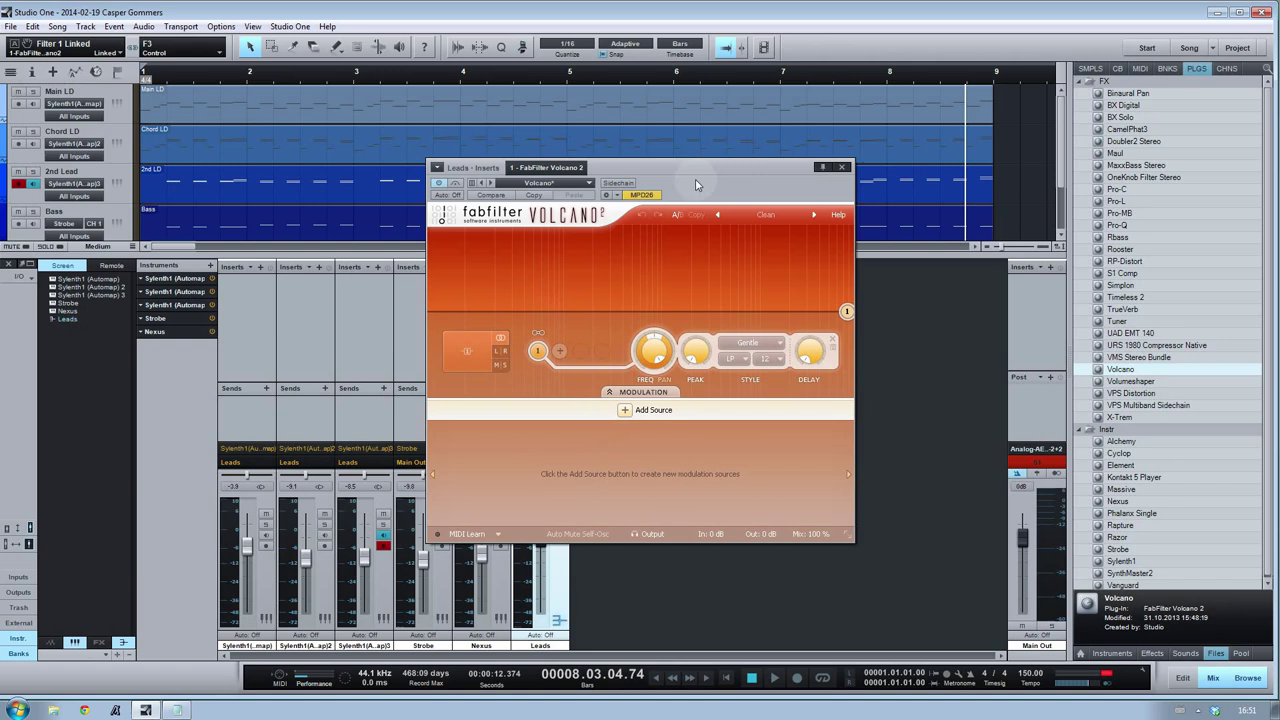
drag(696, 167, 768, 151)
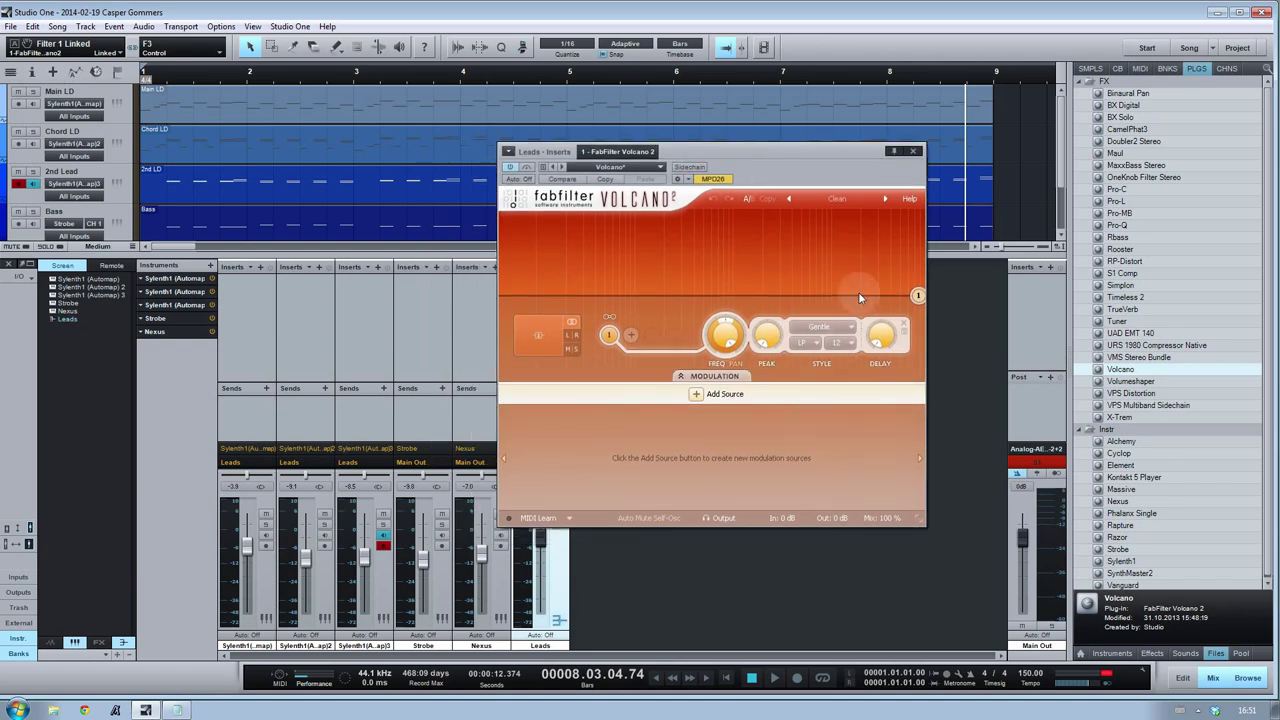
Add a new envelope generator as a modulation source in Volcano and assign it to the Filter 1 frequency
click(696, 395)
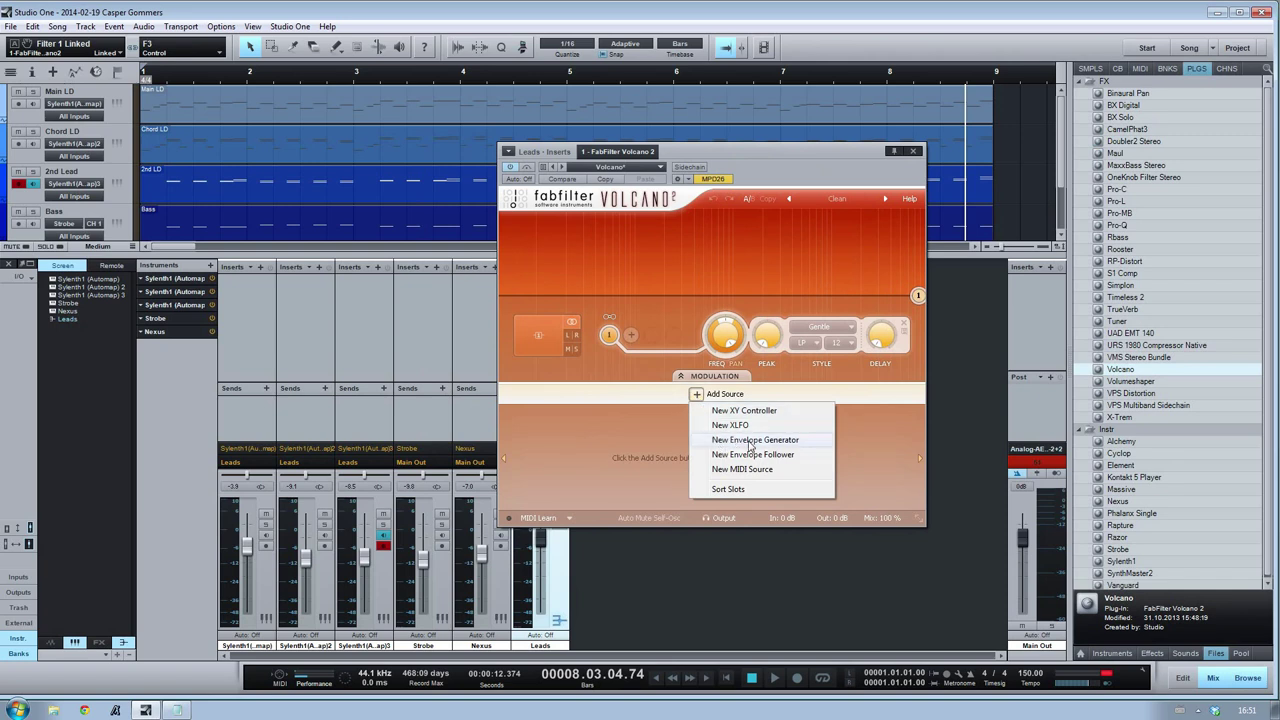
click(752, 444)
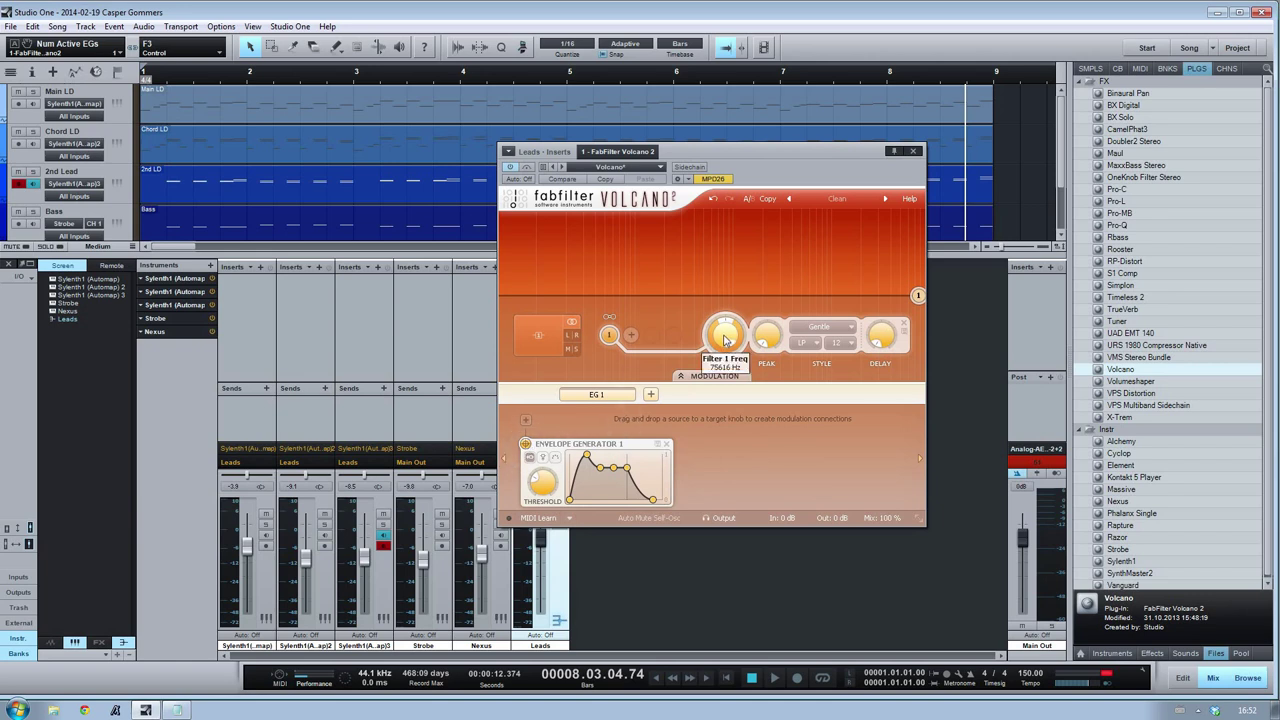
mouse_move(918, 298)
mouse_down()
mouse_move(846, 312)
mouse_move(914, 302)
mouse_up()
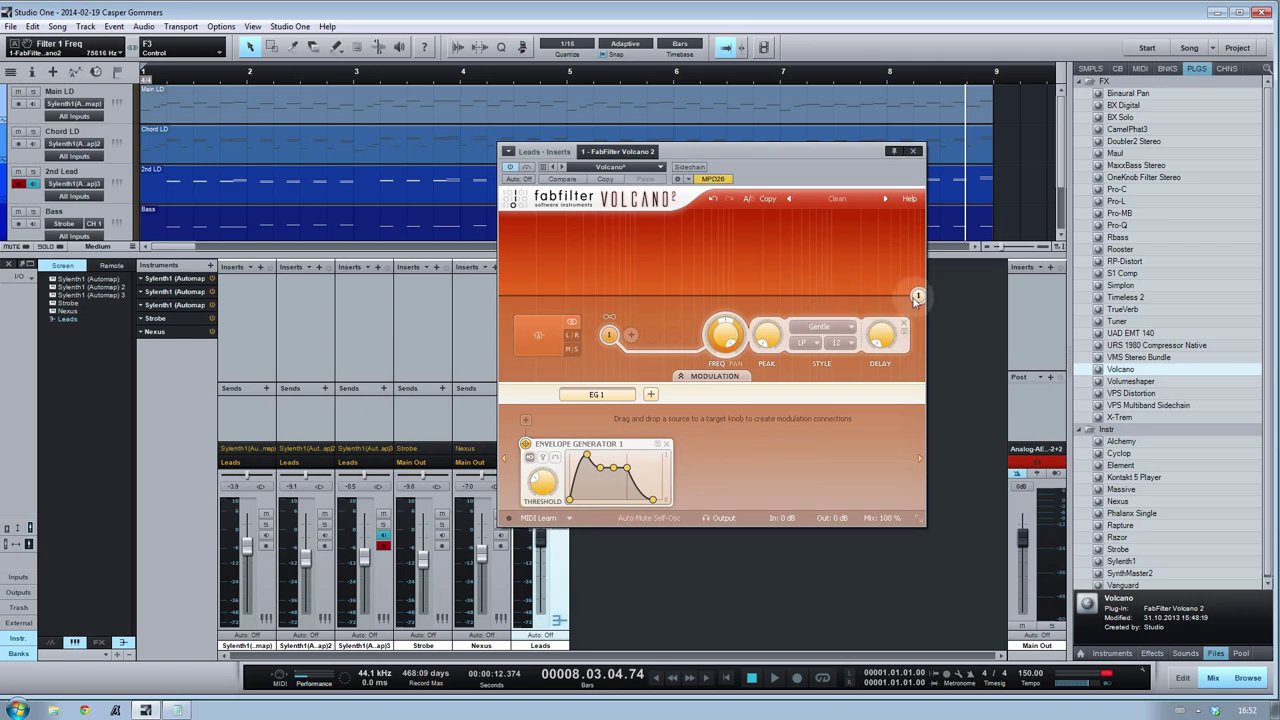
mouse_move(526, 444)
mouse_down()
mouse_move(696, 398)
mouse_move(725, 336)
mouse_move(570, 395)
mouse_move(520, 452)
mouse_move(625, 405)
mouse_move(722, 339)
mouse_up()
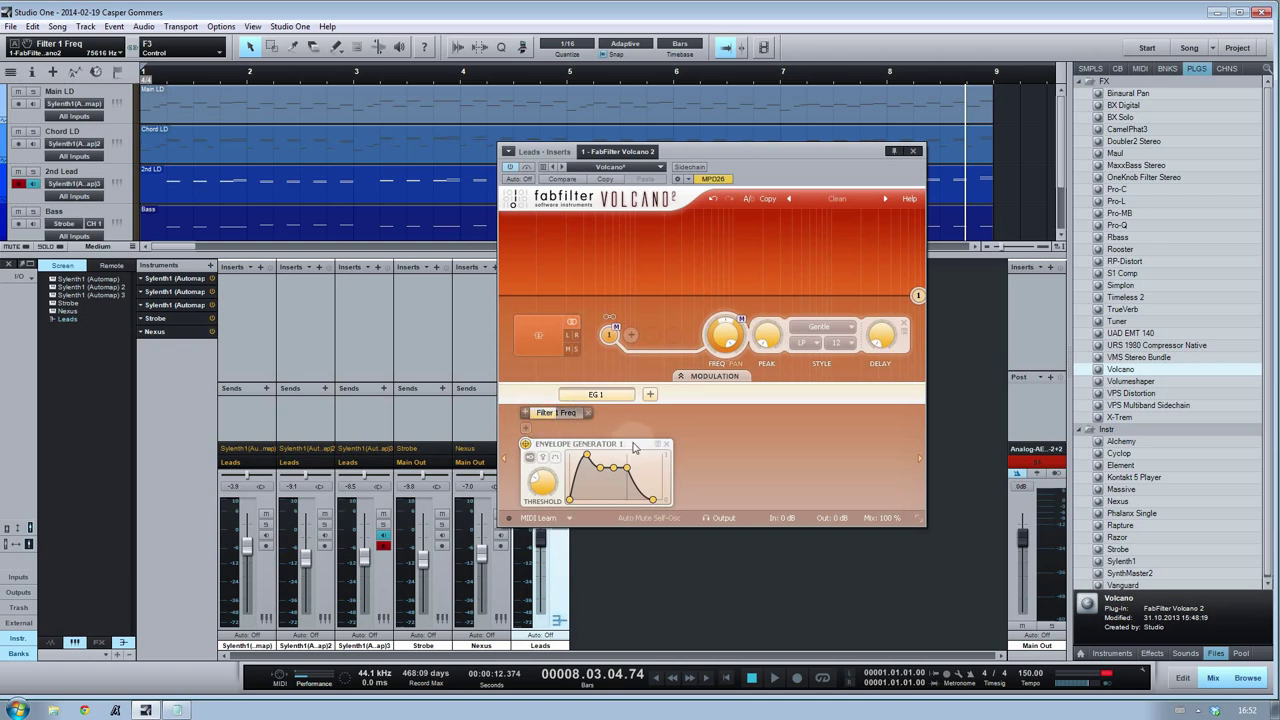
drag(545, 413, 582, 424)
mouse_move(724, 336)
mouse_move(725, 340)
mouse_down()
mouse_move(716, 378)
mouse_move(706, 353)
mouse_move(689, 428)
mouse_move(811, 286)
mouse_up()
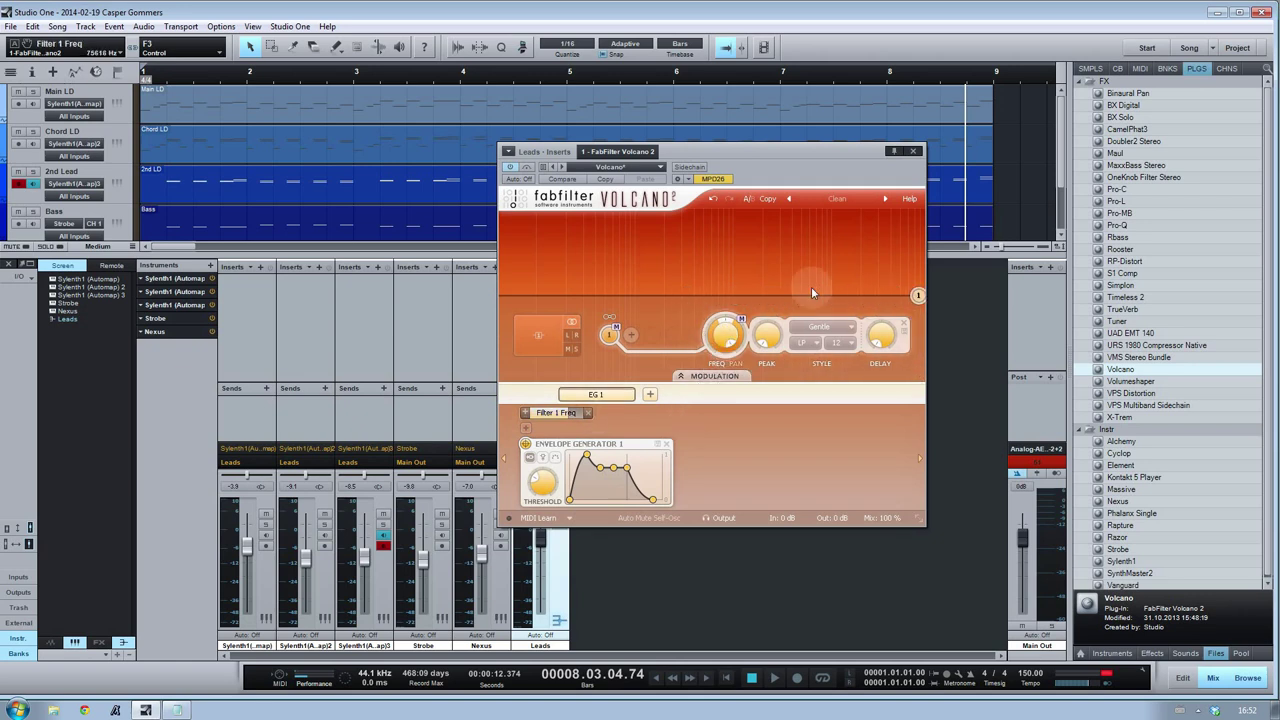
Set Envelope Generator 1's triggering to MIDI and close the Volcano window
click(913, 153)
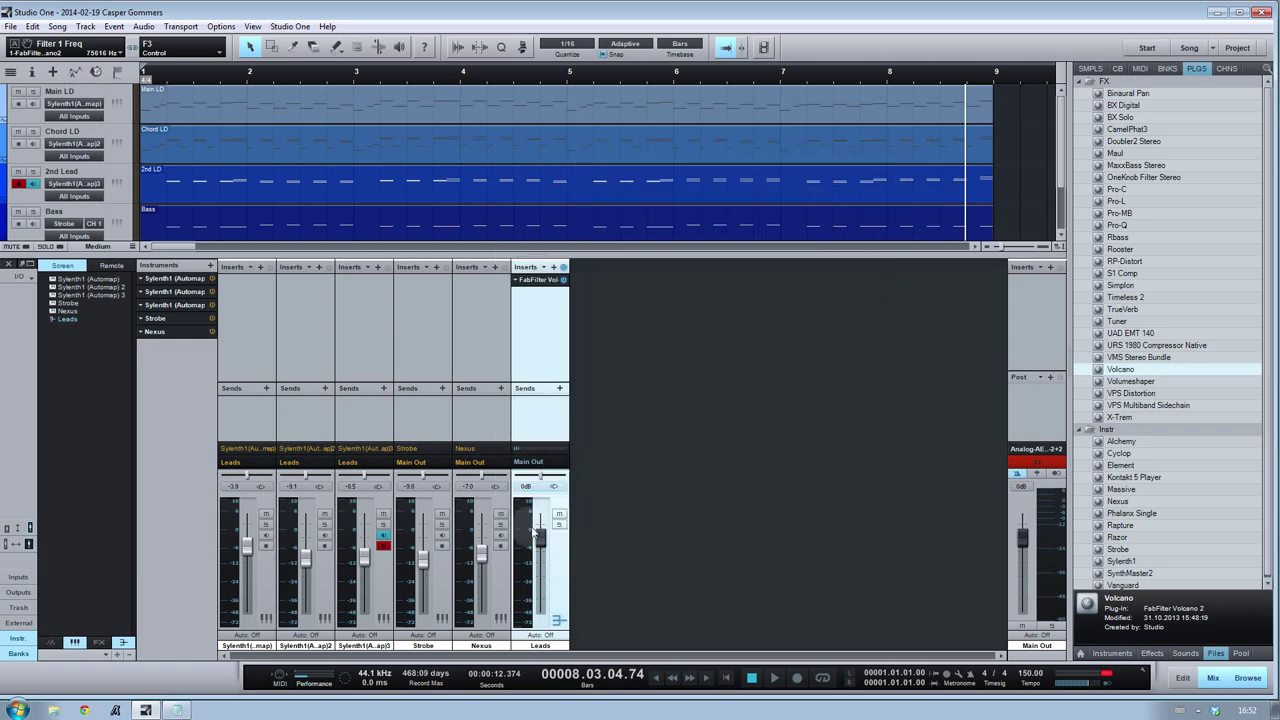
click(541, 282)
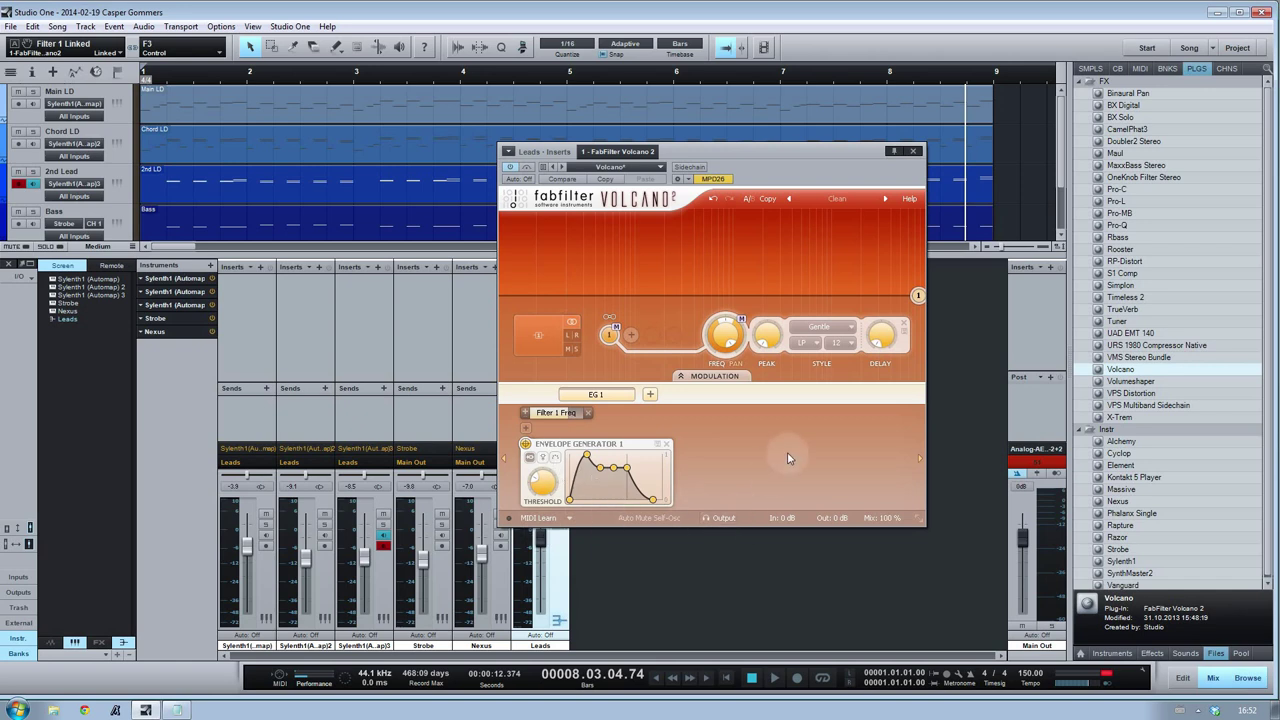
click(554, 459)
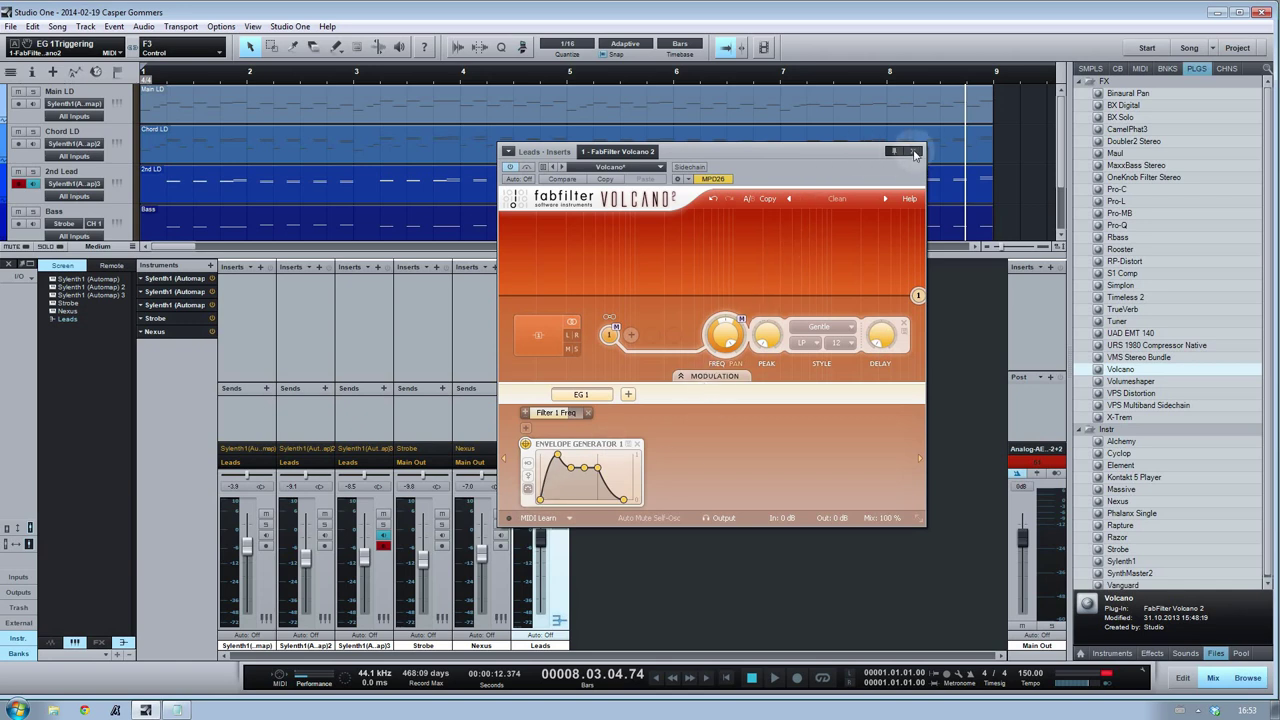
click(912, 151)
Duplicate the Main LD track together with its events
click(90, 98)
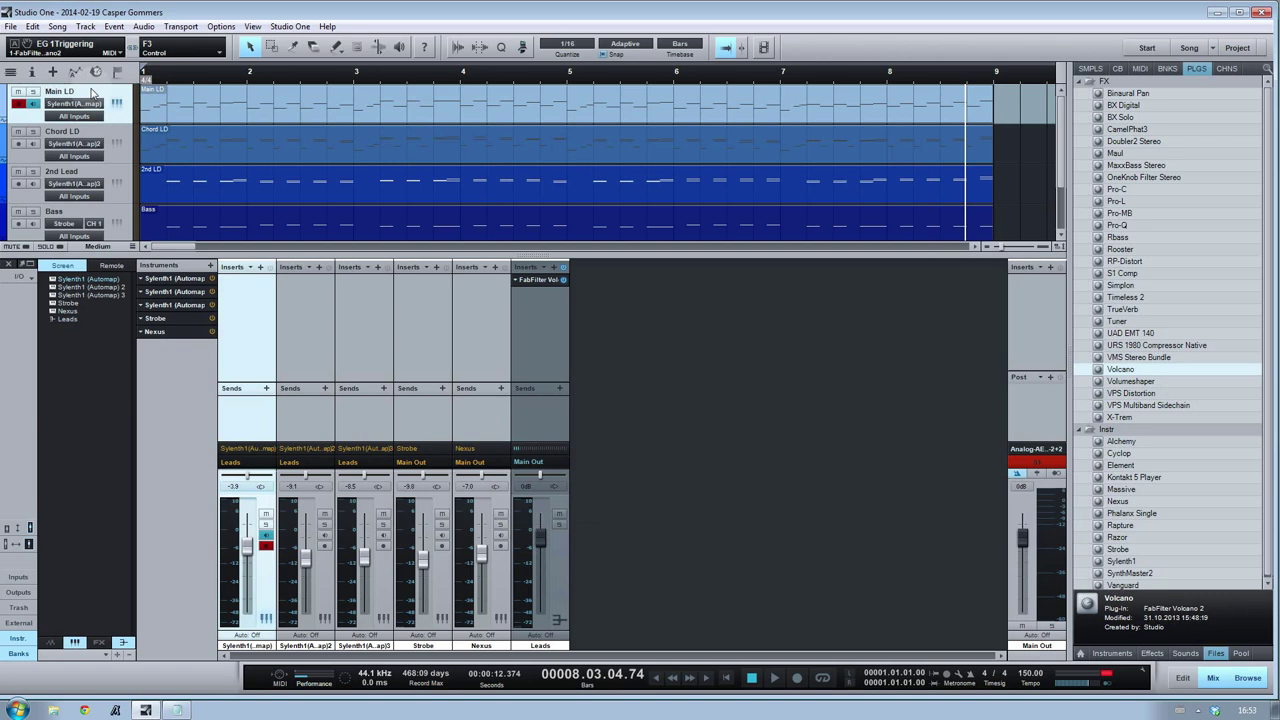
right_click(92, 92)
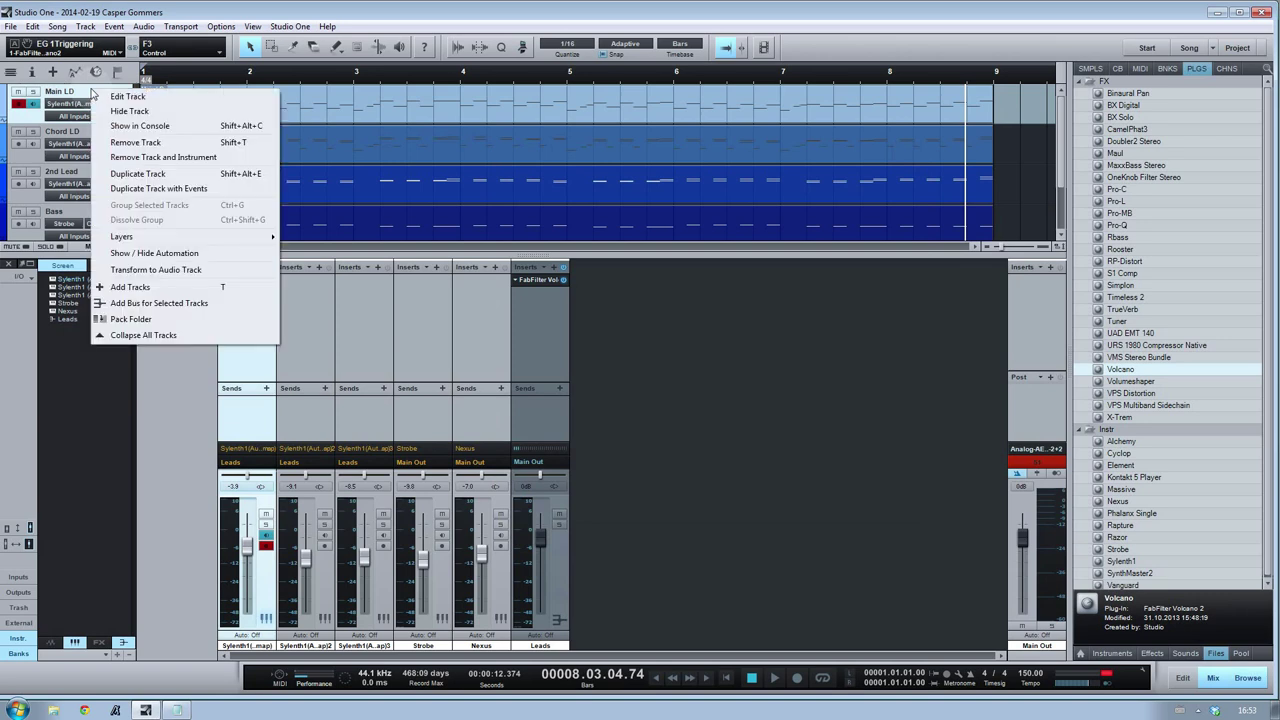
click(152, 189)
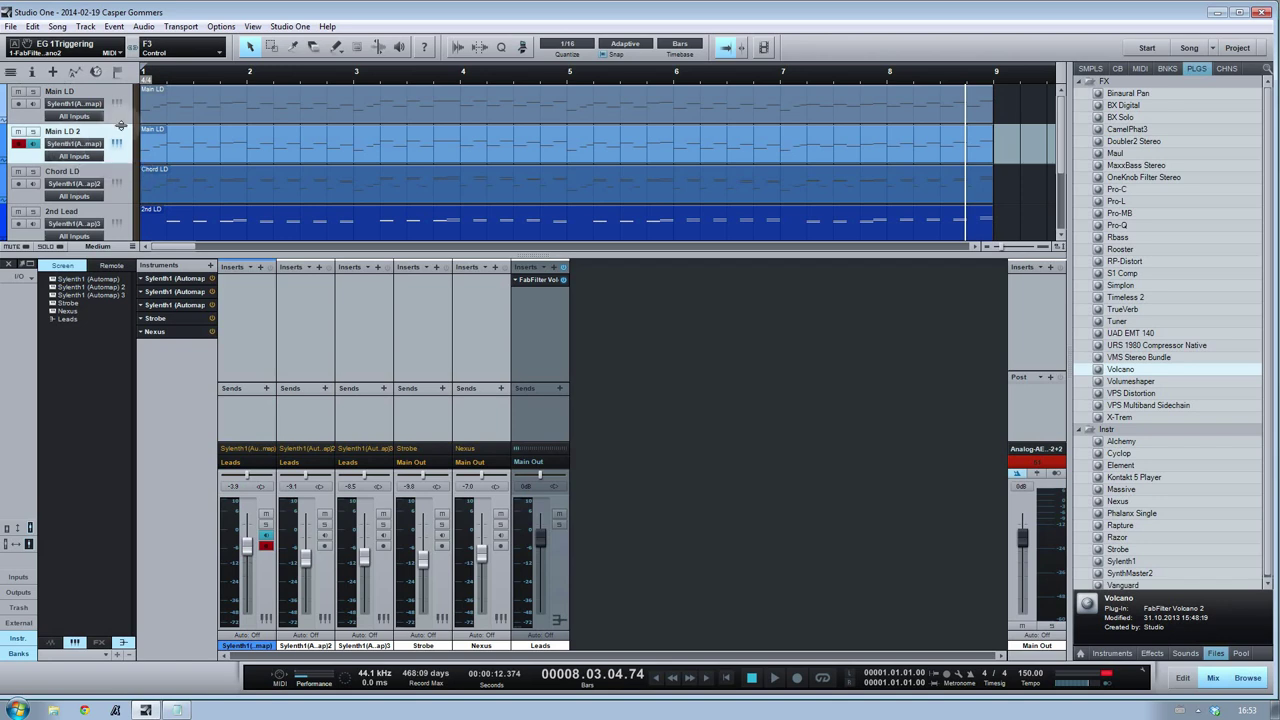
click(127, 92)
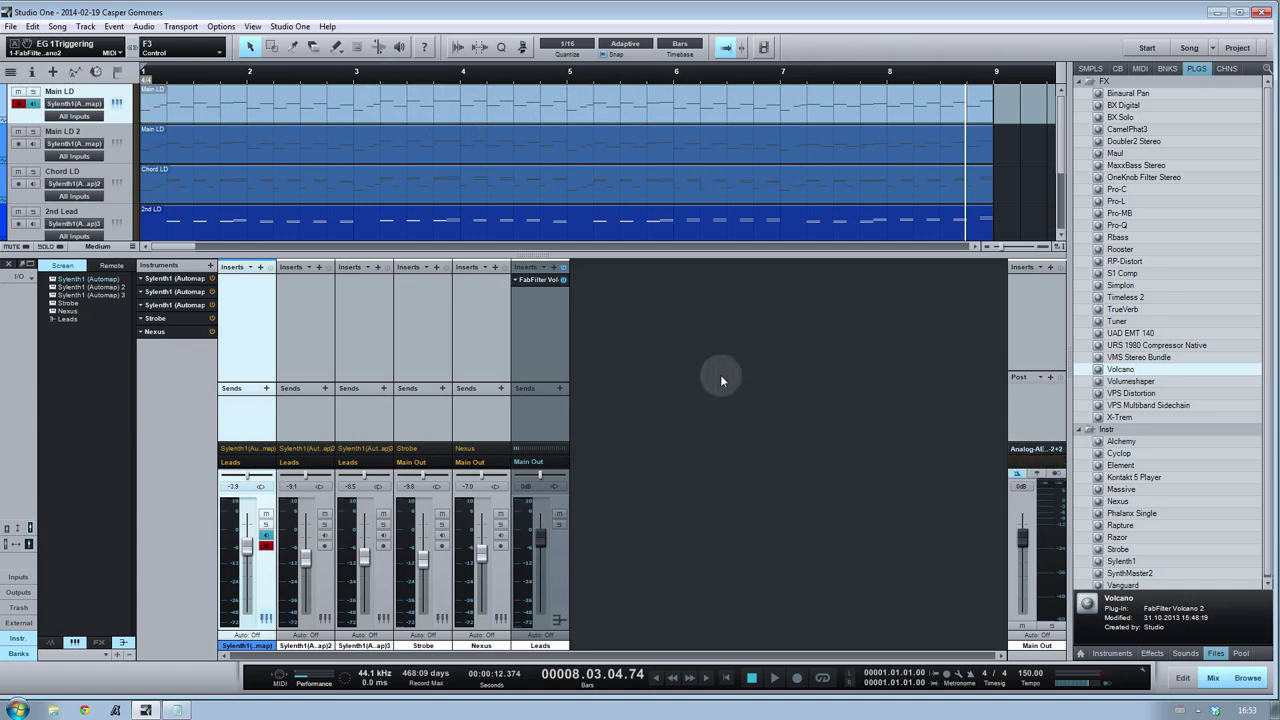
click(95, 138)
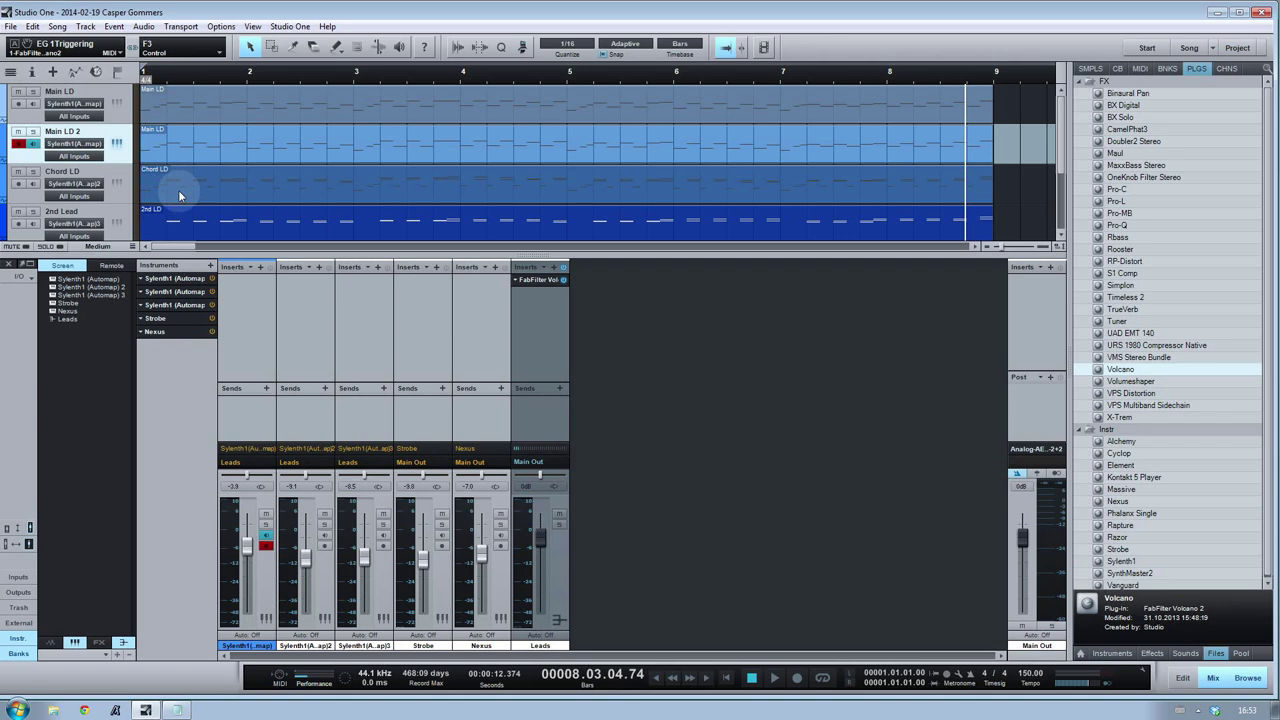
click(190, 107)
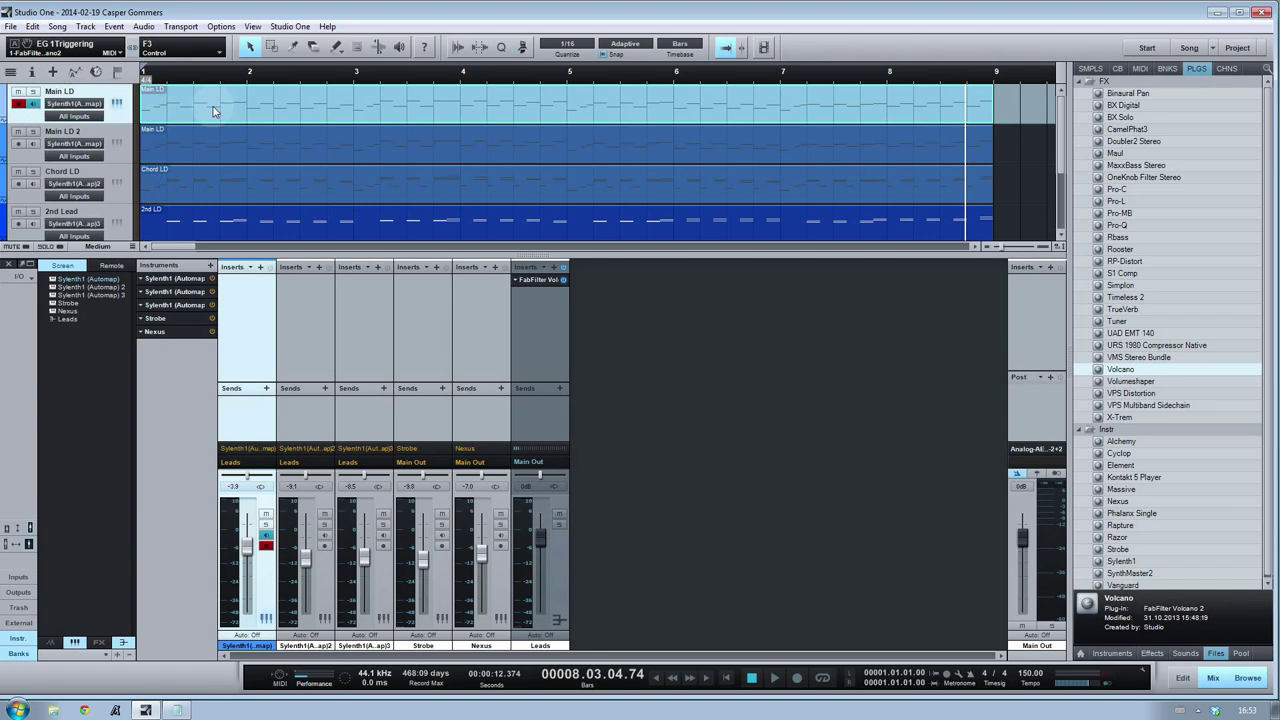
Route the Main LD 2 track's output to FabFilter Volcano 2, then open and close its plug-in window to check the routing
click(98, 138)
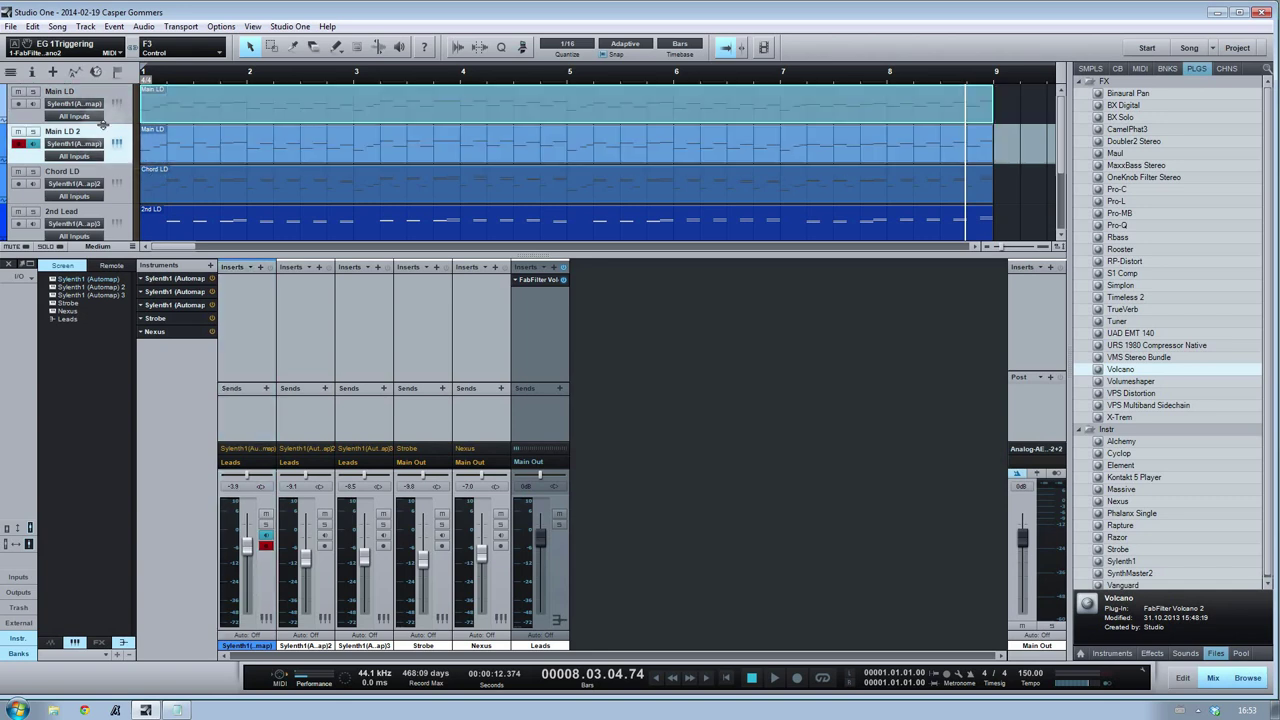
click(58, 148)
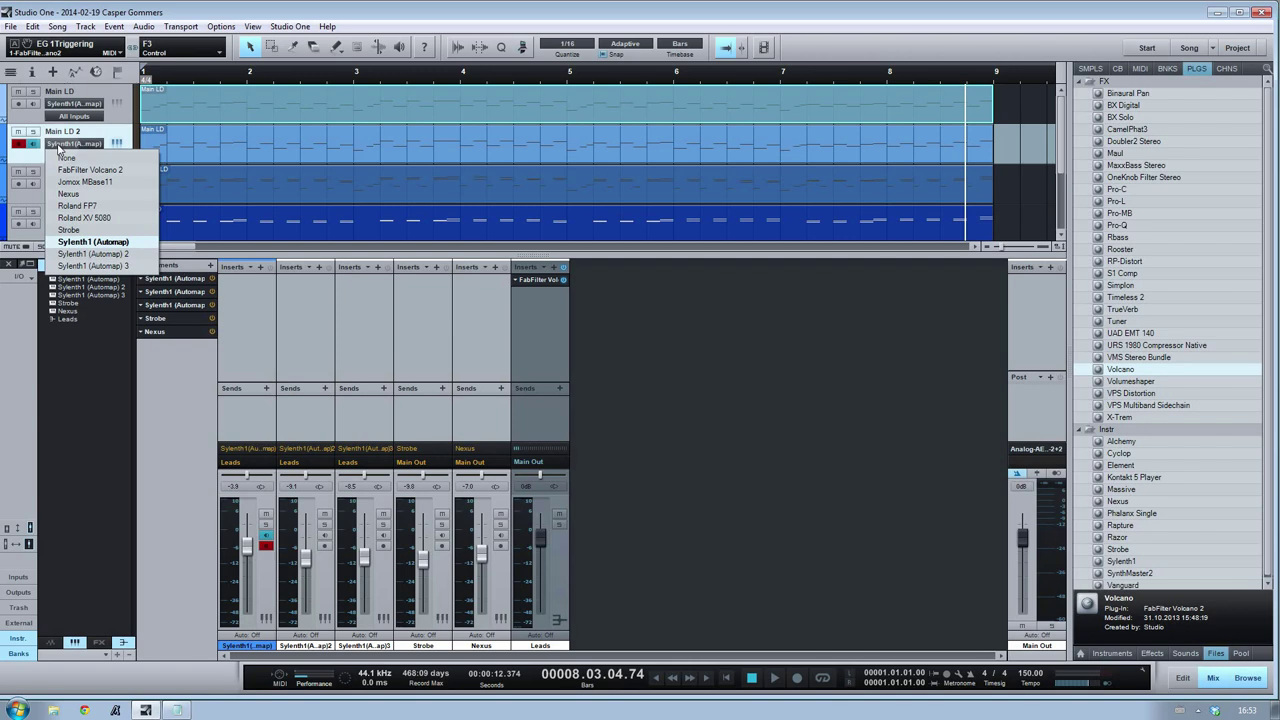
click(86, 115)
click(76, 156)
click(73, 148)
click(73, 148)
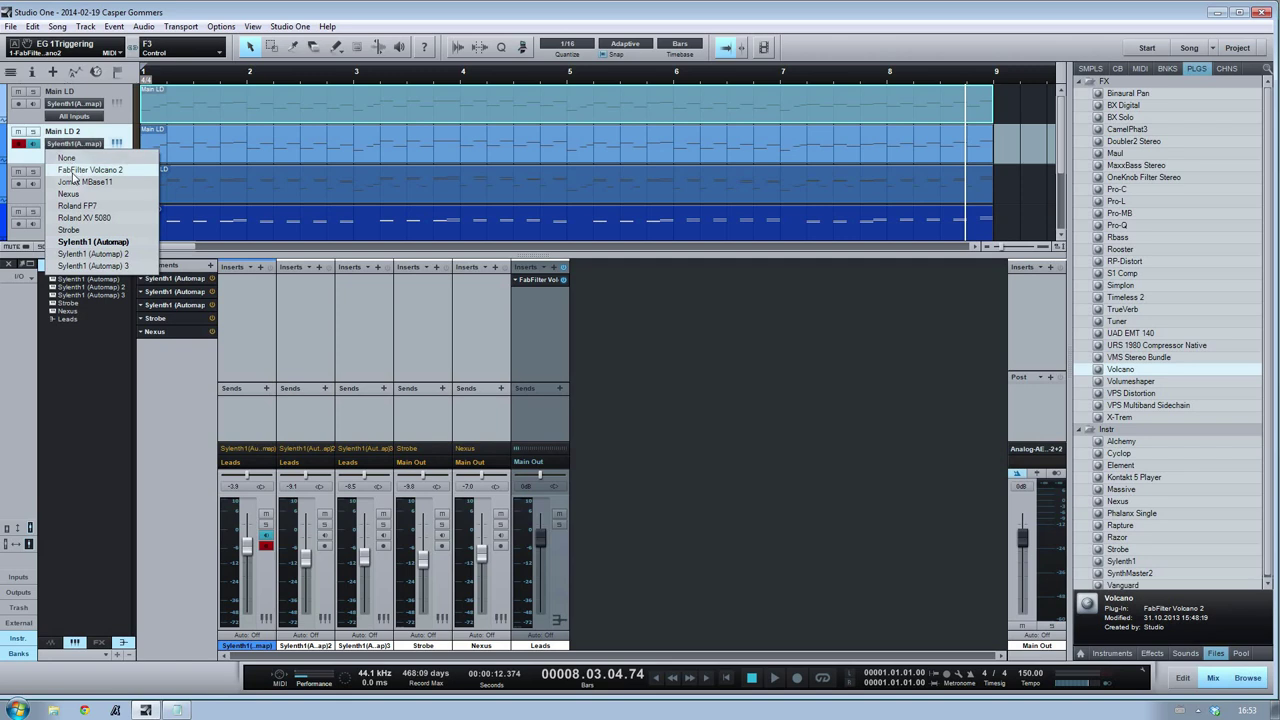
click(73, 171)
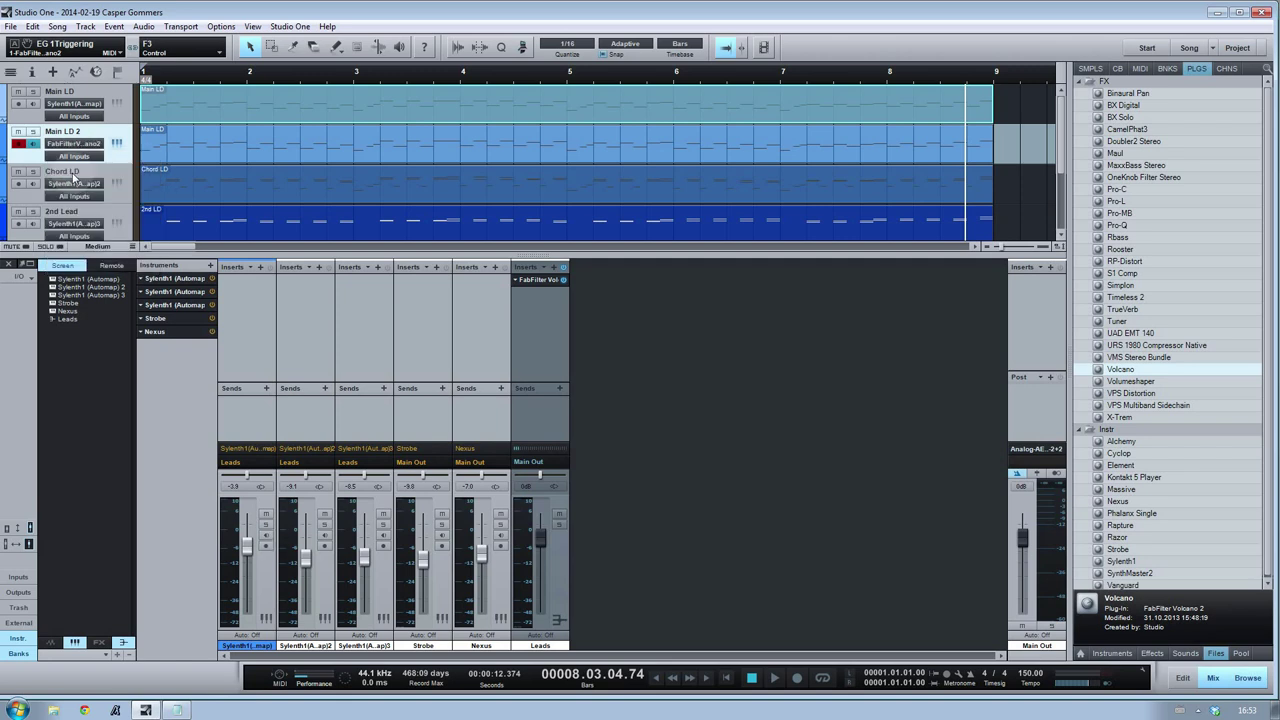
click(118, 146)
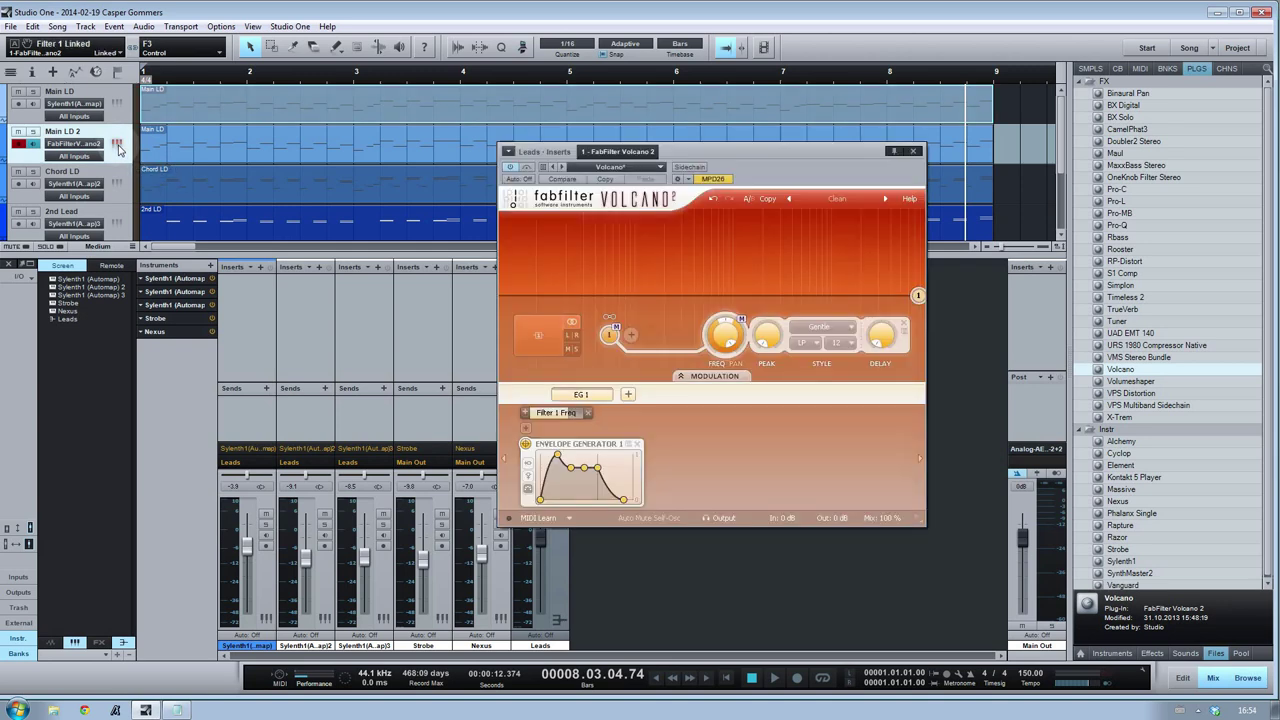
click(118, 146)
Play the song from bar 1 and lower Volcano's Filter 1 frequency to about 18.7 Hz
click(147, 71)
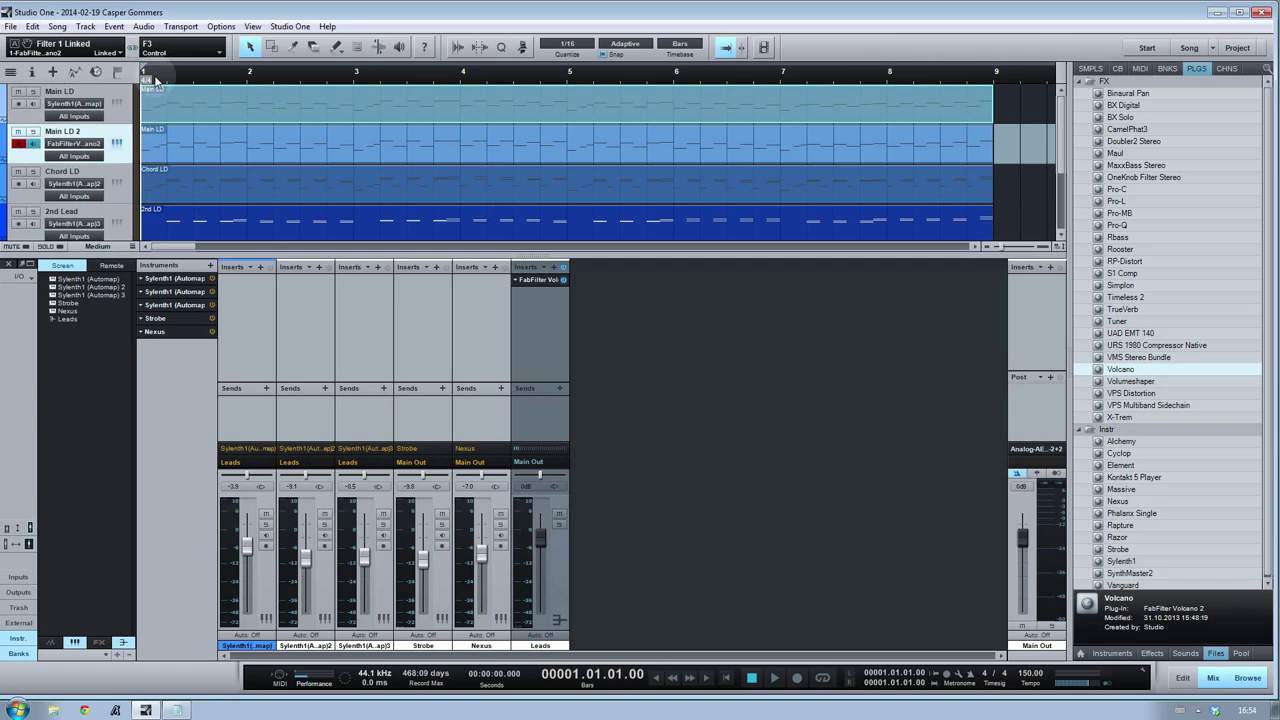
click(553, 283)
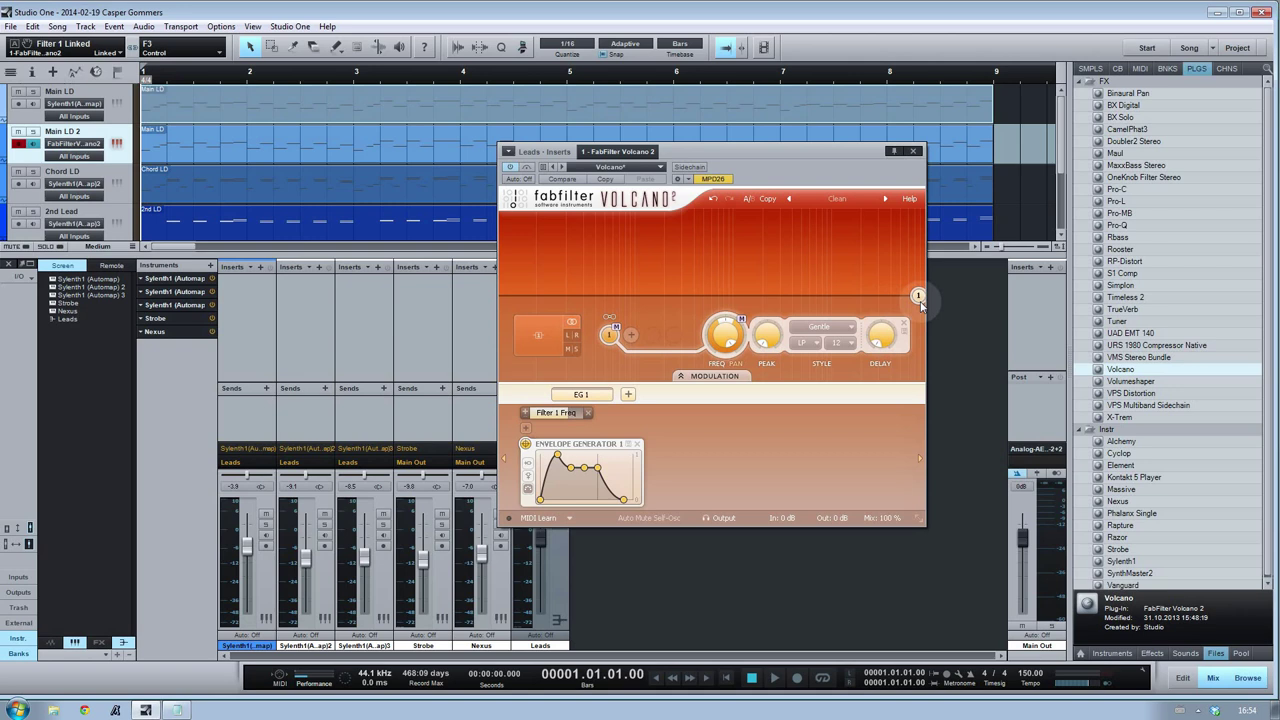
key(space)
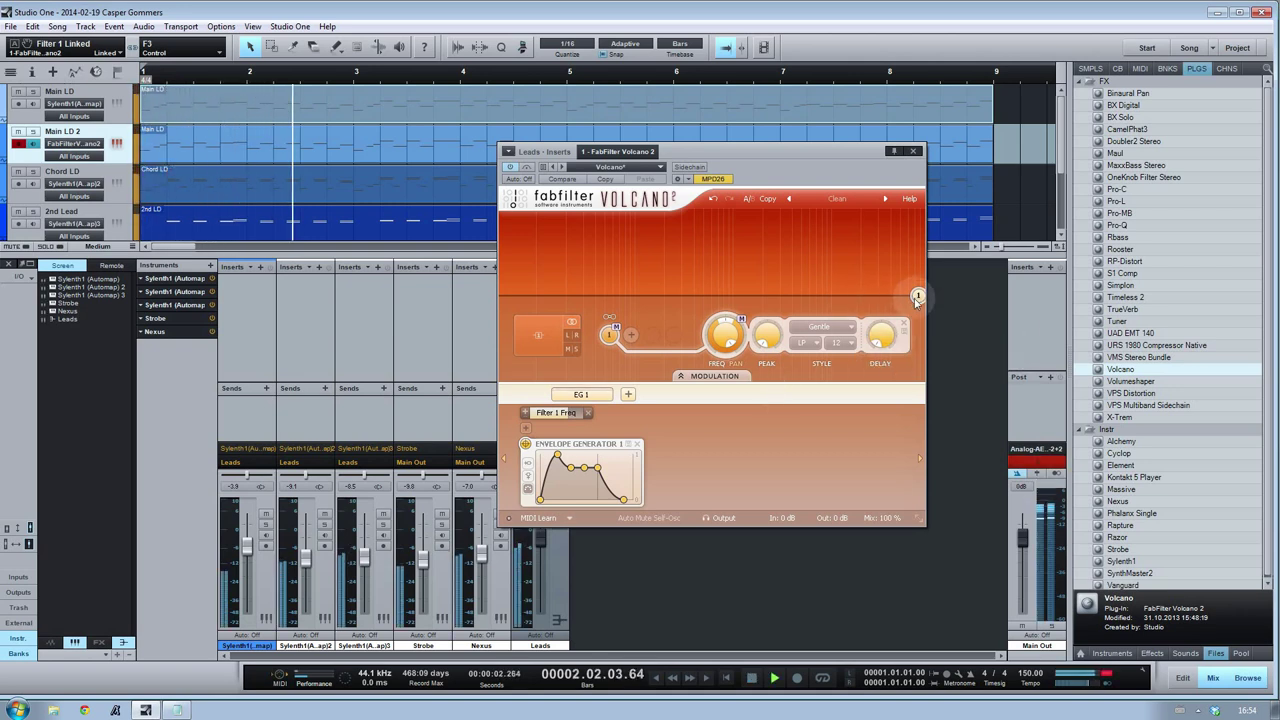
drag(918, 296, 564, 304)
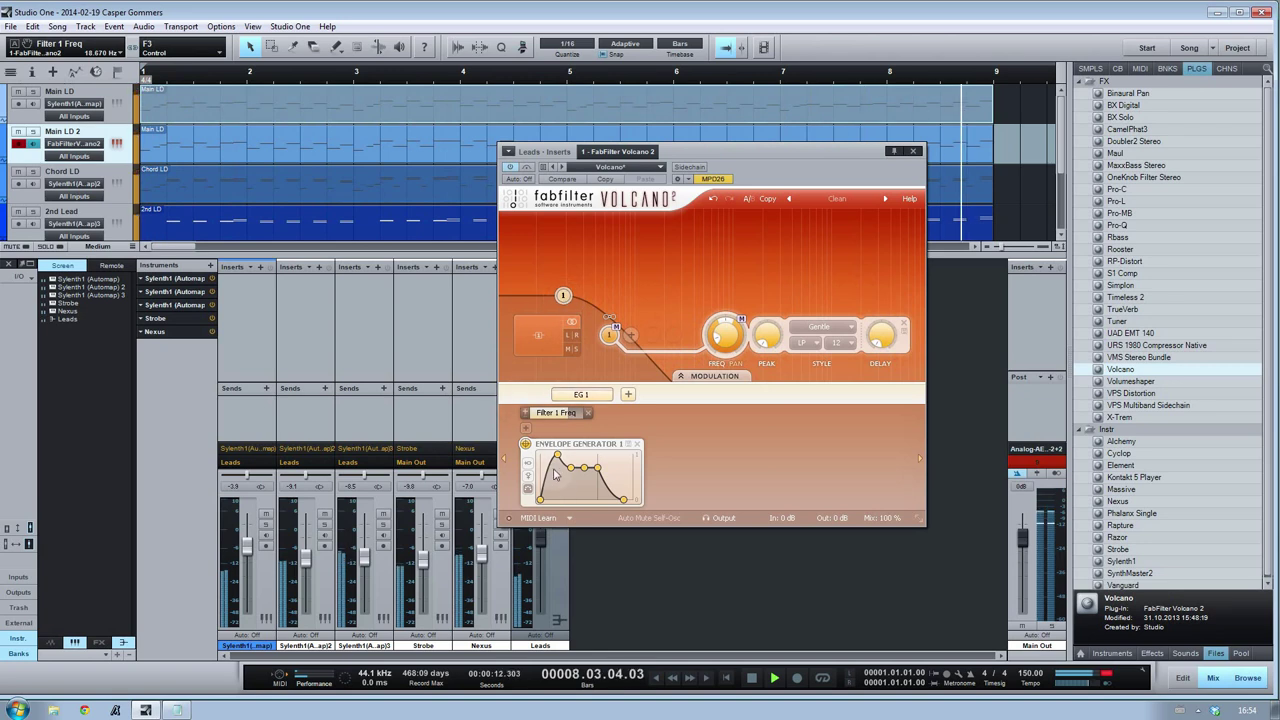
Give Envelope Generator 1 a short attack and low sustain with a Filter 1 Freq level of 0.529, and play from the song's start
mouse_move(559, 458)
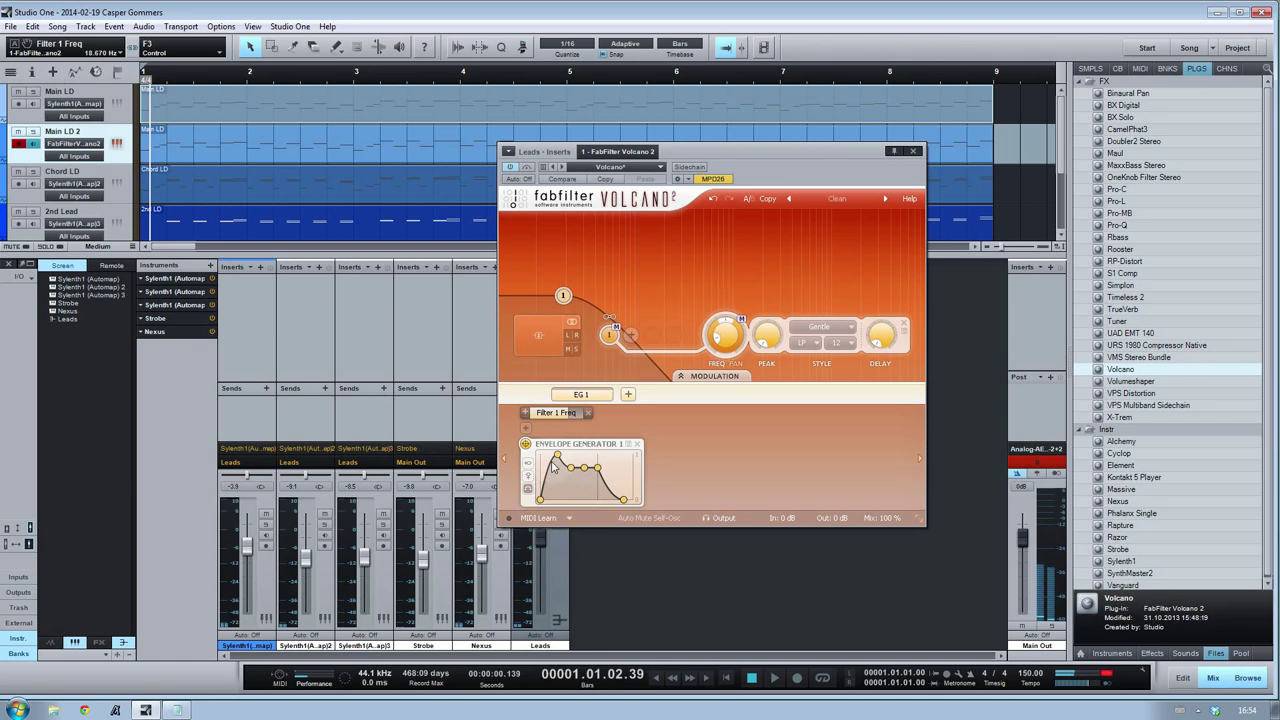
drag(557, 456, 573, 493)
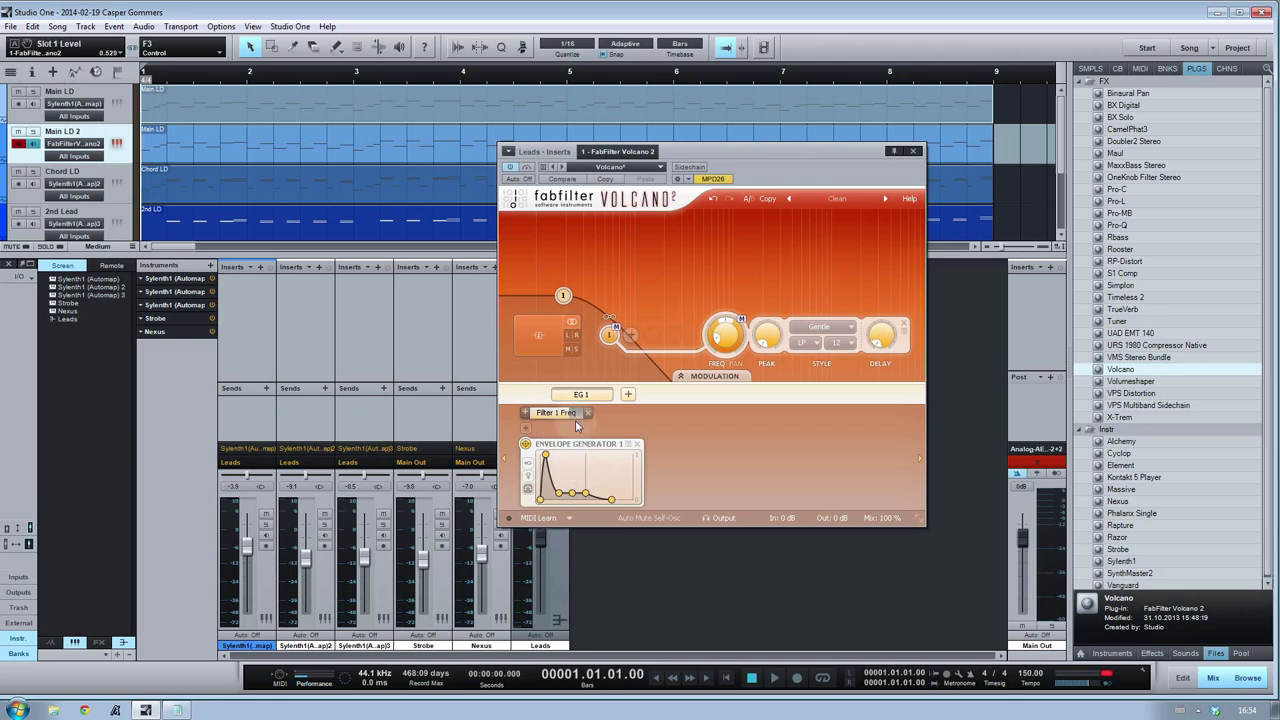
key(space)
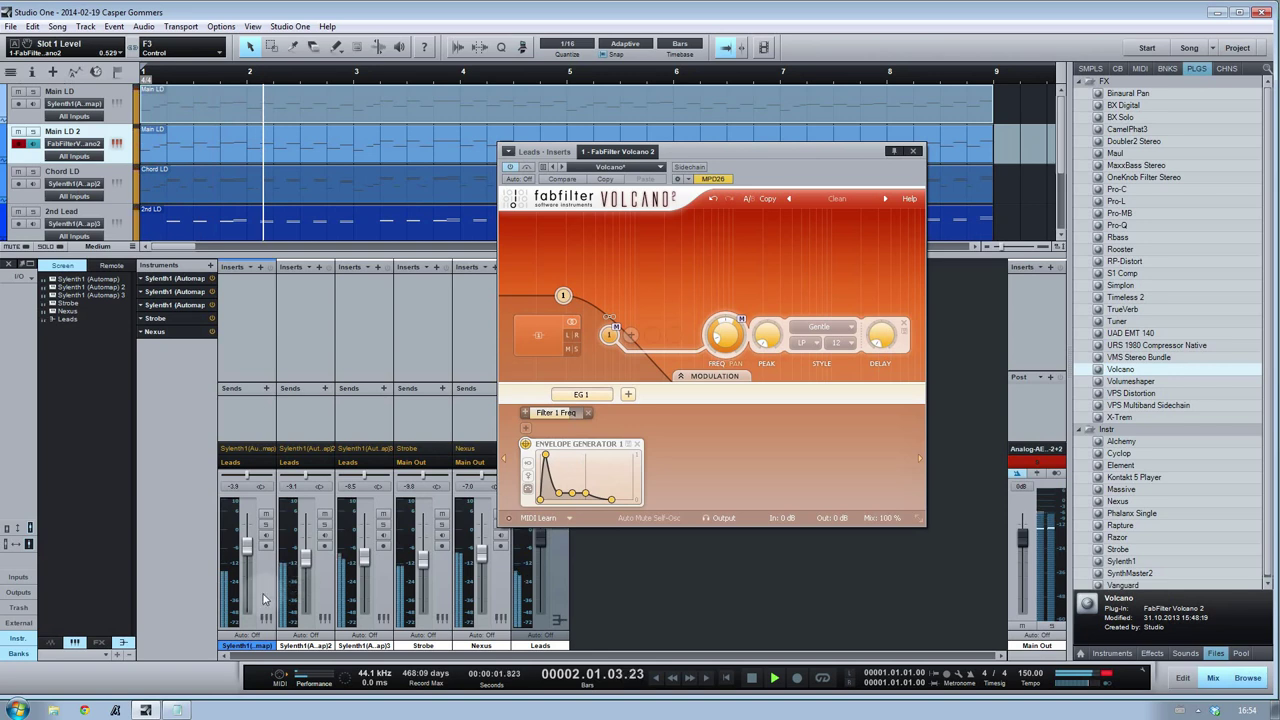
Balance the mixer faders: the three Sylenth1 channels to -0.9, -4.4 and -5.8 dB, Strobe to -10.1 dB and Nexus to -11.1 dB
drag(423, 562, 481, 561)
drag(246, 548, 371, 550)
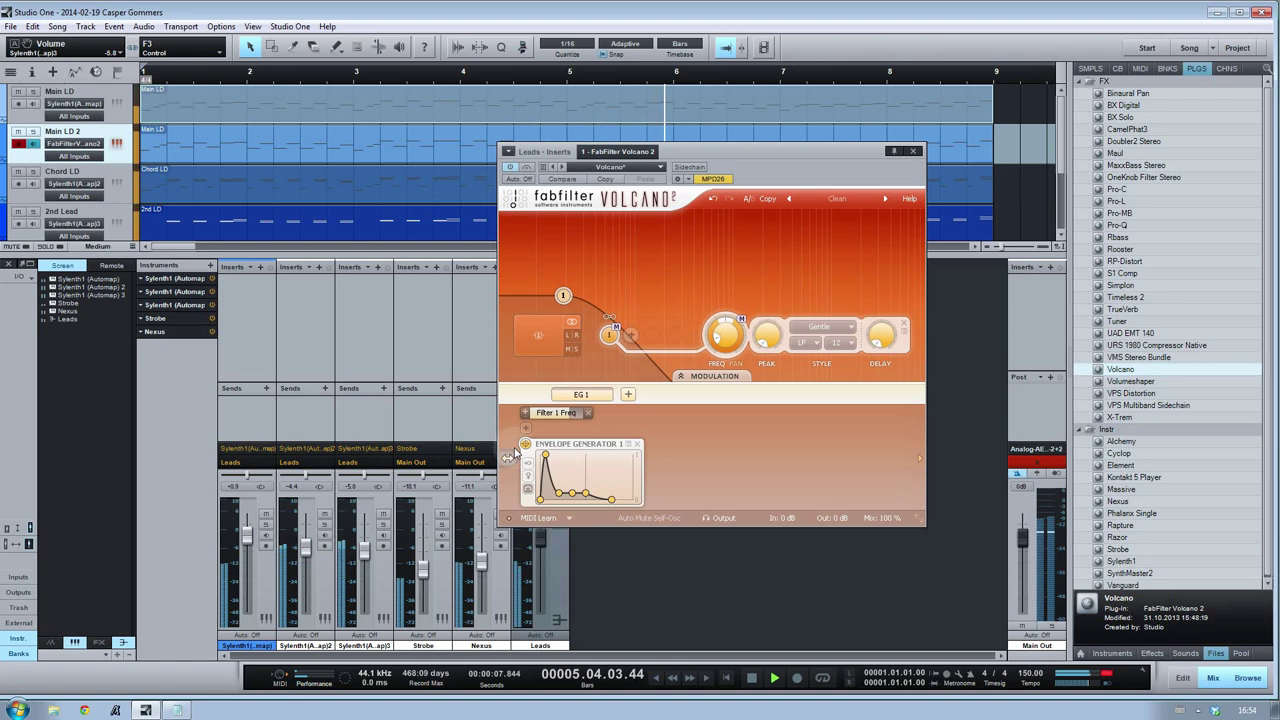
Raise Volcano's Filter 1 frequency to about 43.1 Hz and Envelope Generator 1's sustain level, and play from the song's start
drag(728, 327, 728, 314)
drag(572, 494, 574, 484)
drag(727, 344, 727, 341)
key(space)
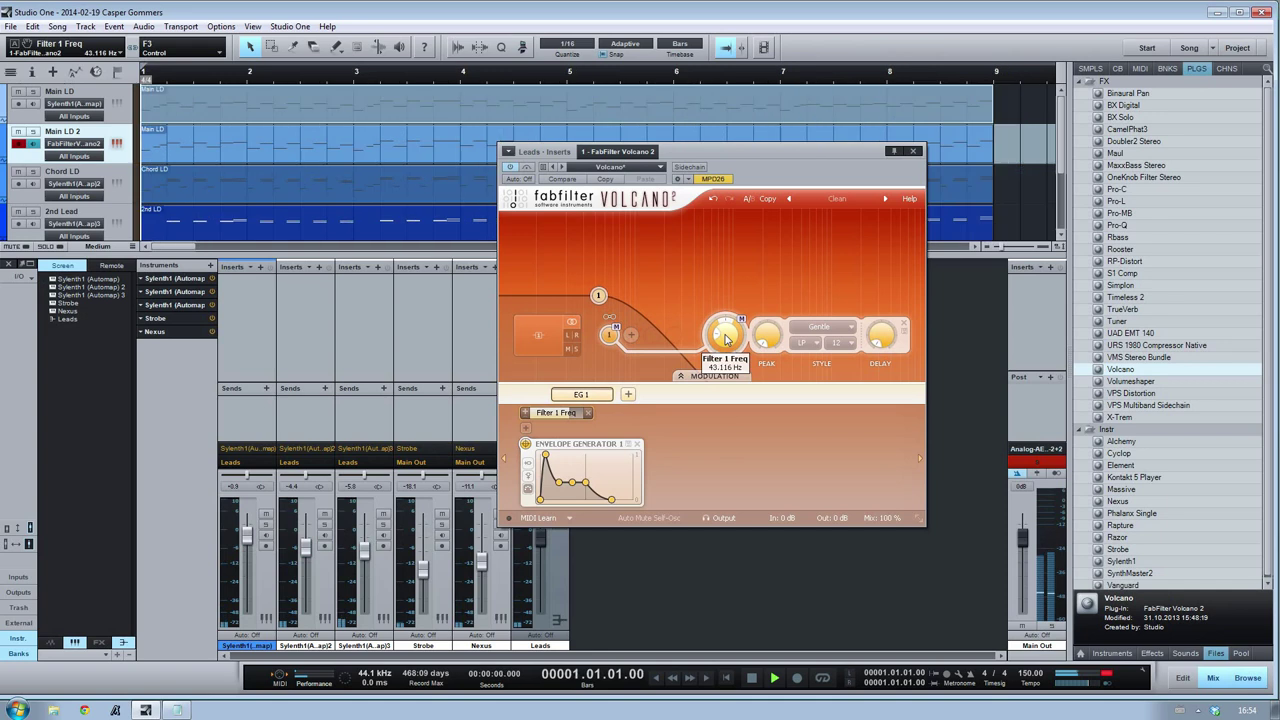
key(space)
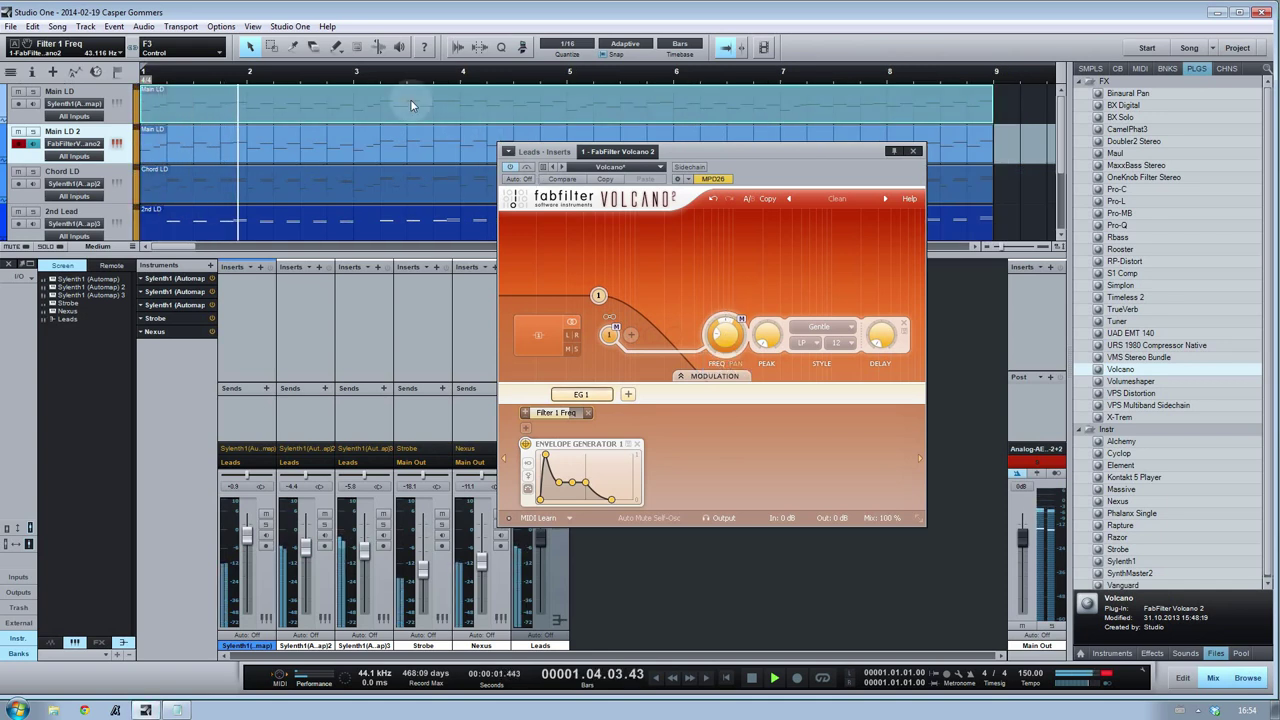
Loop playback over the Main LD event, open Volcano's Filter 1 frequency up to 24650 Hz and close the plug-in window
key(p)
drag(723, 338, 866, 313)
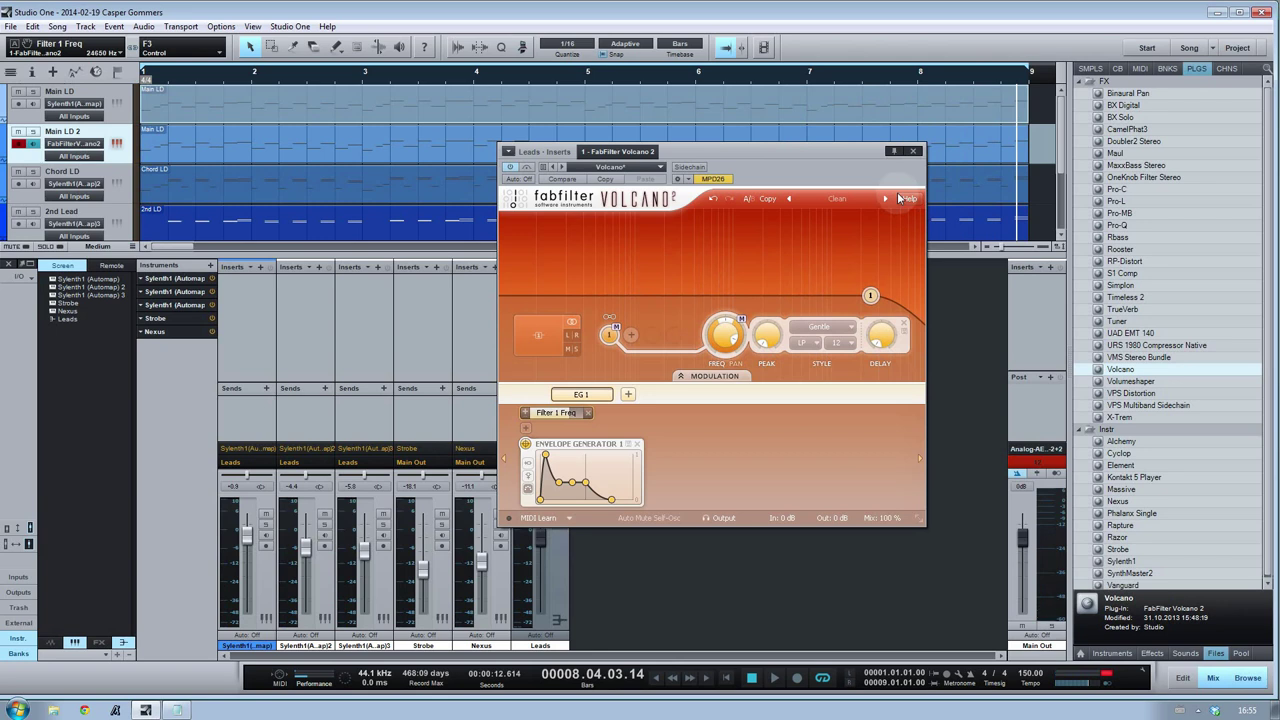
click(912, 151)
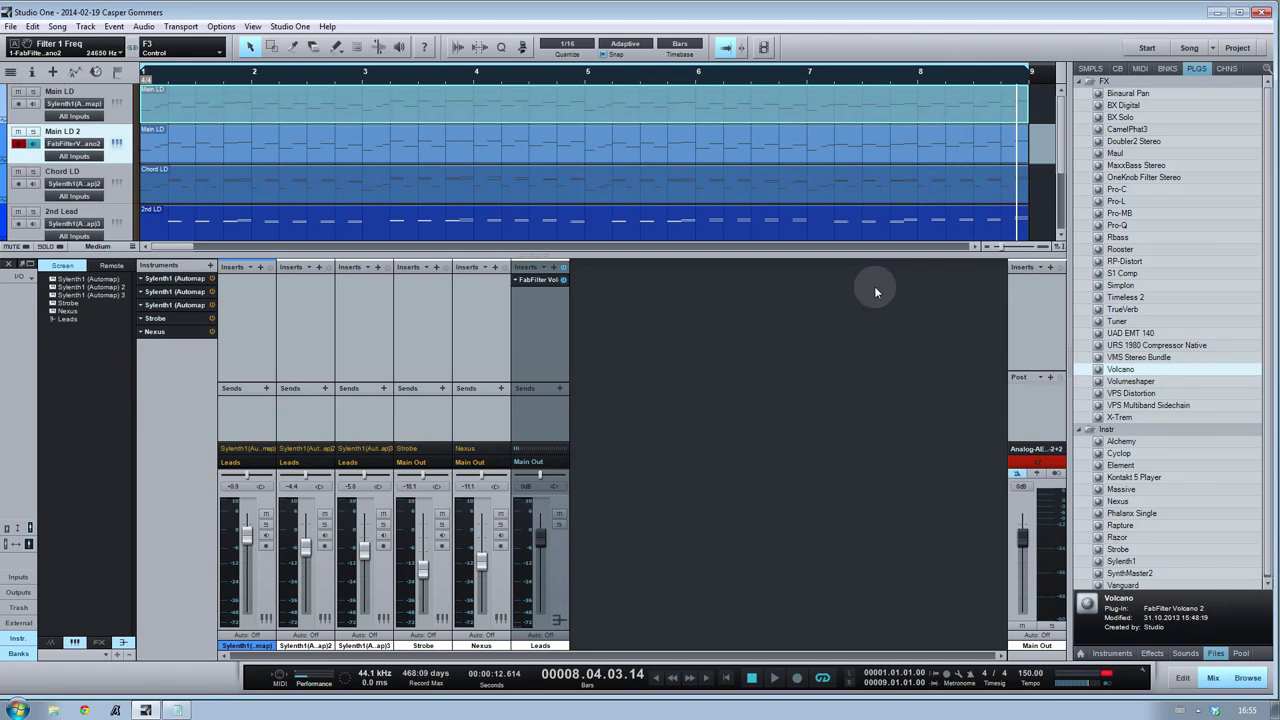
key(F2)
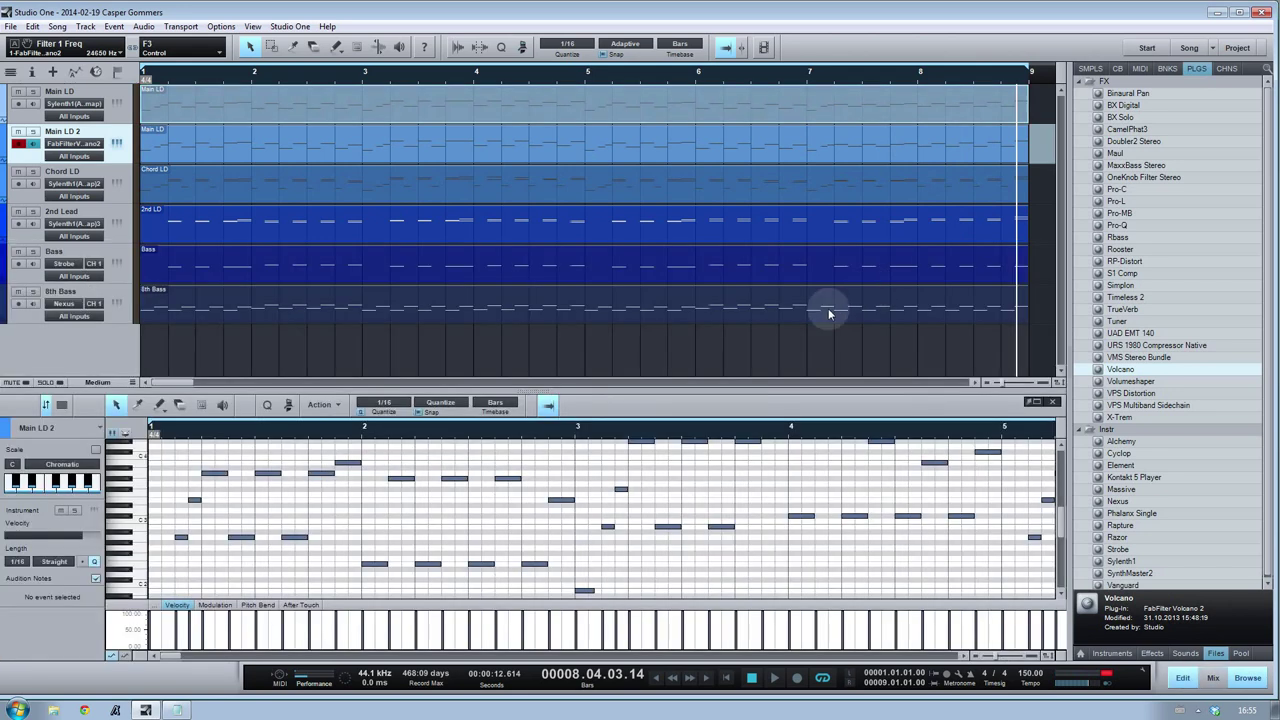
key(F2)
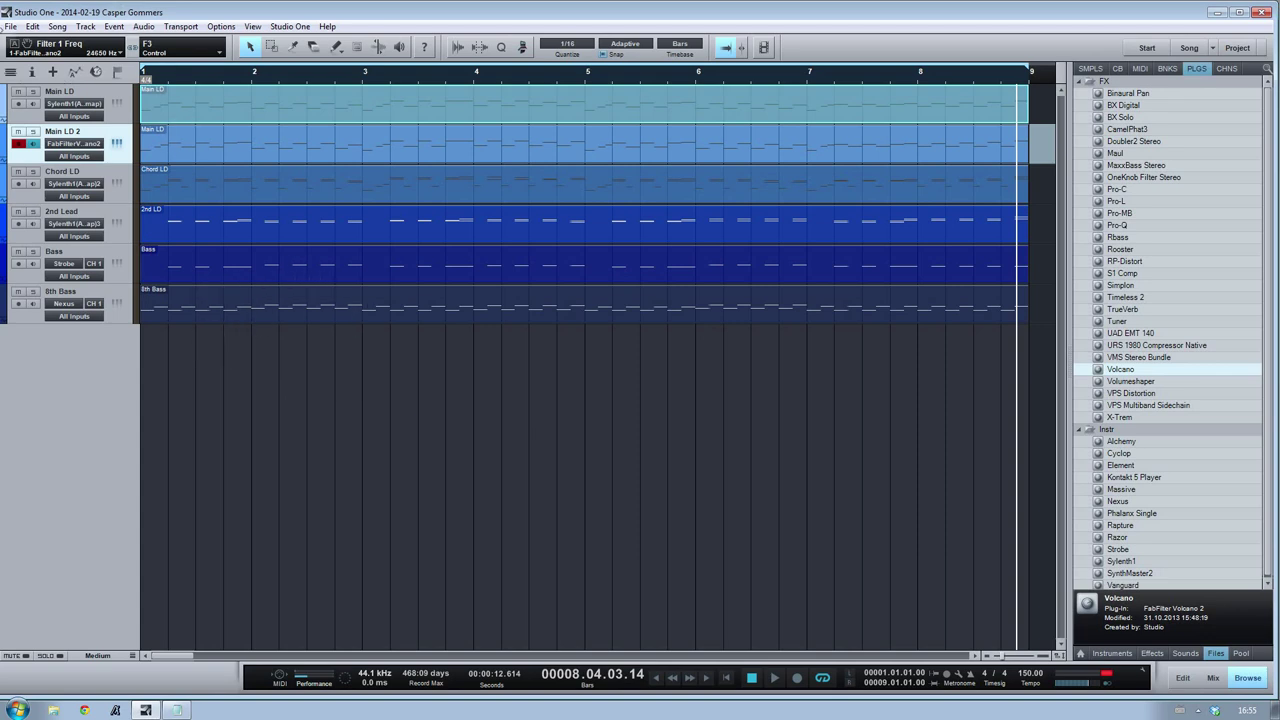
click(11, 26)
click(30, 87)
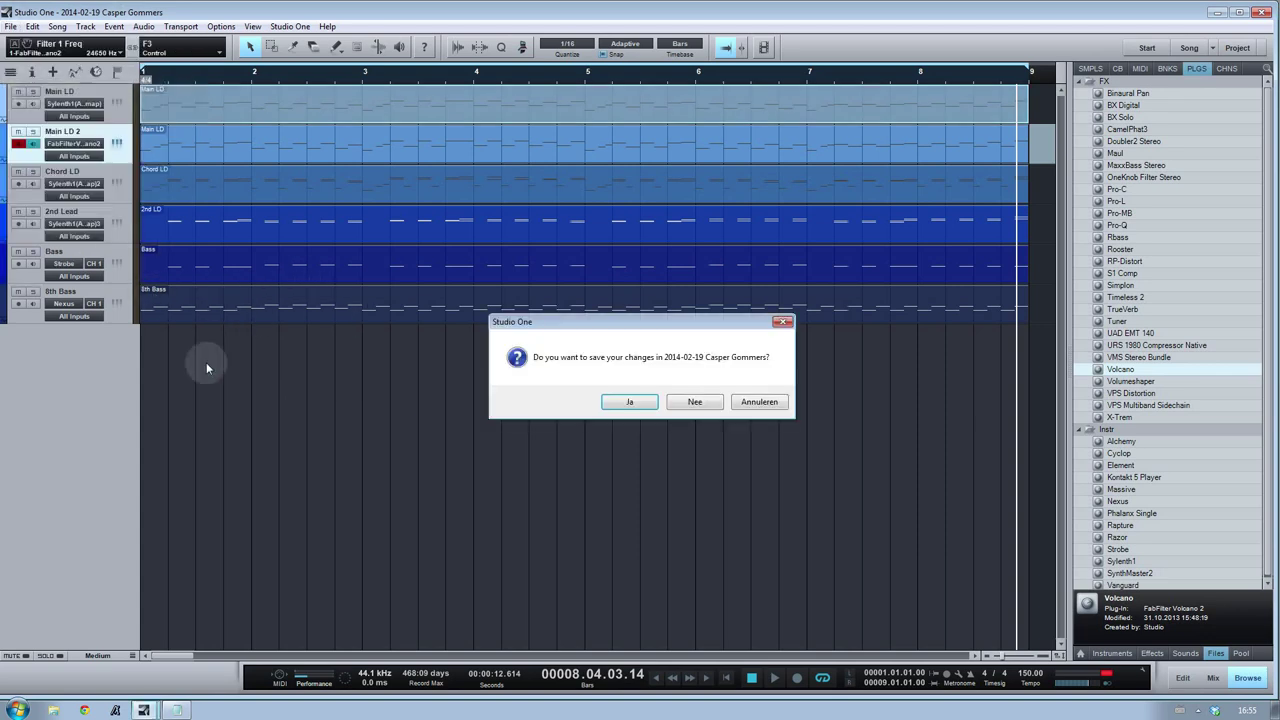
click(694, 405)
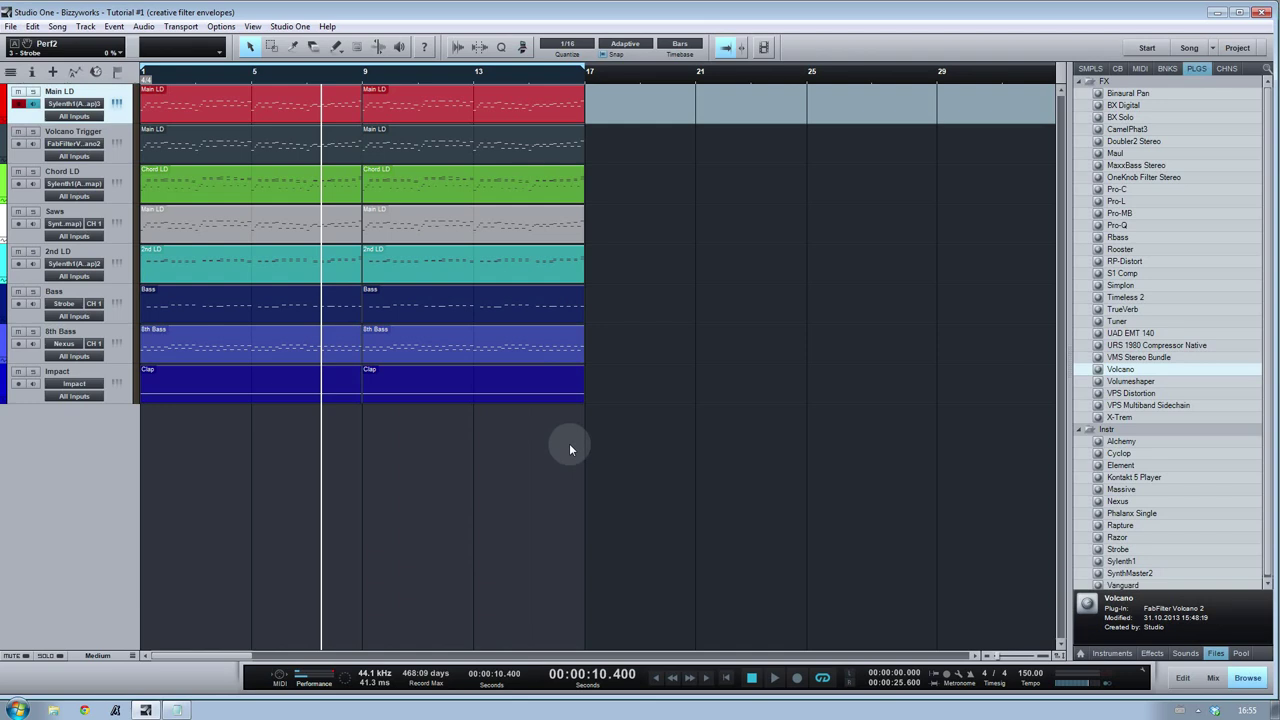
Unhide the Booyah, BOOYAH TRIGGER, porter and Porter trigger tracks in the track list
click(10, 71)
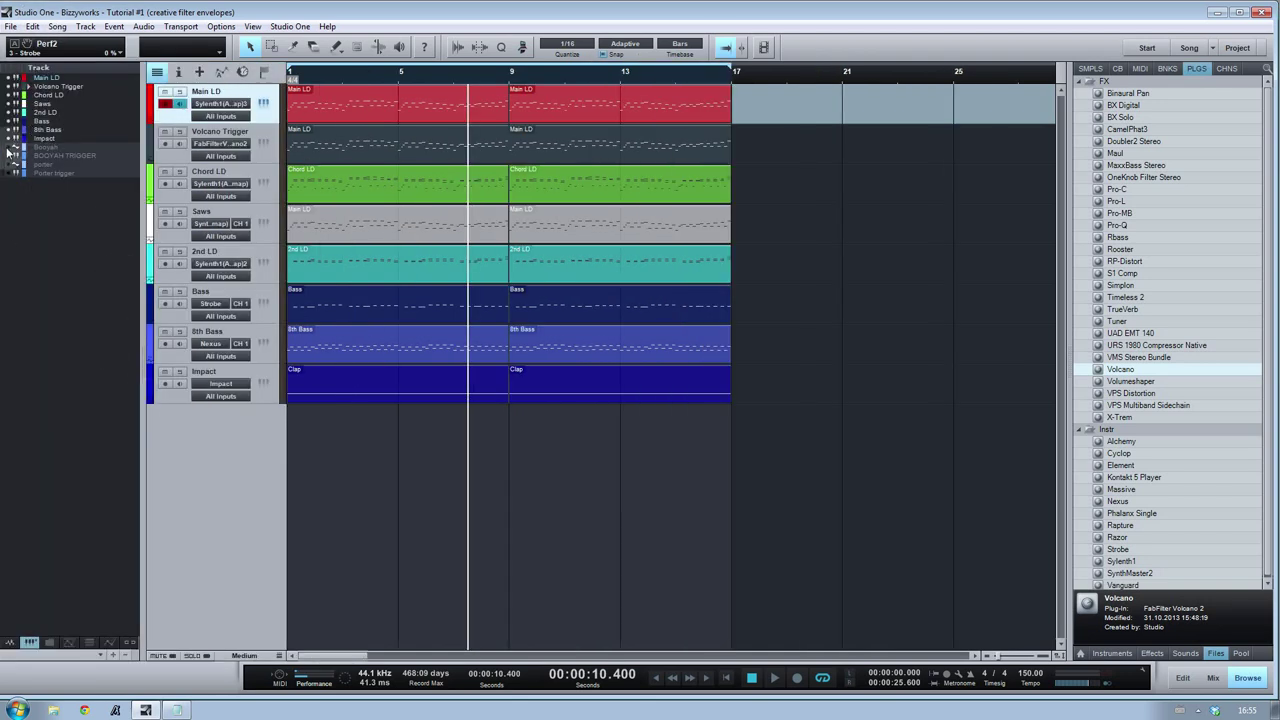
drag(8, 148, 8, 174)
click(157, 72)
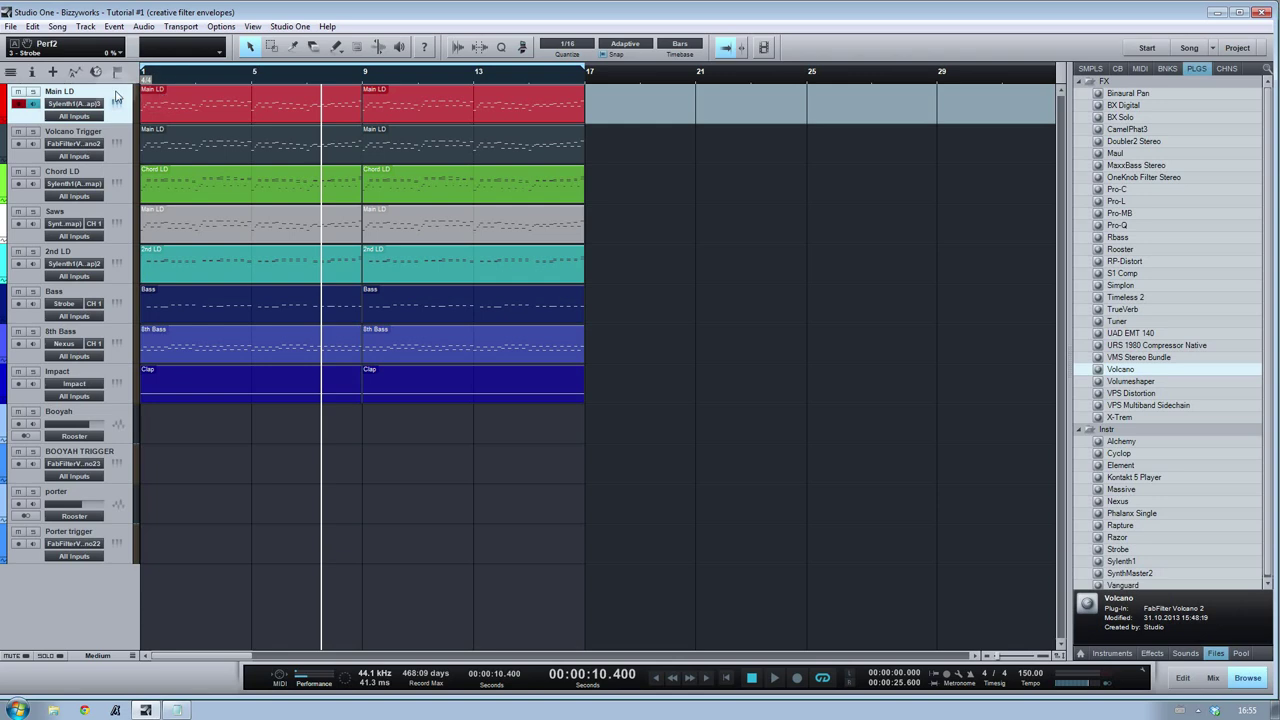
Hide all tracks from Main LD through Impact so only the Booyah and porter tracks are shown
click(11, 73)
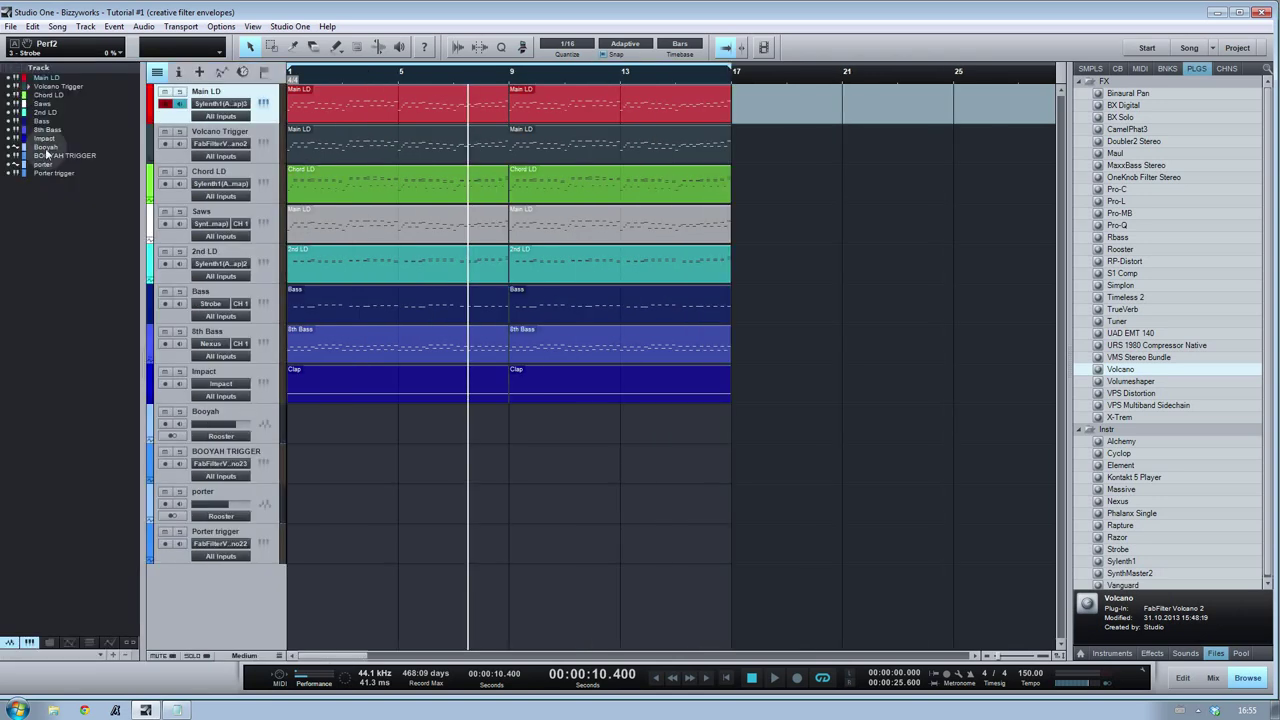
drag(9, 78, 10, 140)
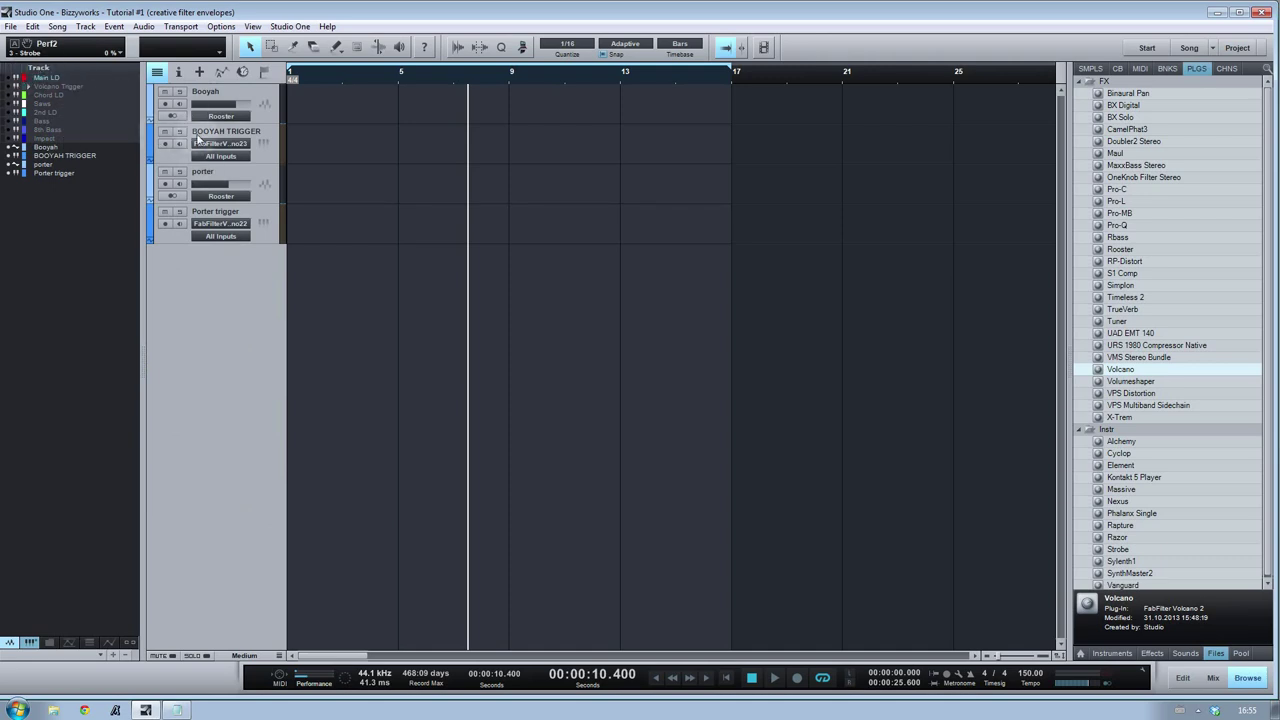
click(157, 72)
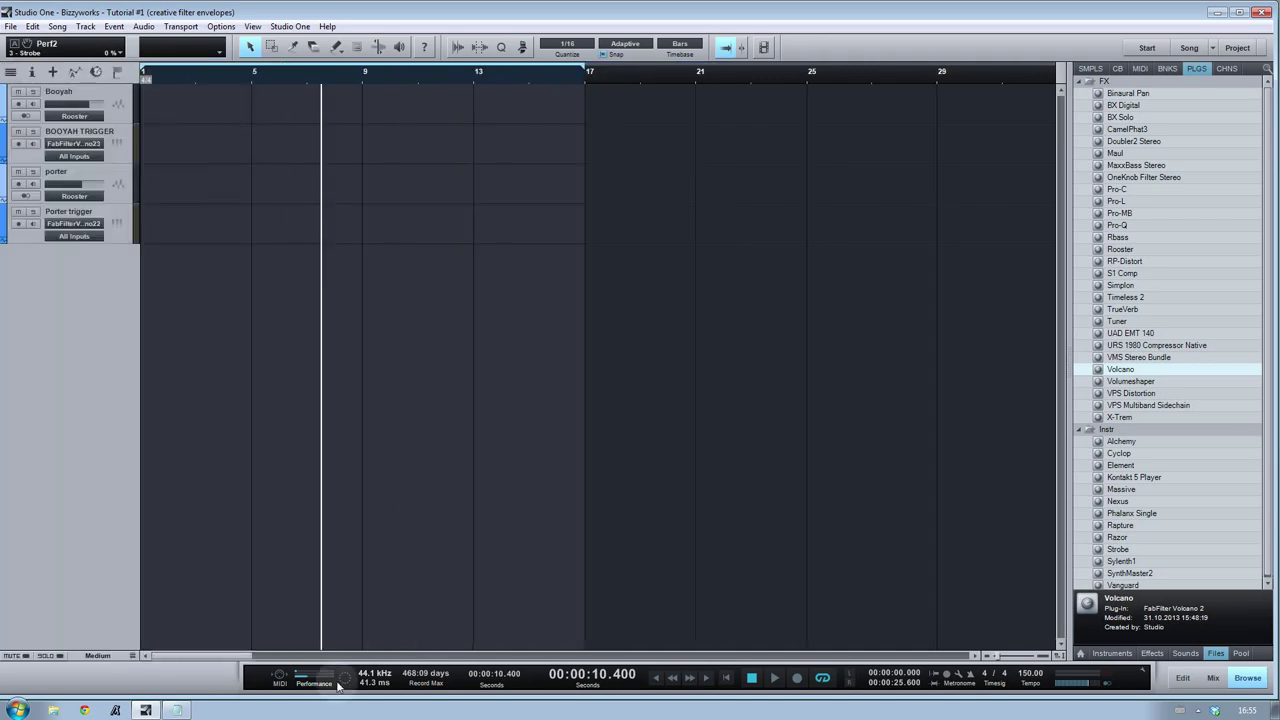
Move the playhead to the start of the Language clip at bar 41 and solo the porter track
drag(226, 655, 343, 689)
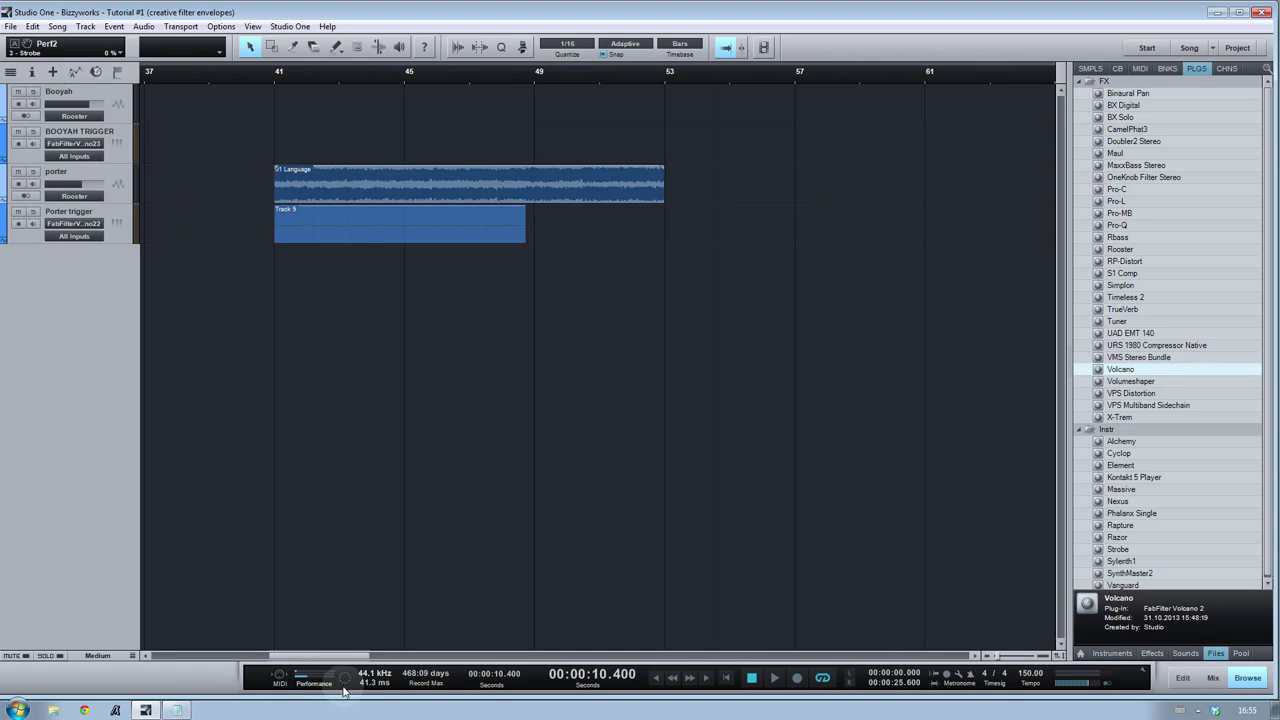
click(270, 125)
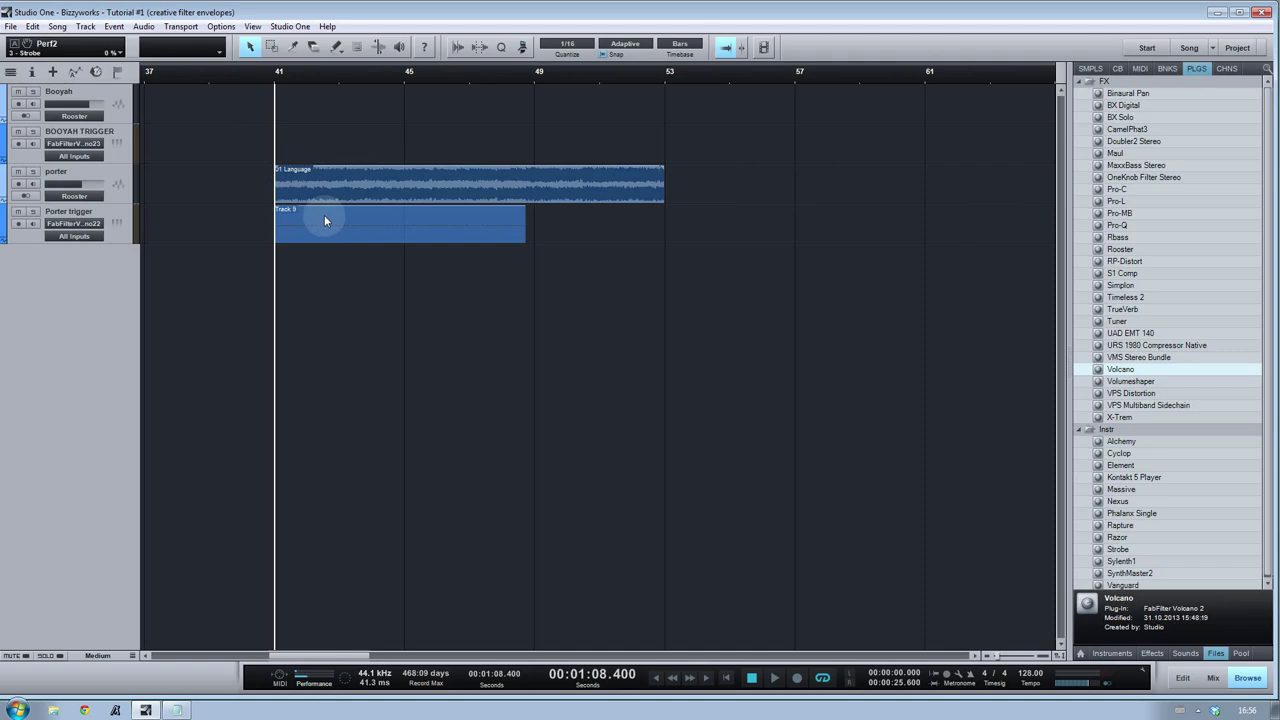
click(33, 172)
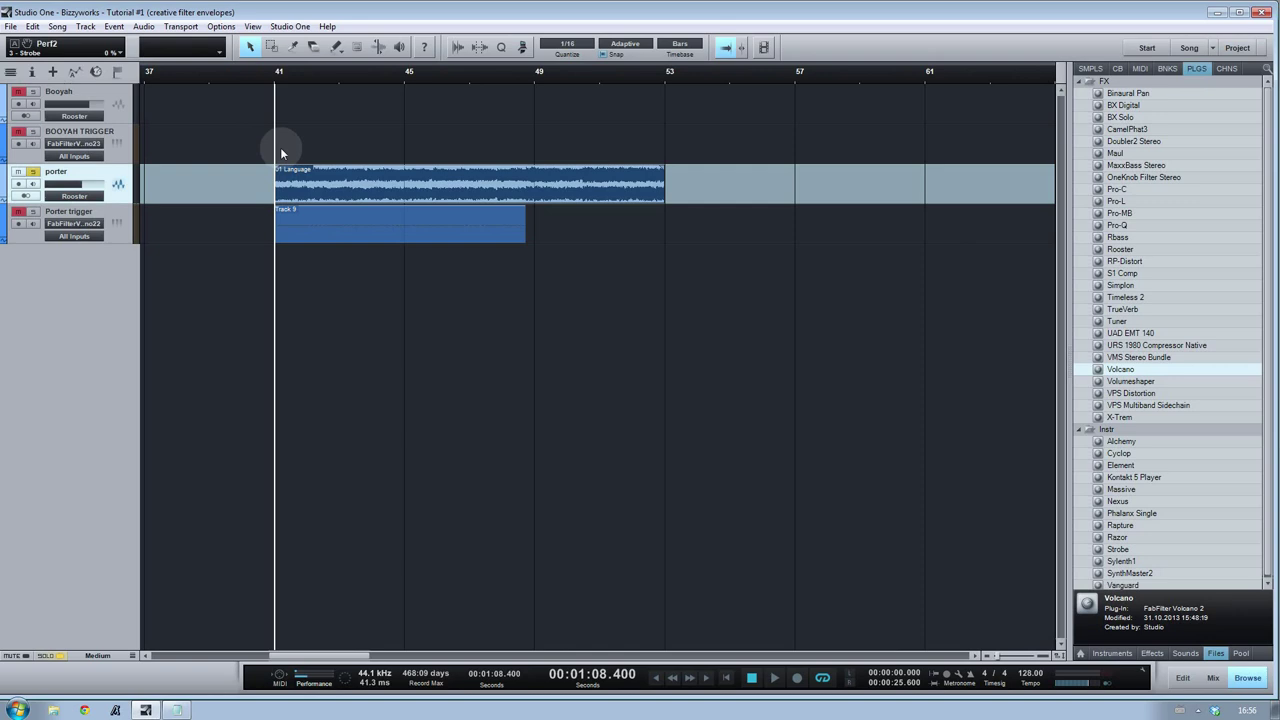
Open the porter track's Volcano 2, play the unfiltered clip from bar 41 and close the plug-in window
click(119, 224)
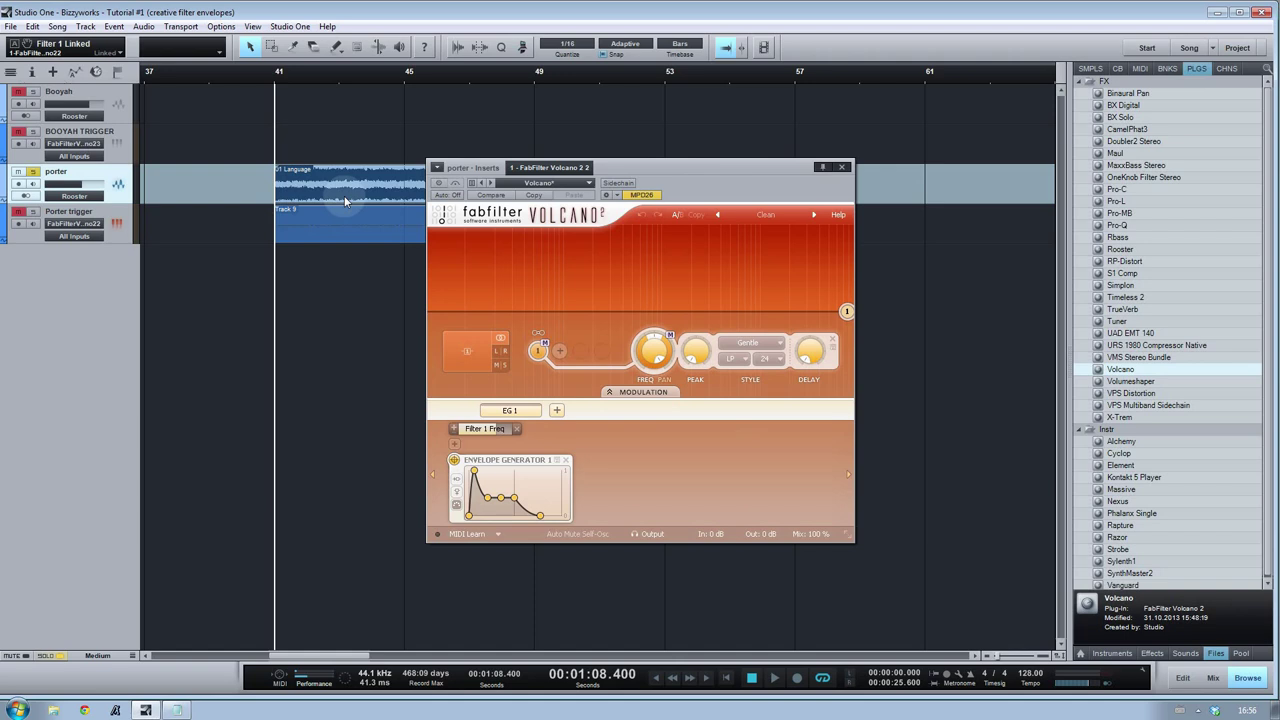
key(space)
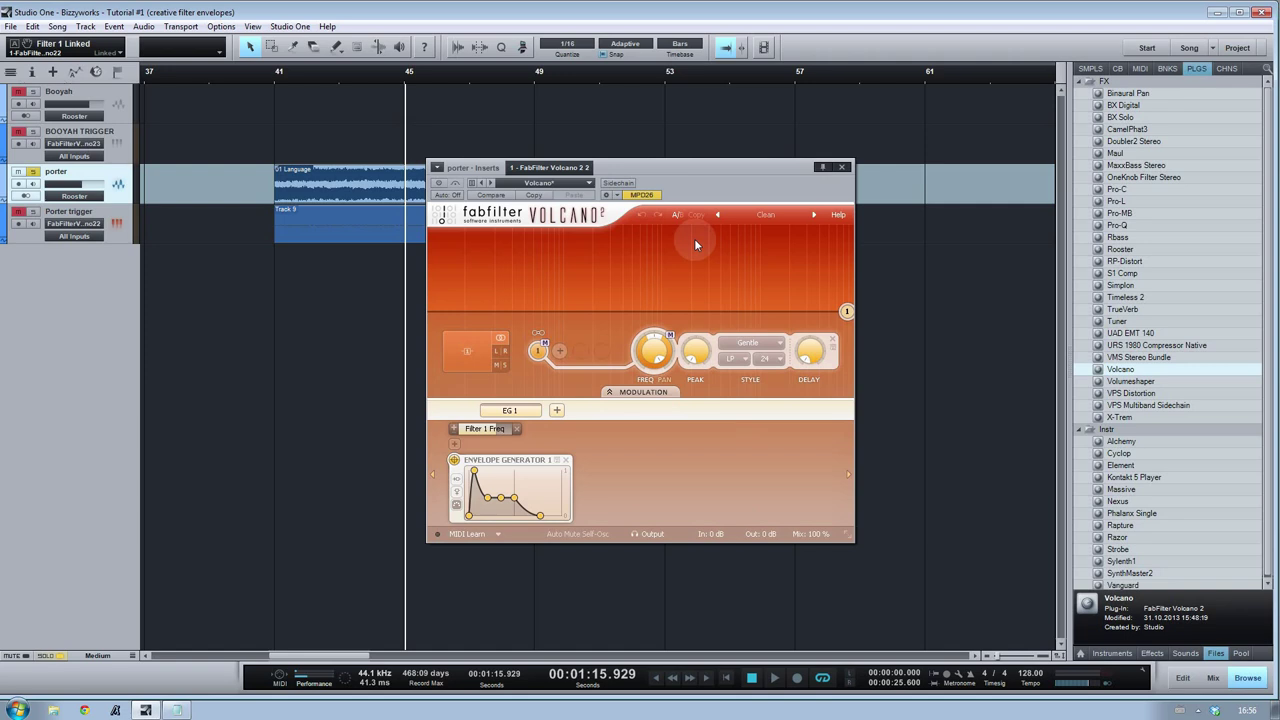
click(842, 167)
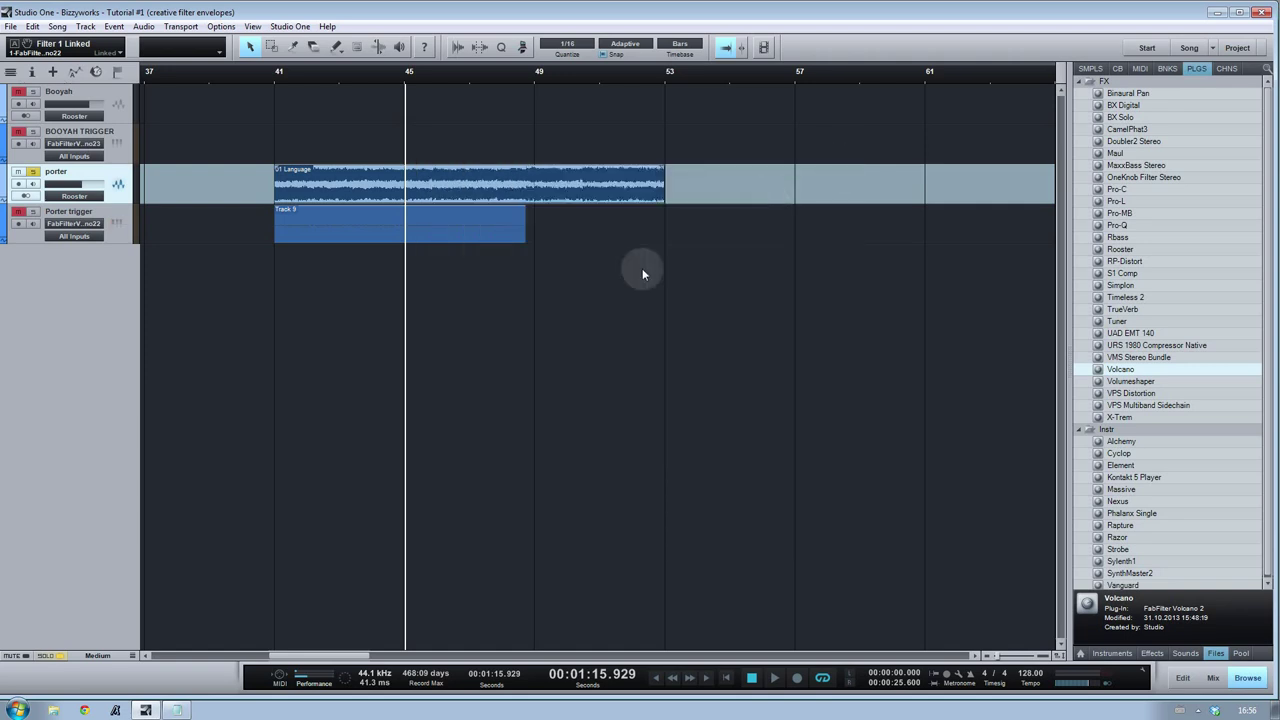
Solo the Porter trigger track together with porter and open its Track 9 event in the note editor
click(292, 228)
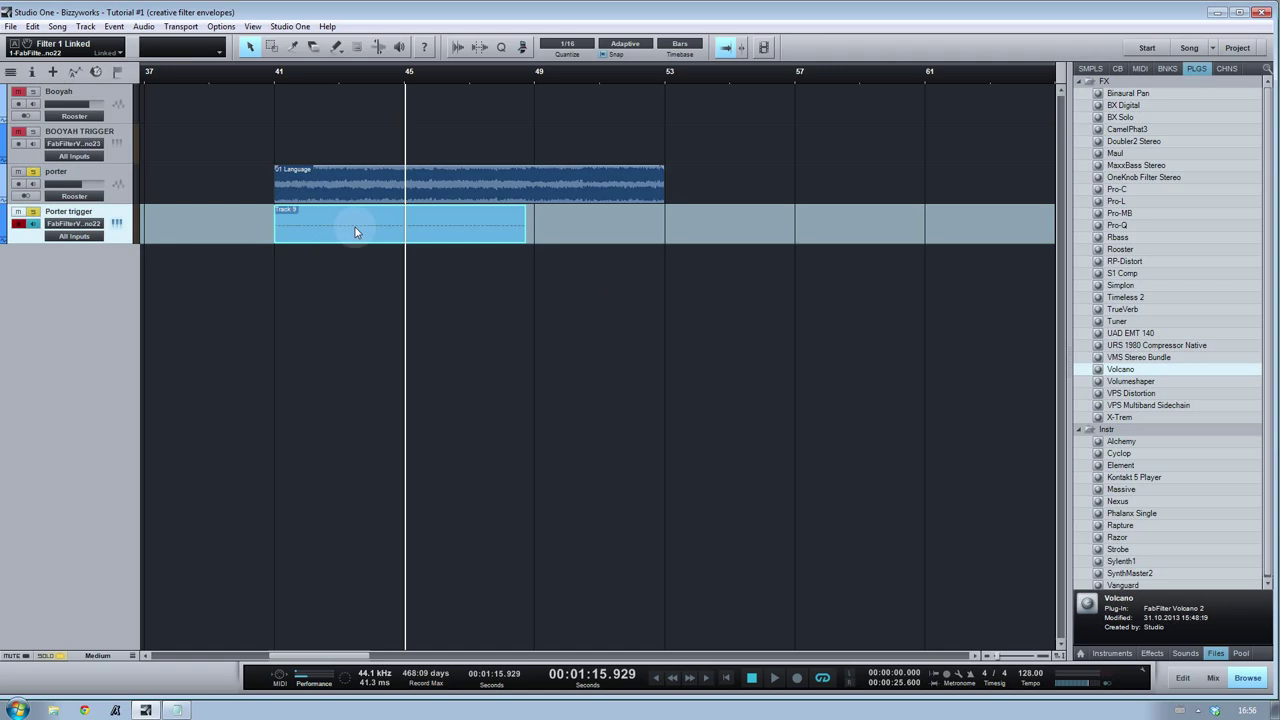
double_click(292, 236)
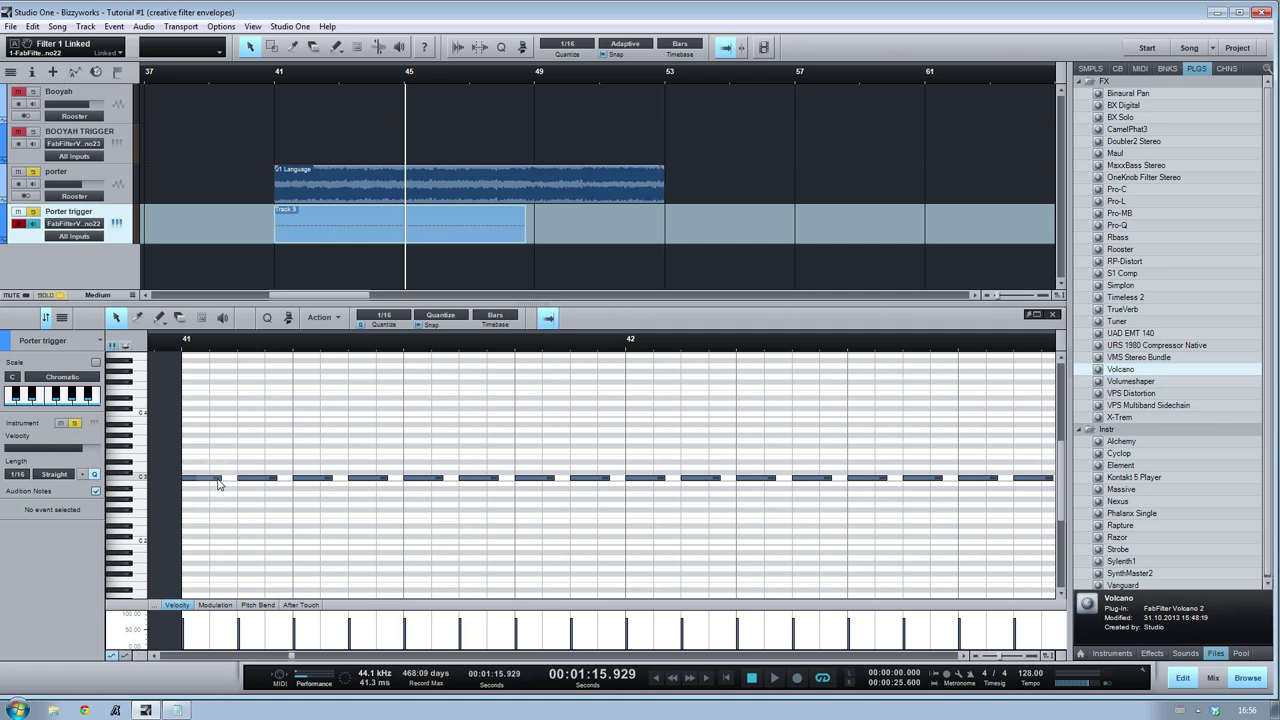
Activate Volcano on porter, play from bar 41 while sweeping Filter 1 from about 47 Hz to 404 Hz, and close its window
click(276, 131)
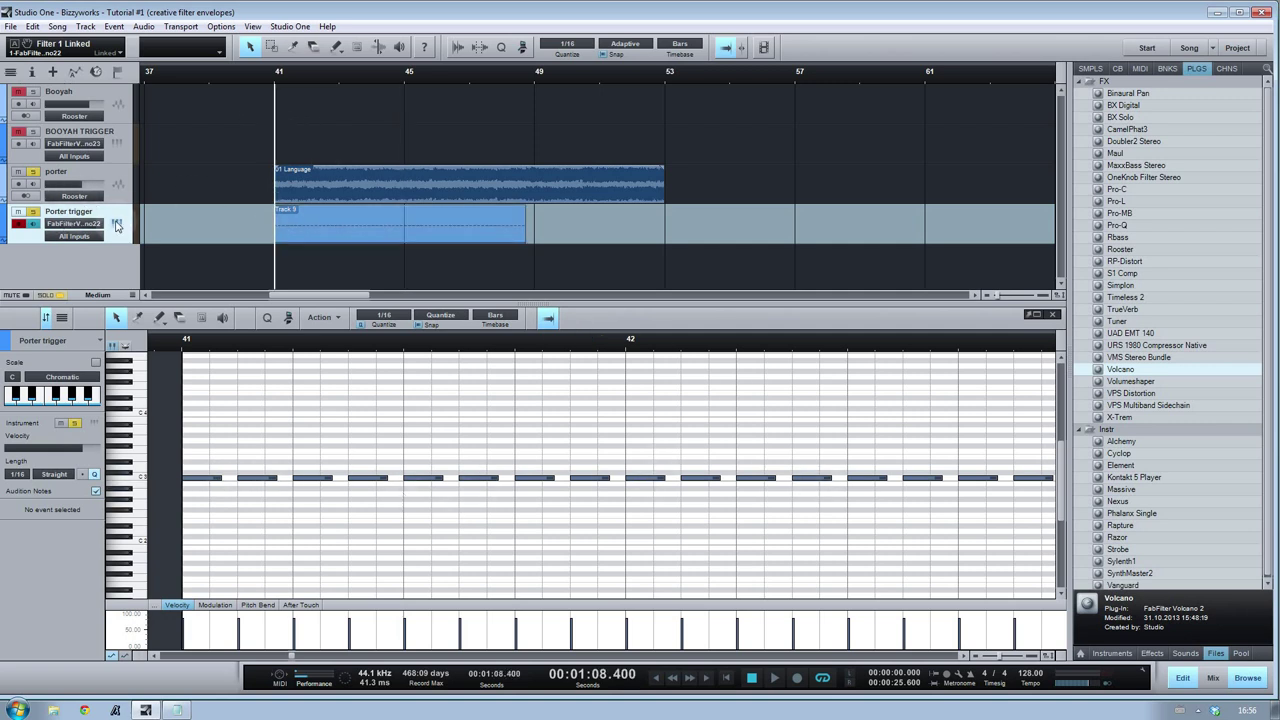
click(117, 223)
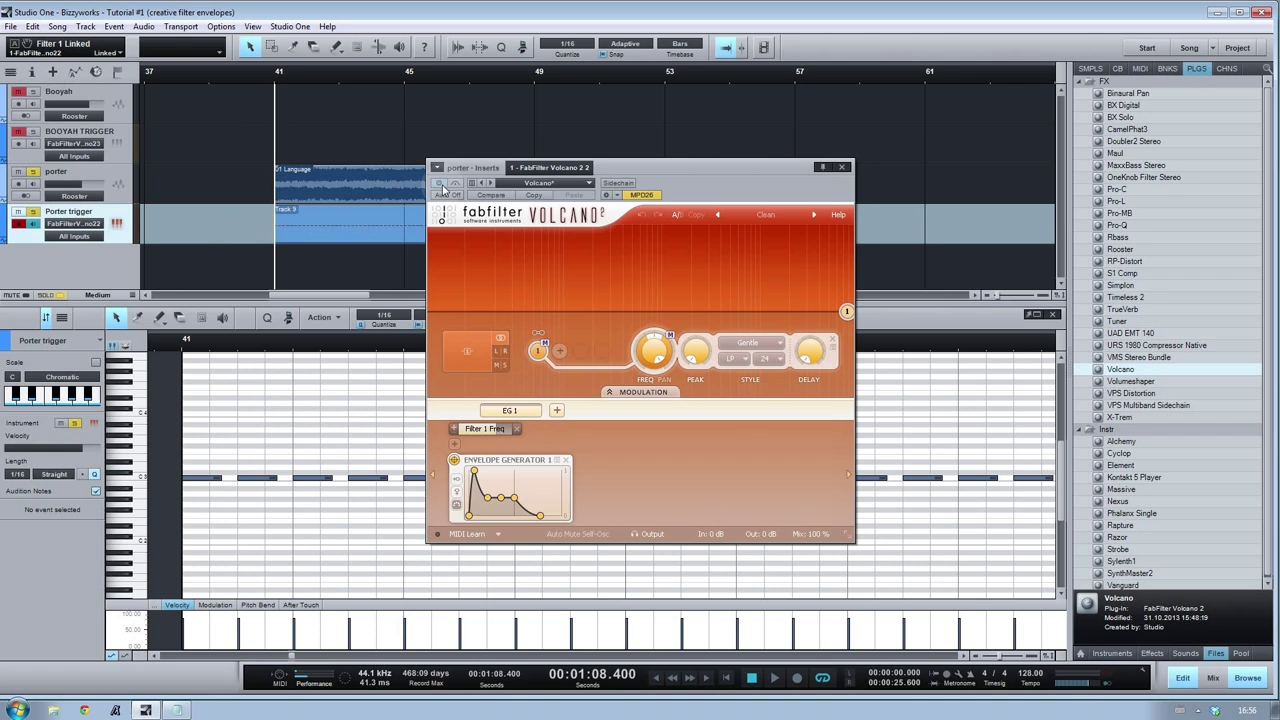
drag(648, 402, 644, 464)
key(space)
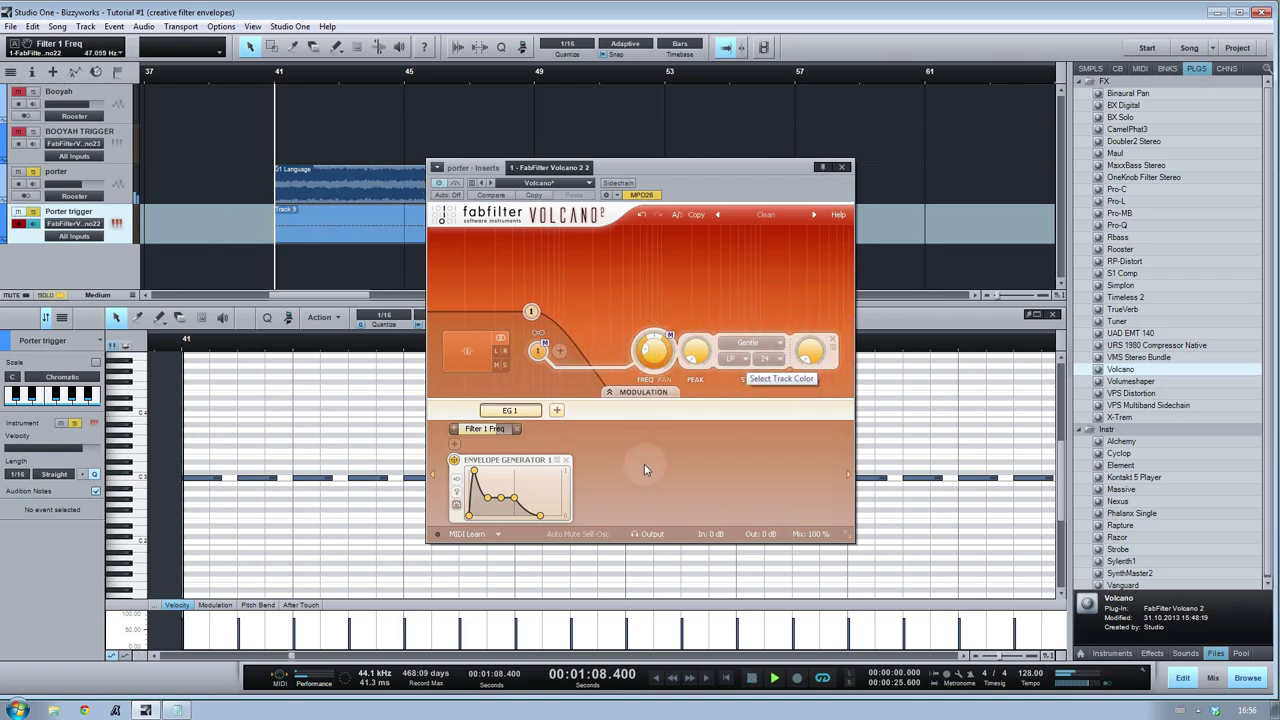
drag(552, 305, 630, 323)
key(space)
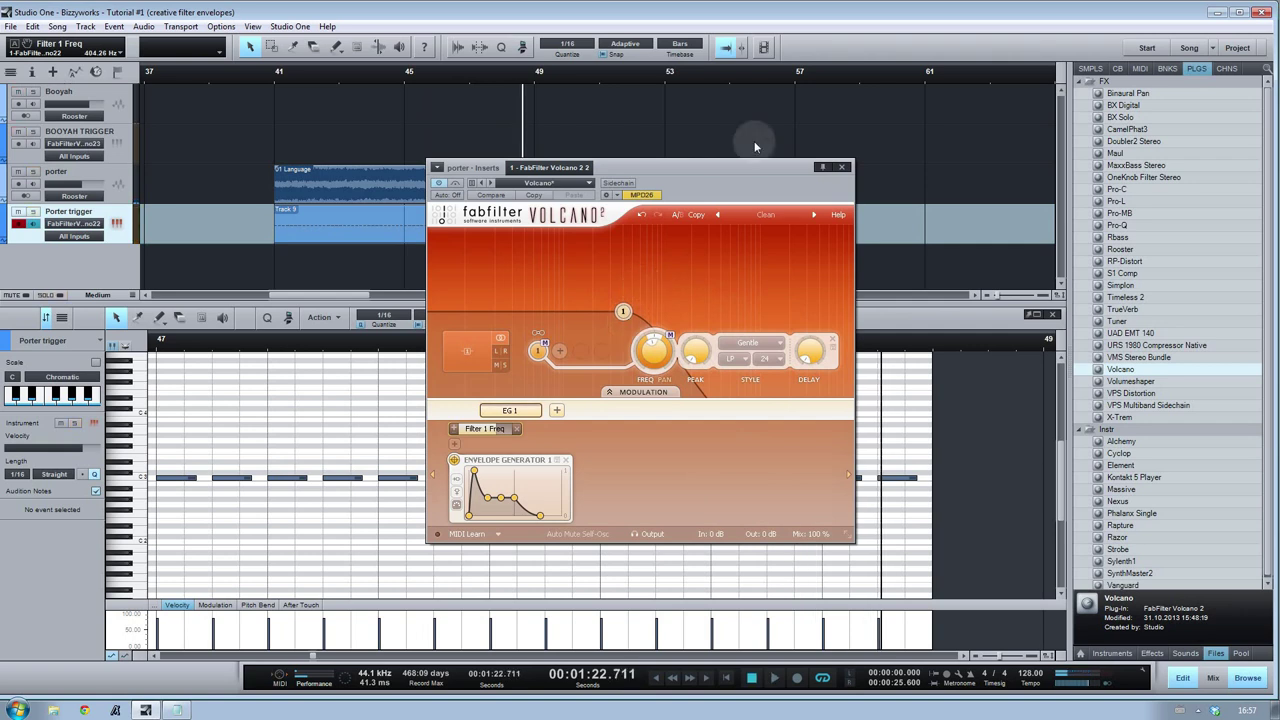
click(842, 167)
Move the playhead to the Booyah clip at bar 89 and solo the Booyah and BOOYAH TRIGGER tracks instead of the porter pair
key(w)
key(w)
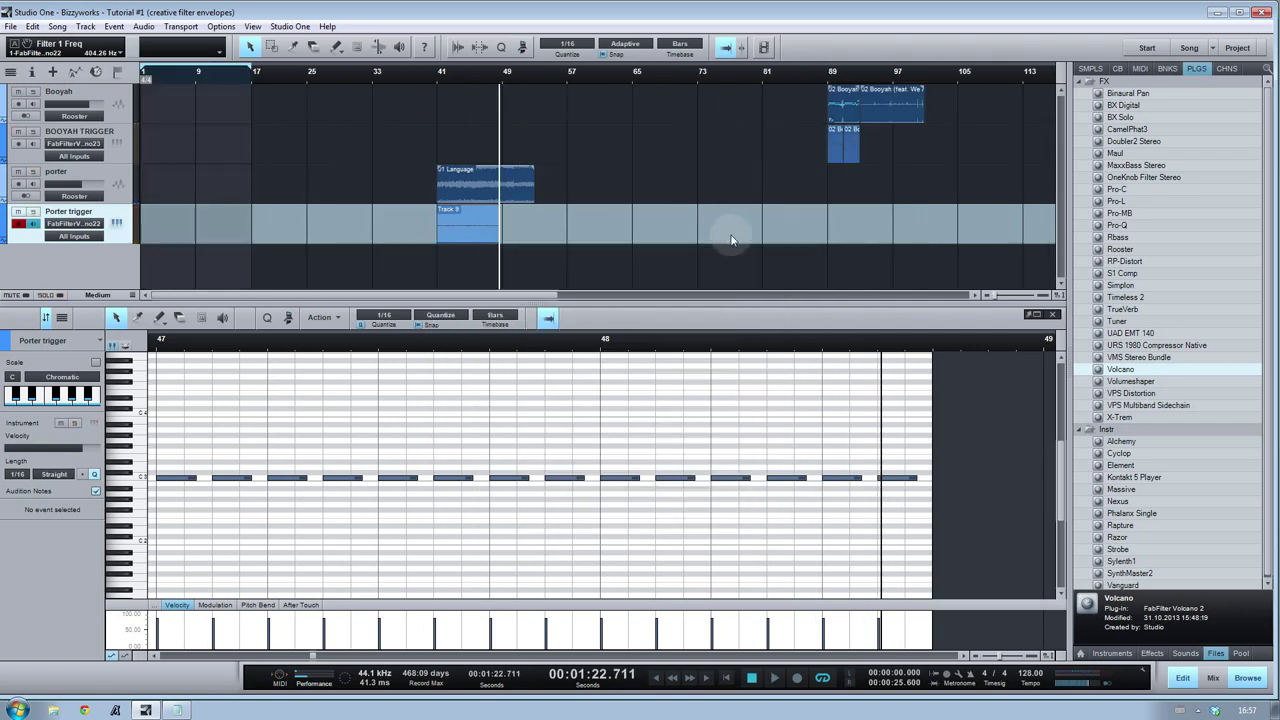
click(829, 73)
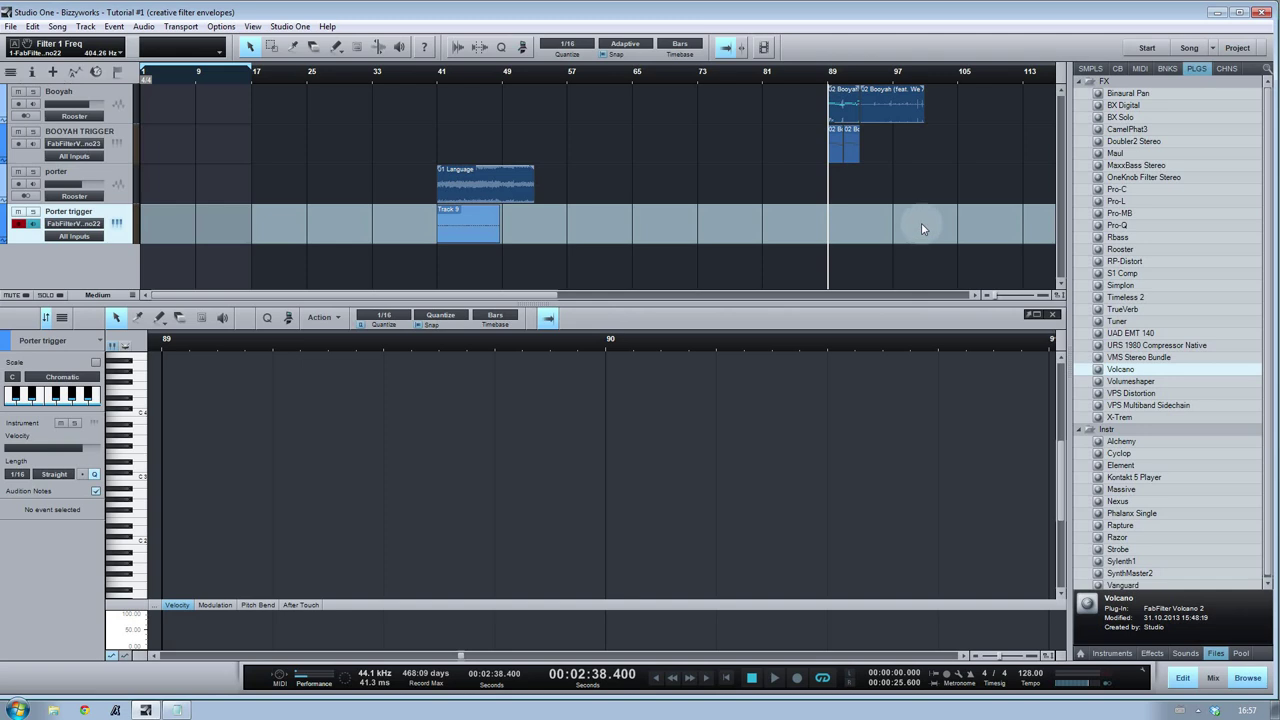
click(33, 91)
click(33, 131)
click(737, 171)
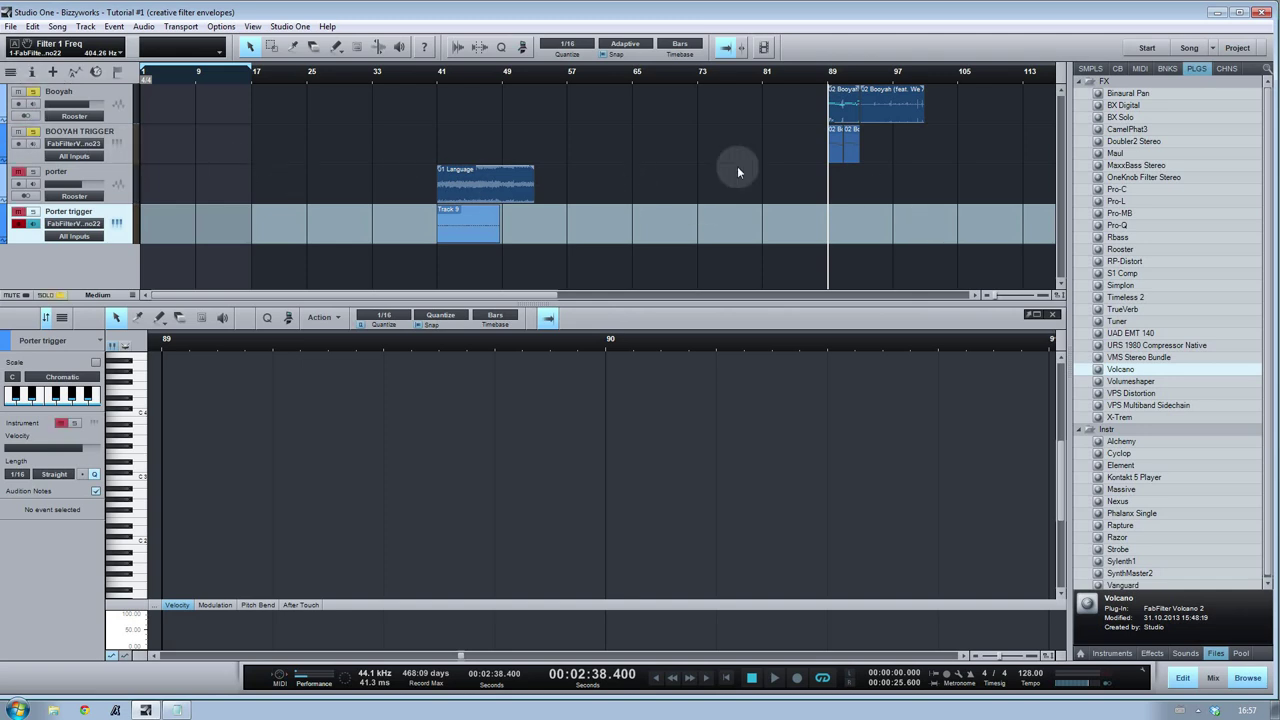
Open Booyah's Volcano 2, play the clip while sweeping Filter 1 down to about 991.5 Hz, and close the plug-in window
click(119, 147)
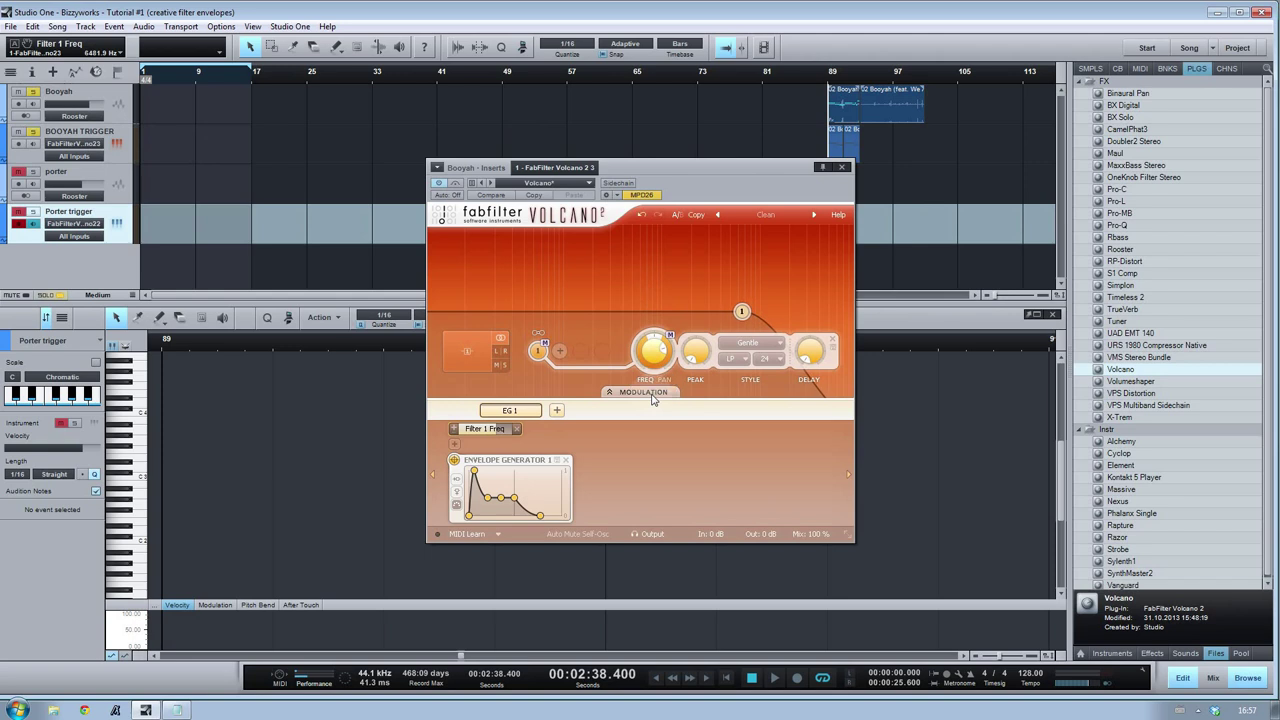
key(space)
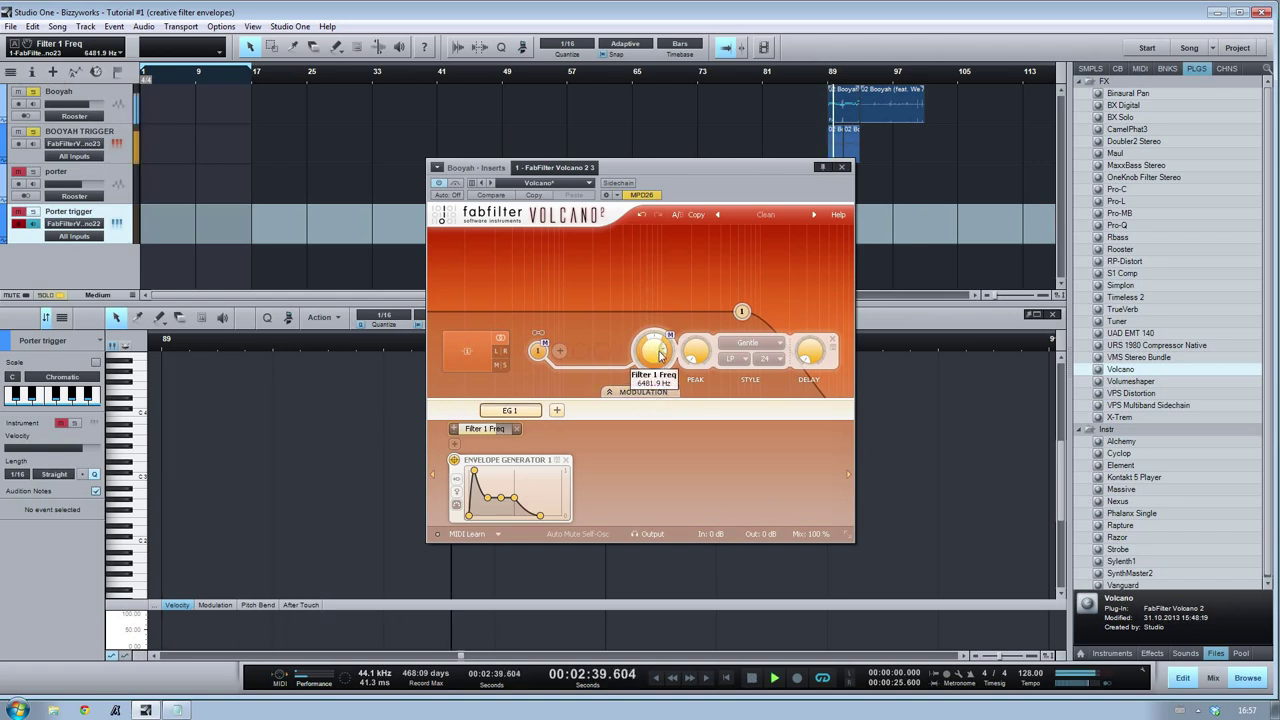
drag(654, 383, 625, 421)
drag(612, 314, 683, 283)
drag(701, 307, 662, 311)
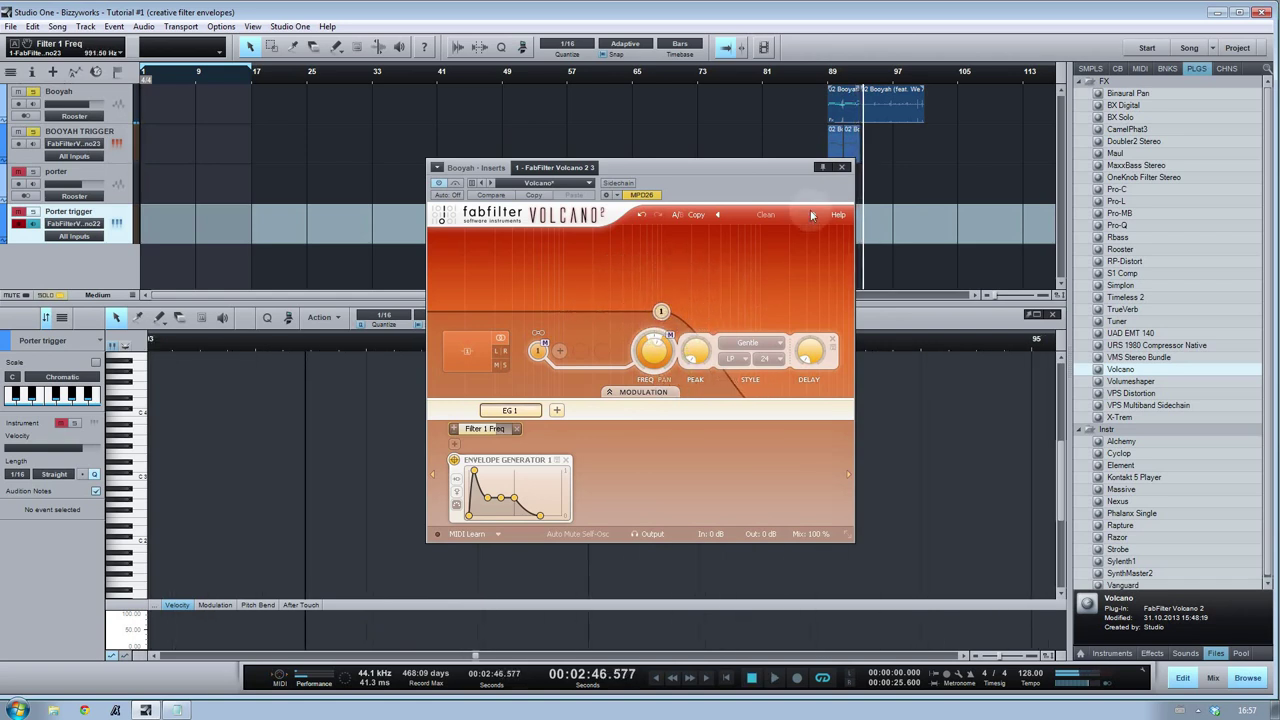
click(842, 167)
Create a one-bar event at bar 87 on the BOOYAH TRIGGER track and open it in the note editor
drag(838, 77, 661, 101)
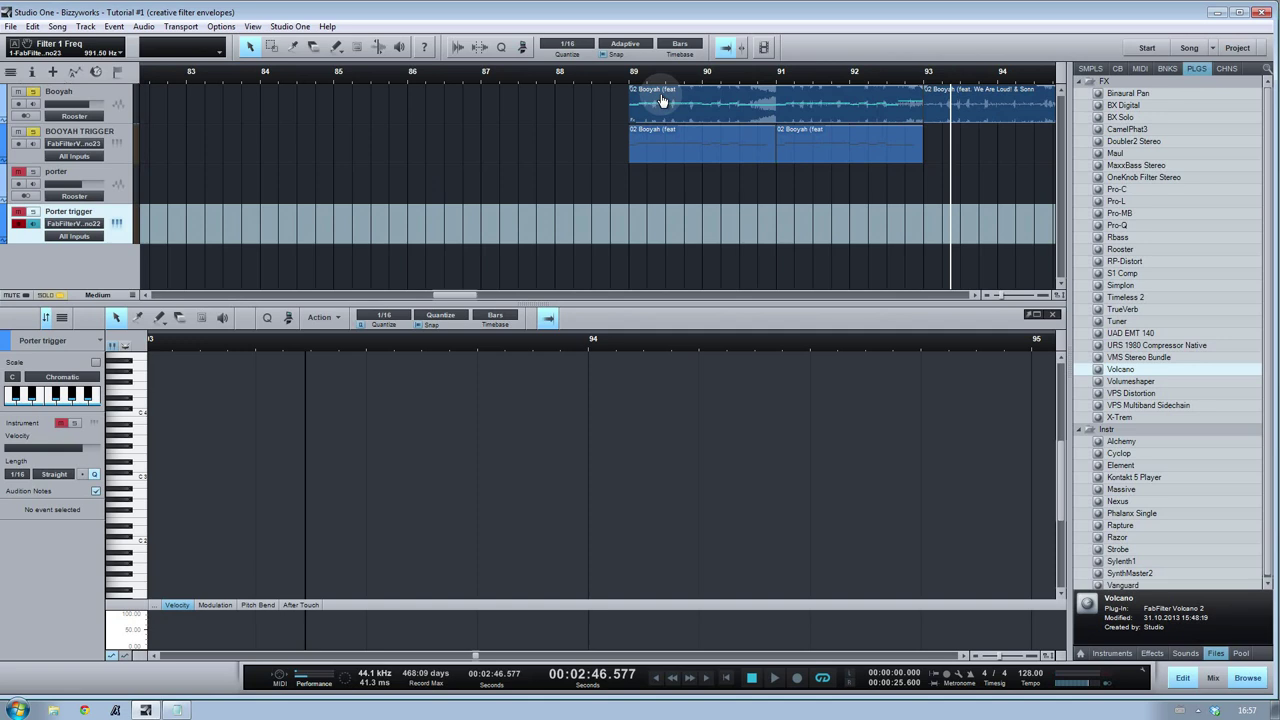
double_click(496, 151)
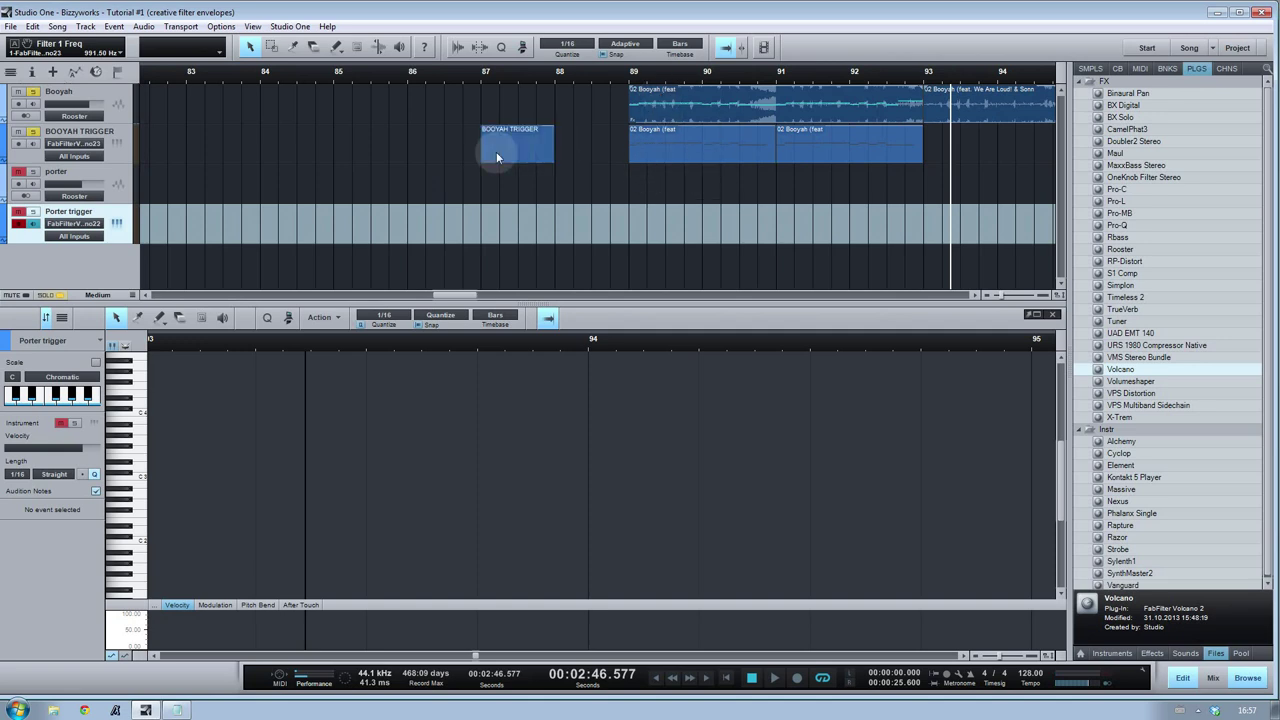
double_click(512, 140)
click(238, 558)
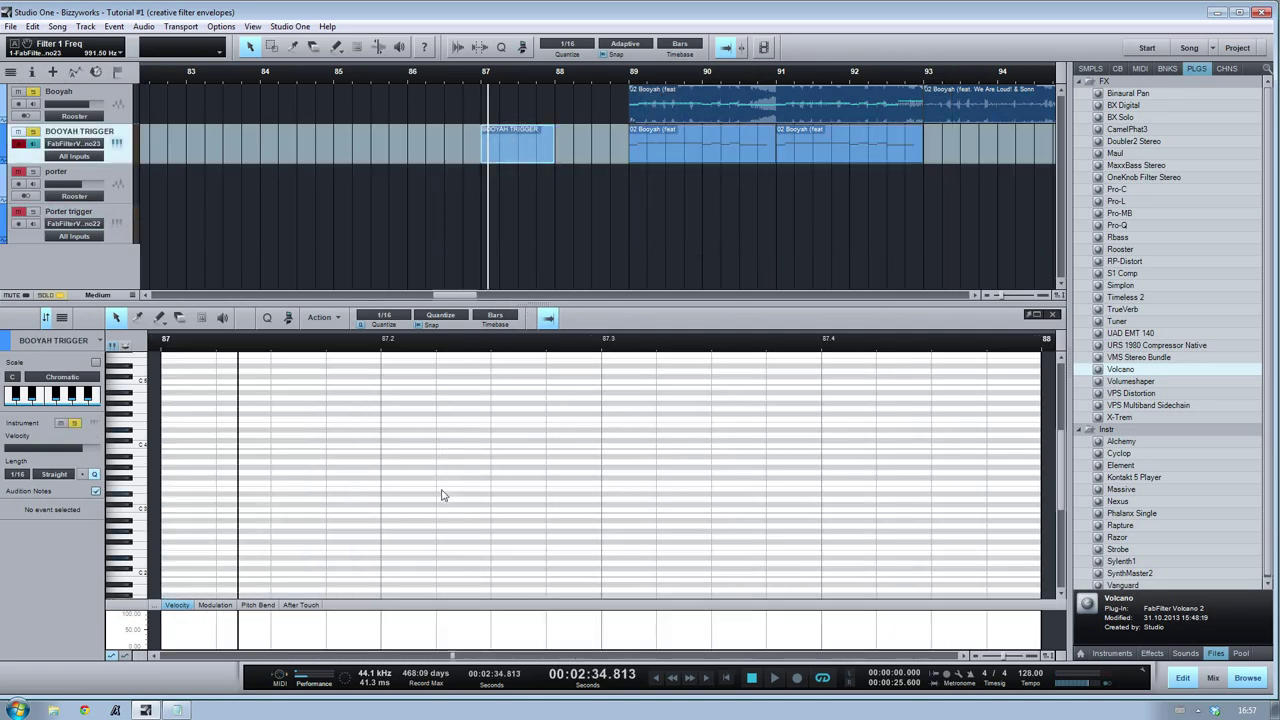
Try a sixteenth note on F3 in the bar 87 event, then delete both the note and the event from the BOOYAH TRIGGER track
click(445, 483)
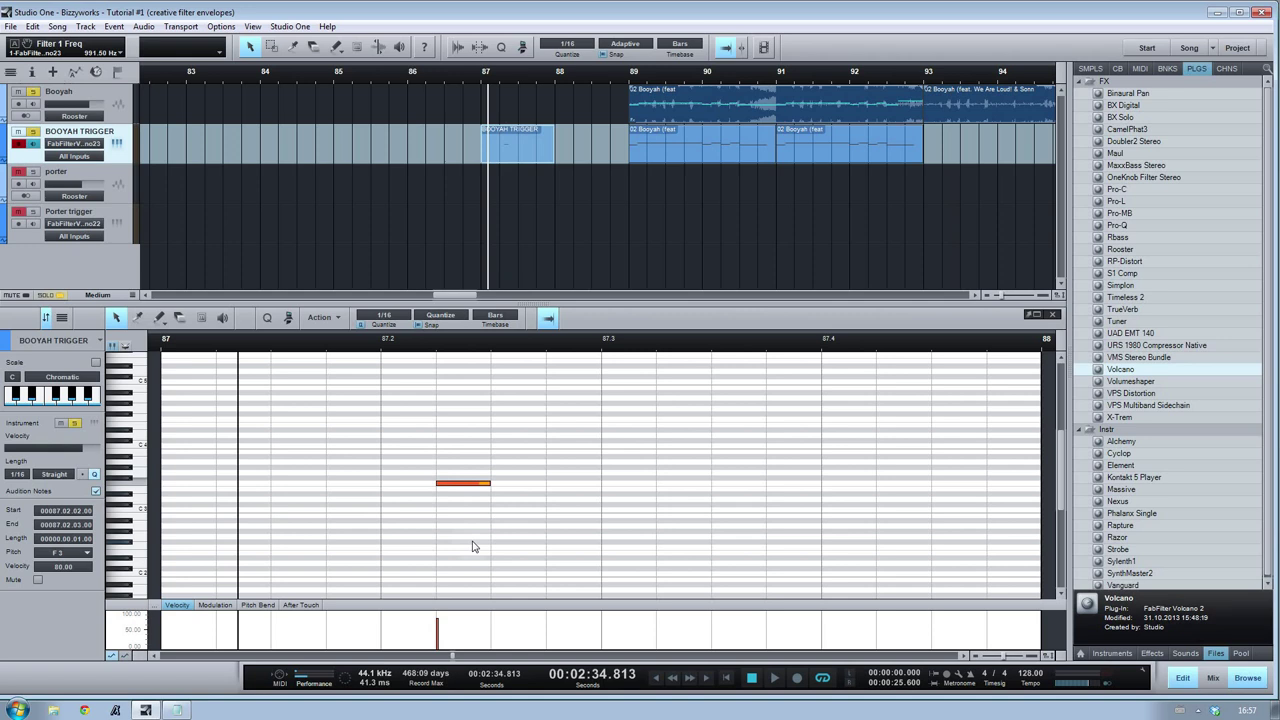
key(Delete)
key(F2)
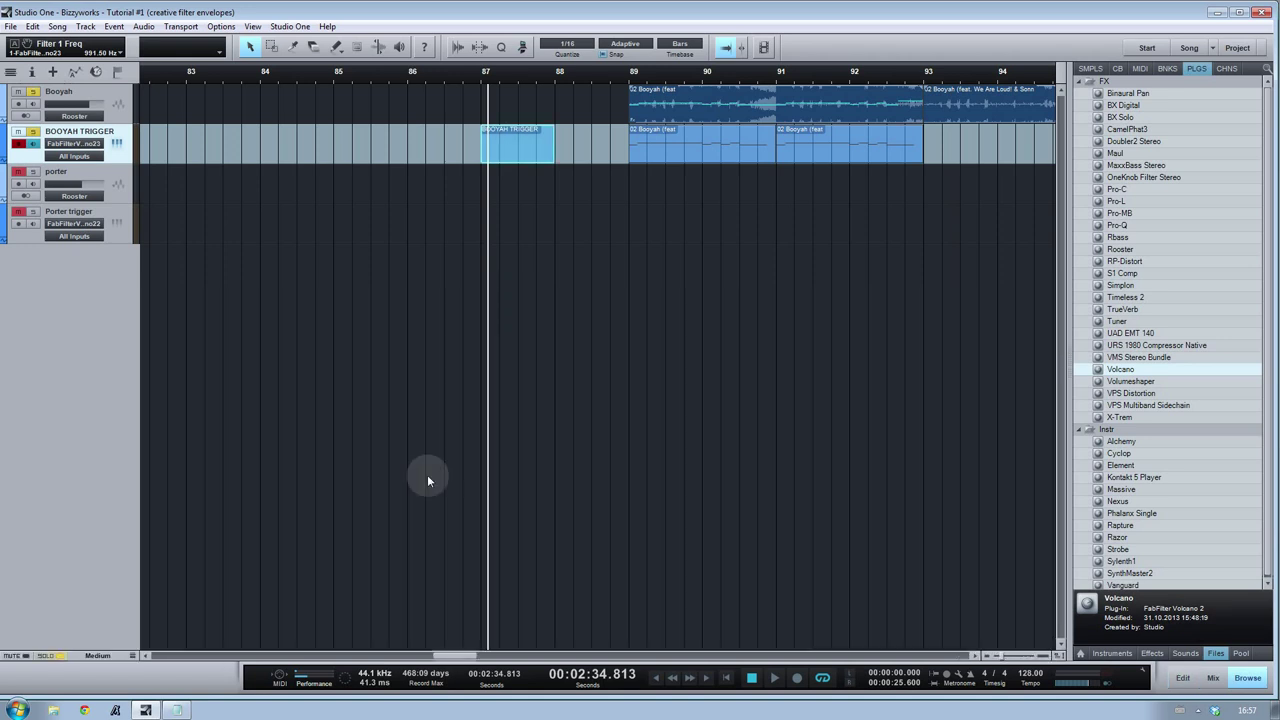
key(Delete)
Open the Booyah clip in an enlarged Melodyne editor, examine its detected notes from bar 89 to 93, and close the editor
click(682, 118)
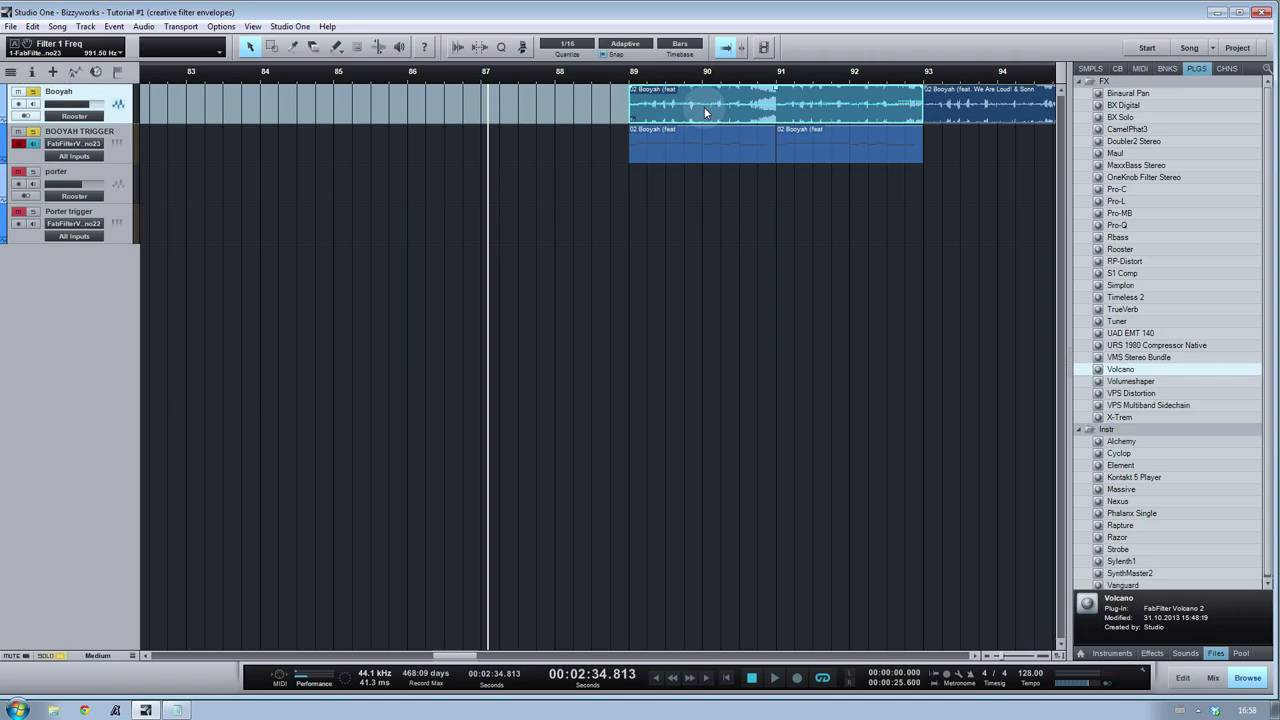
double_click(705, 112)
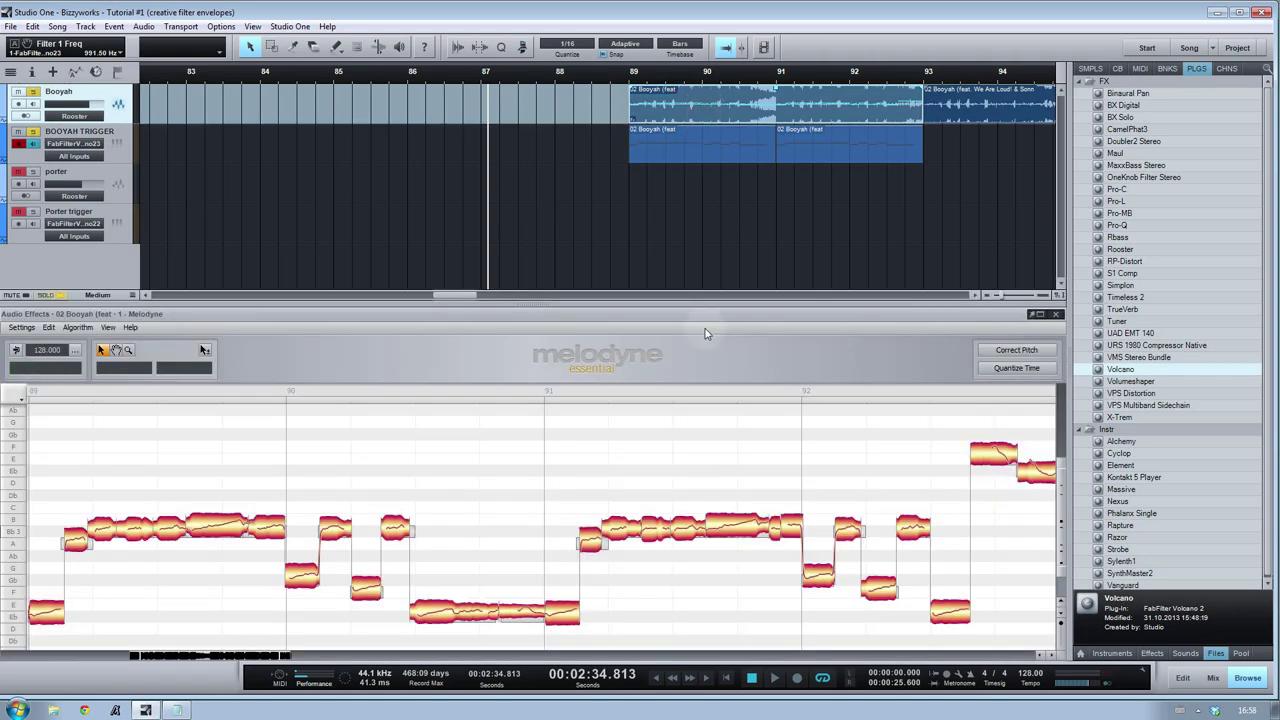
drag(577, 301, 582, 179)
drag(190, 658, 203, 658)
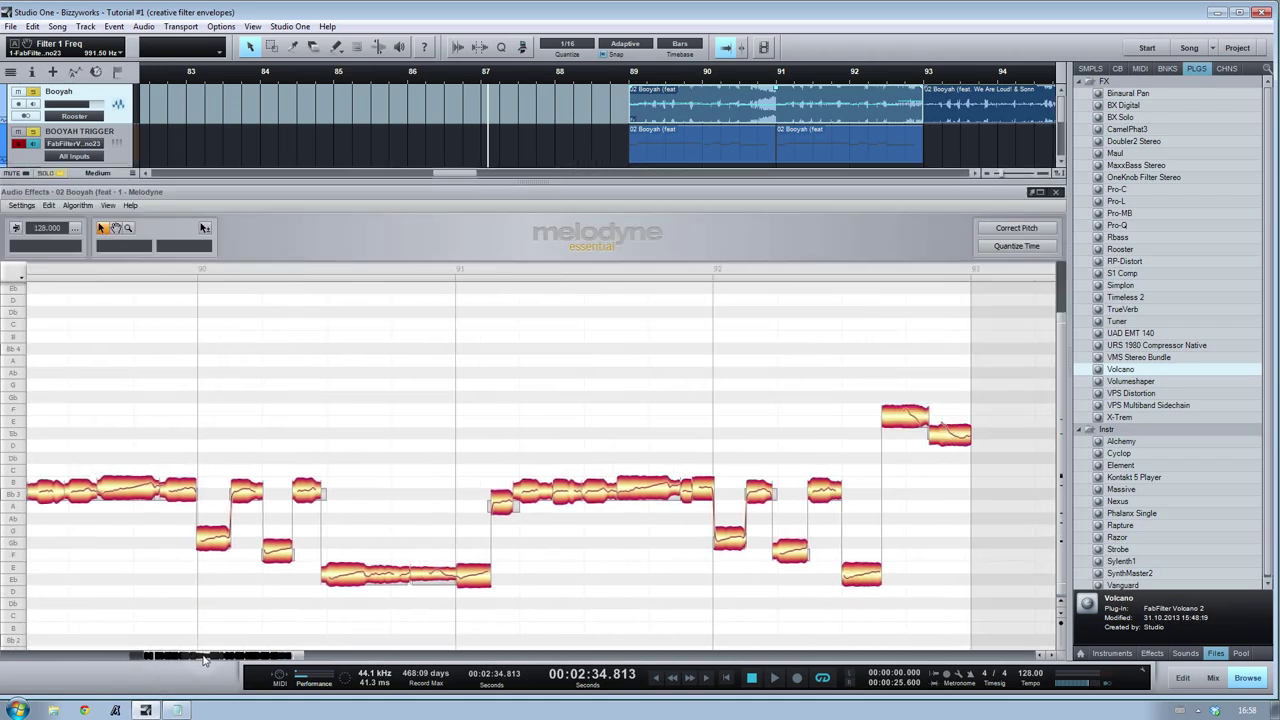
key(F2)
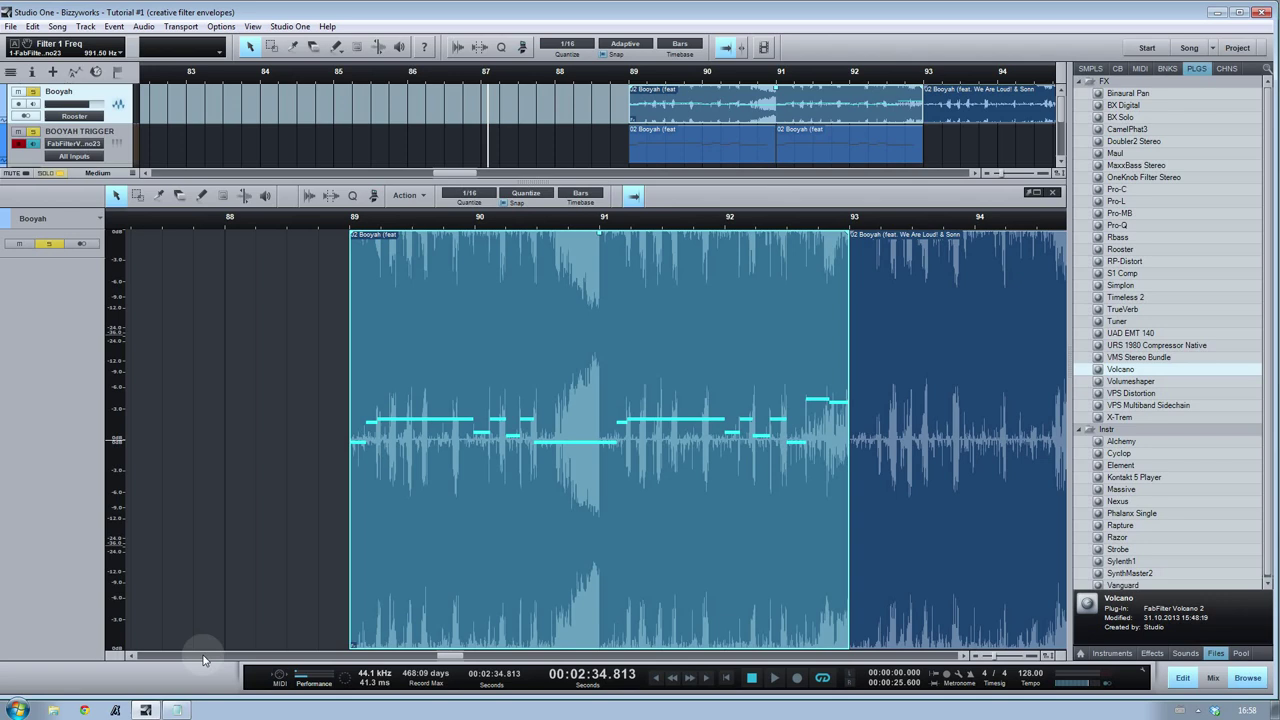
key(F2)
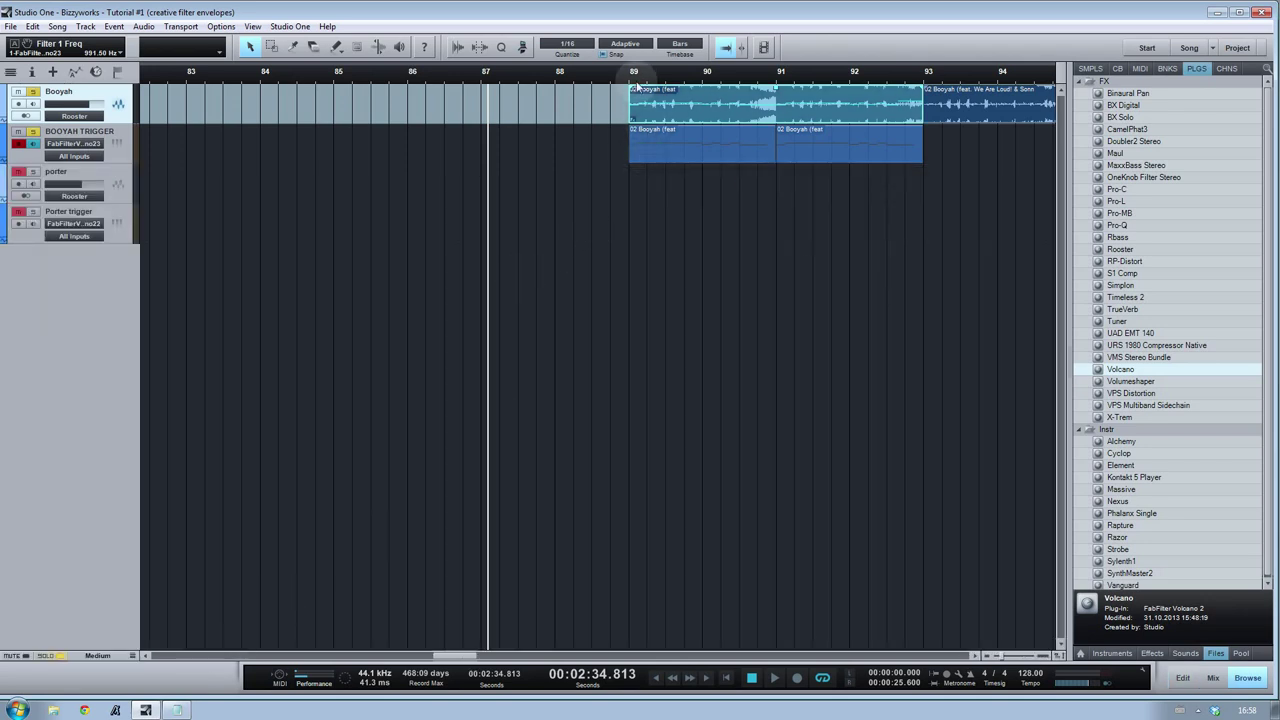
Place the playhead just after bar 89 and add an instrument track named booyah midi below Booyah with no instrument assigned
drag(635, 77, 662, 58)
click(656, 77)
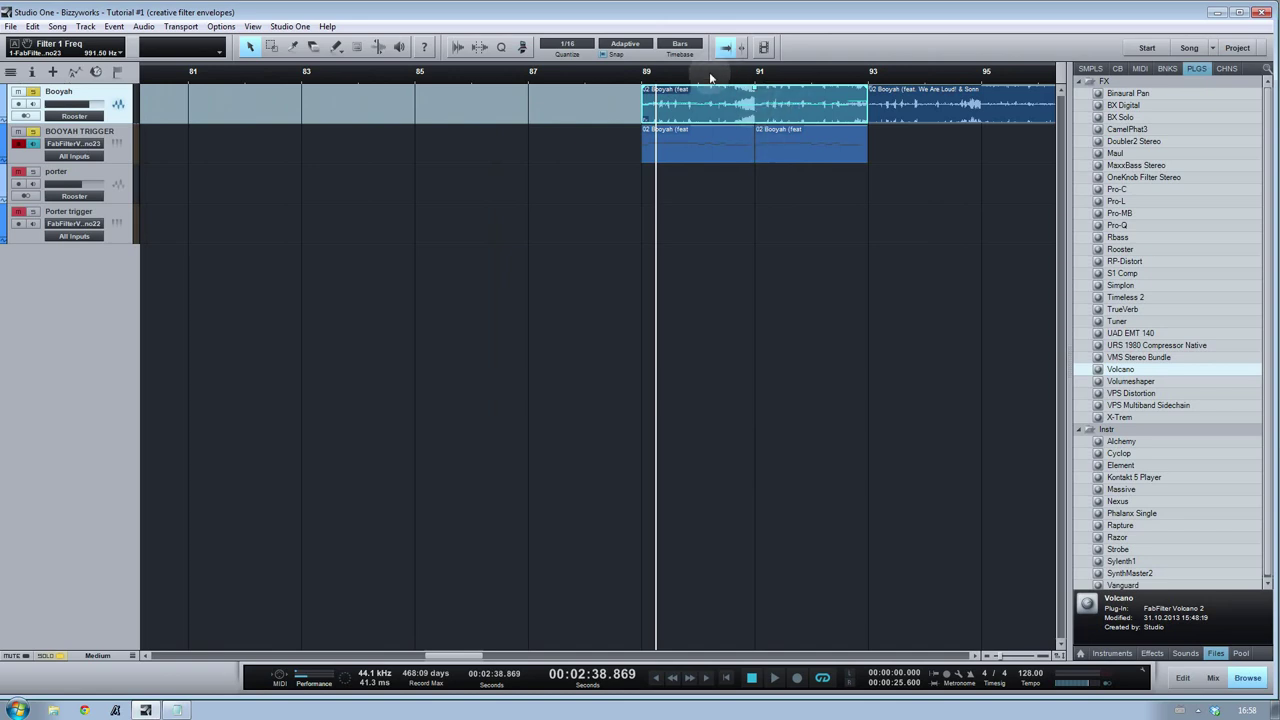
drag(709, 77, 689, 127)
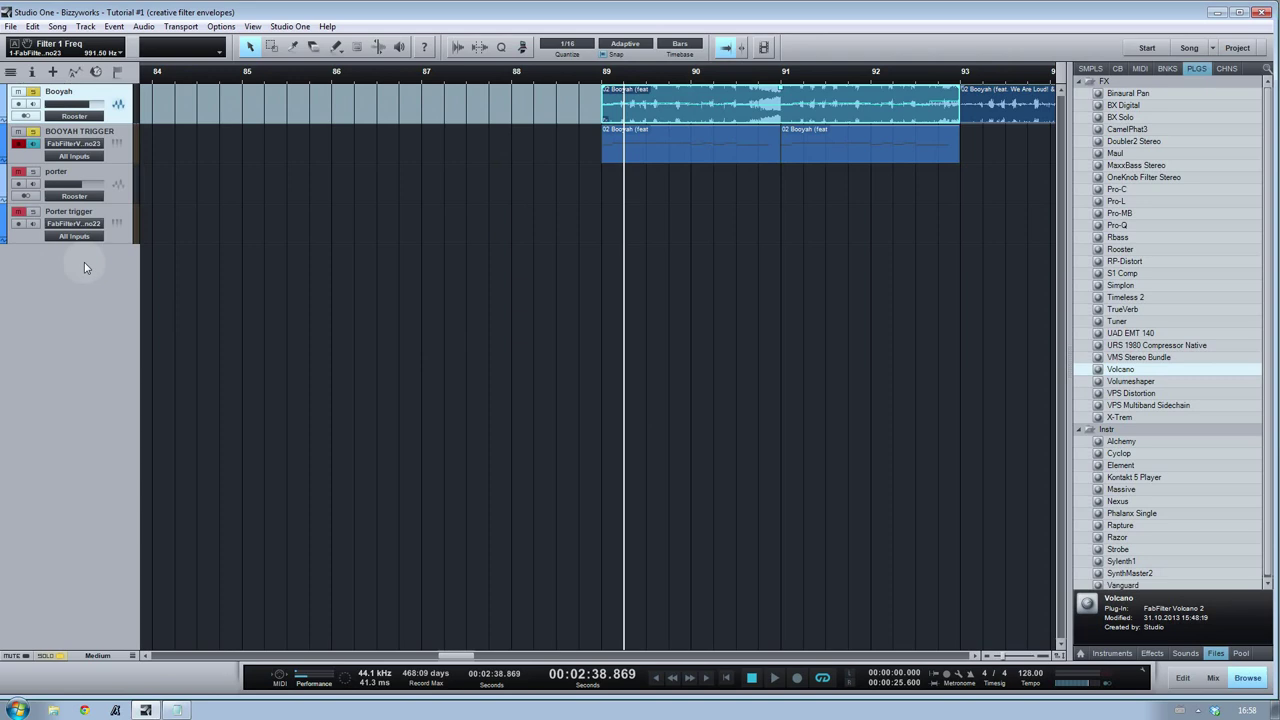
click(53, 71)
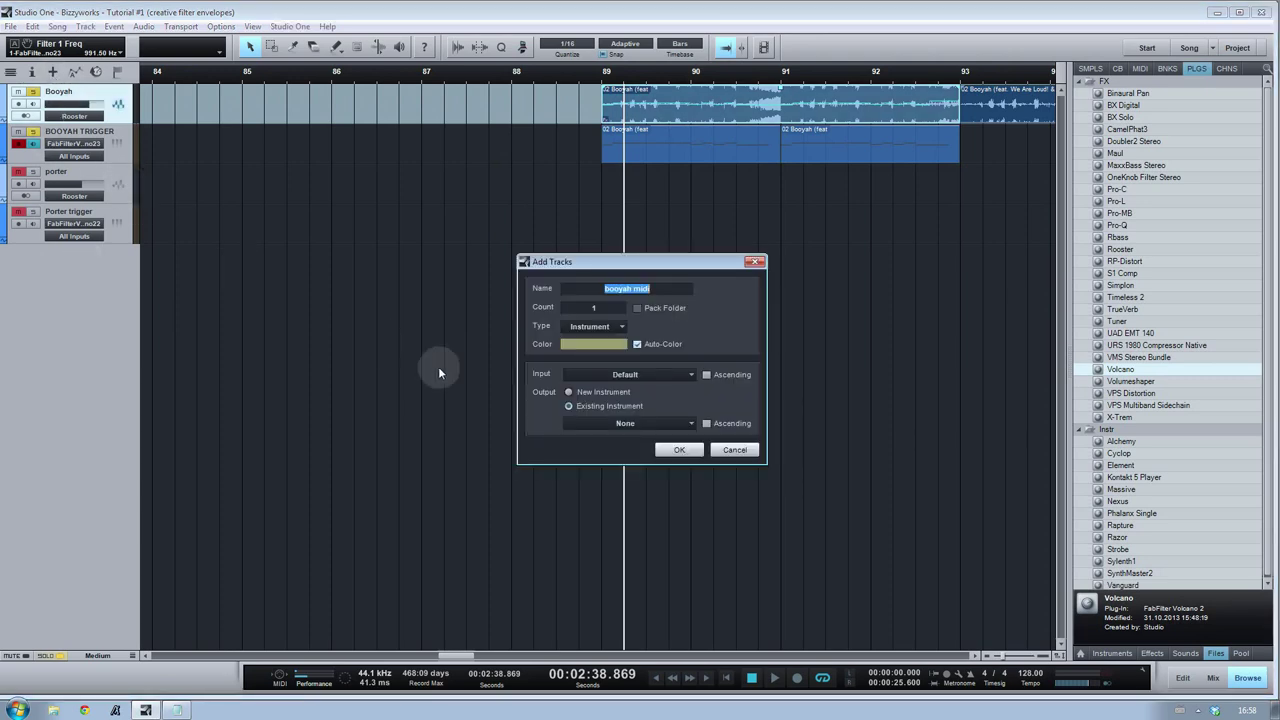
click(678, 449)
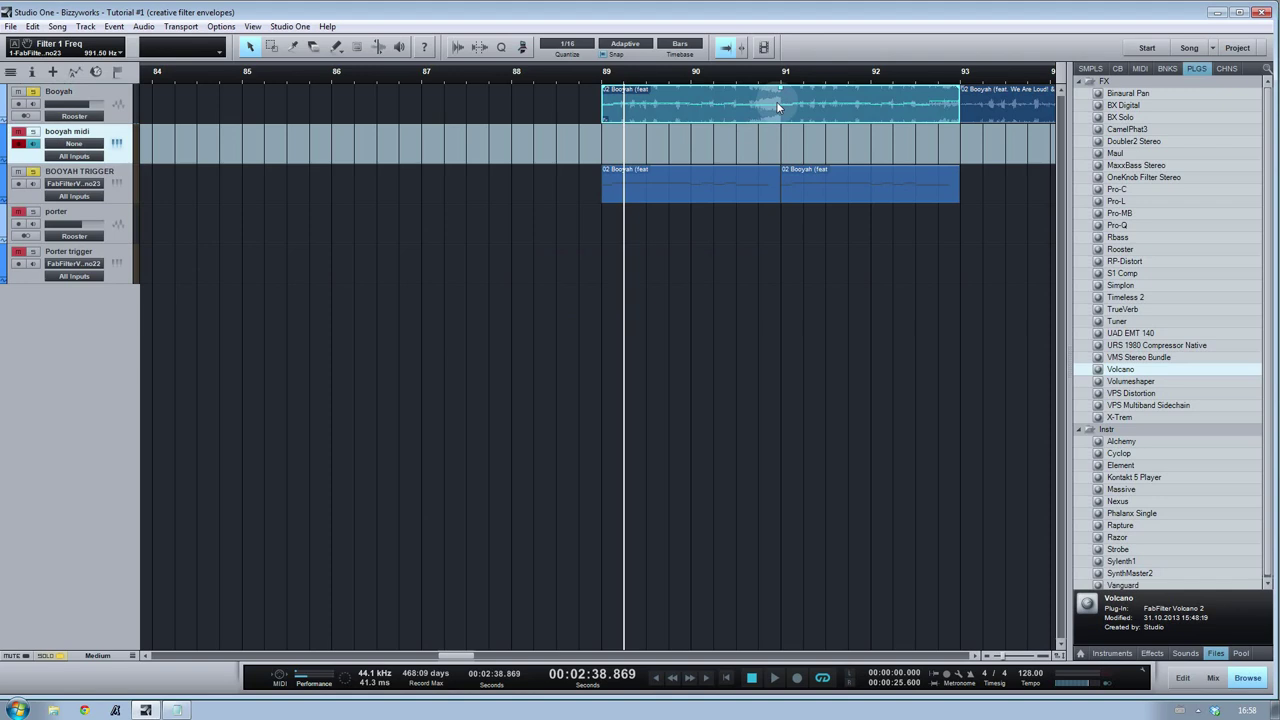
Extract the Booyah clip's Melodyne notes onto the booyah midi track at bar 89 and view them from there in the note editor
drag(776, 101, 784, 146)
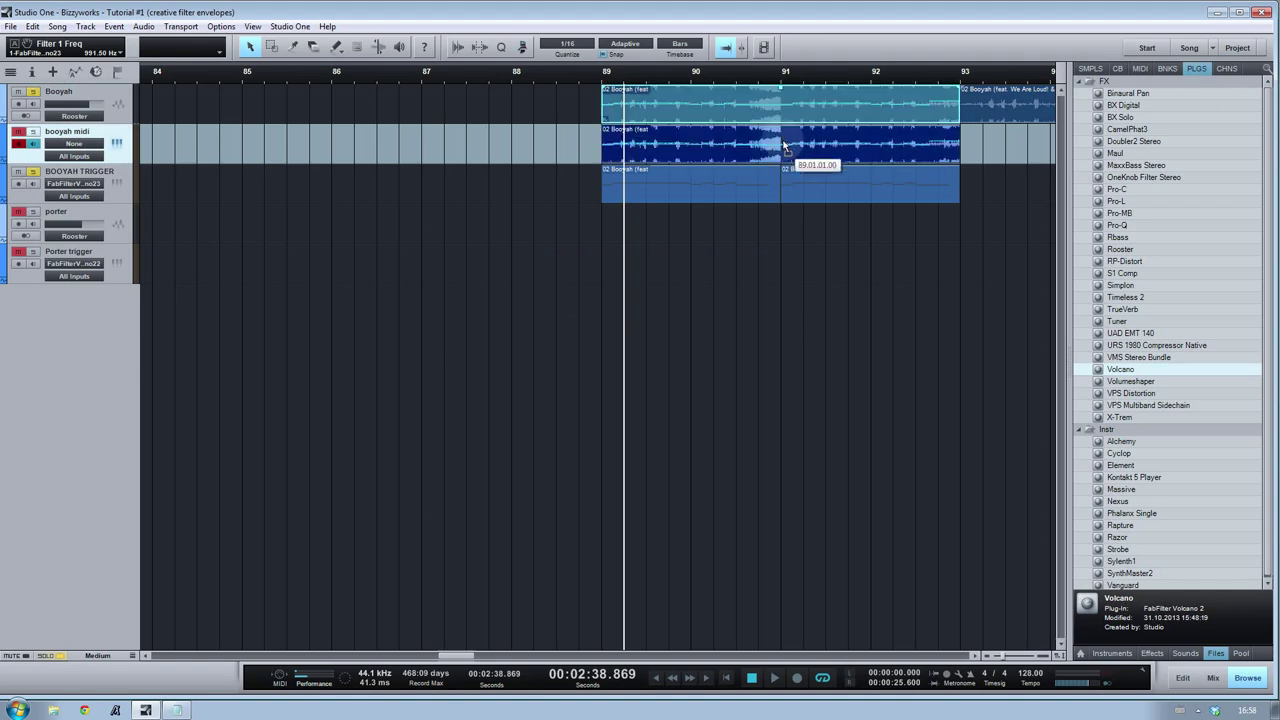
drag(784, 146, 783, 146)
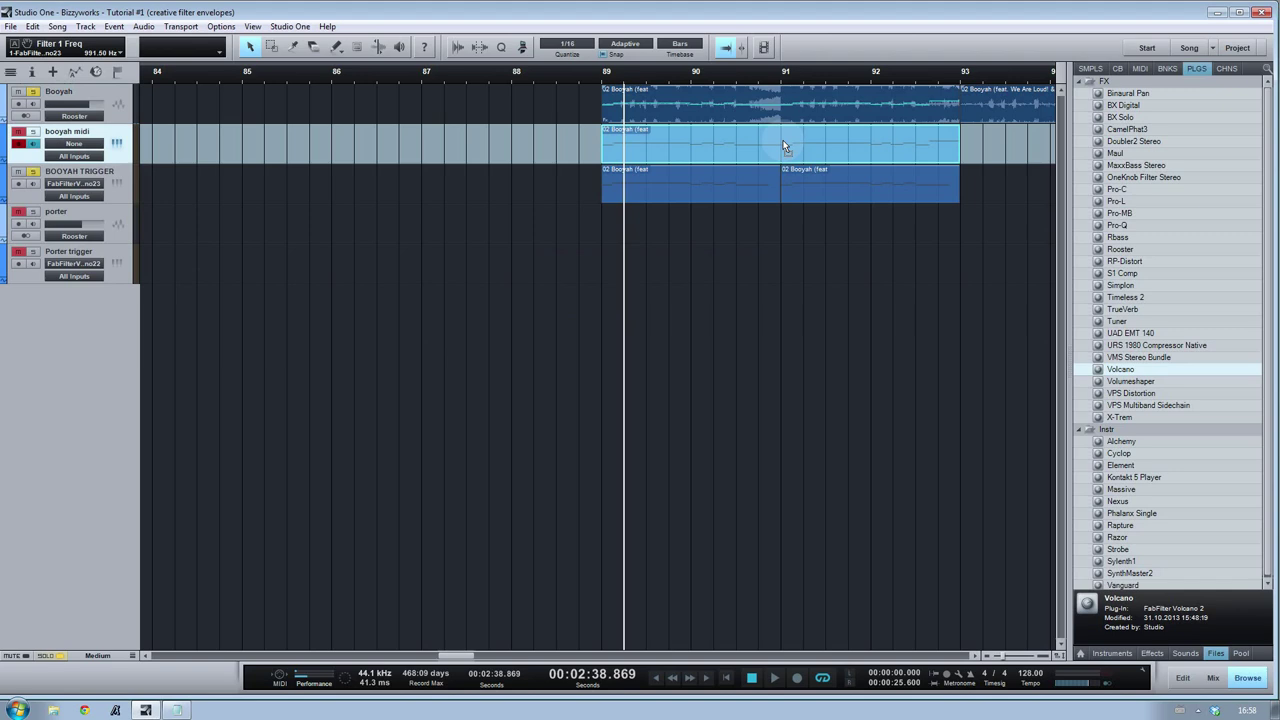
double_click(728, 152)
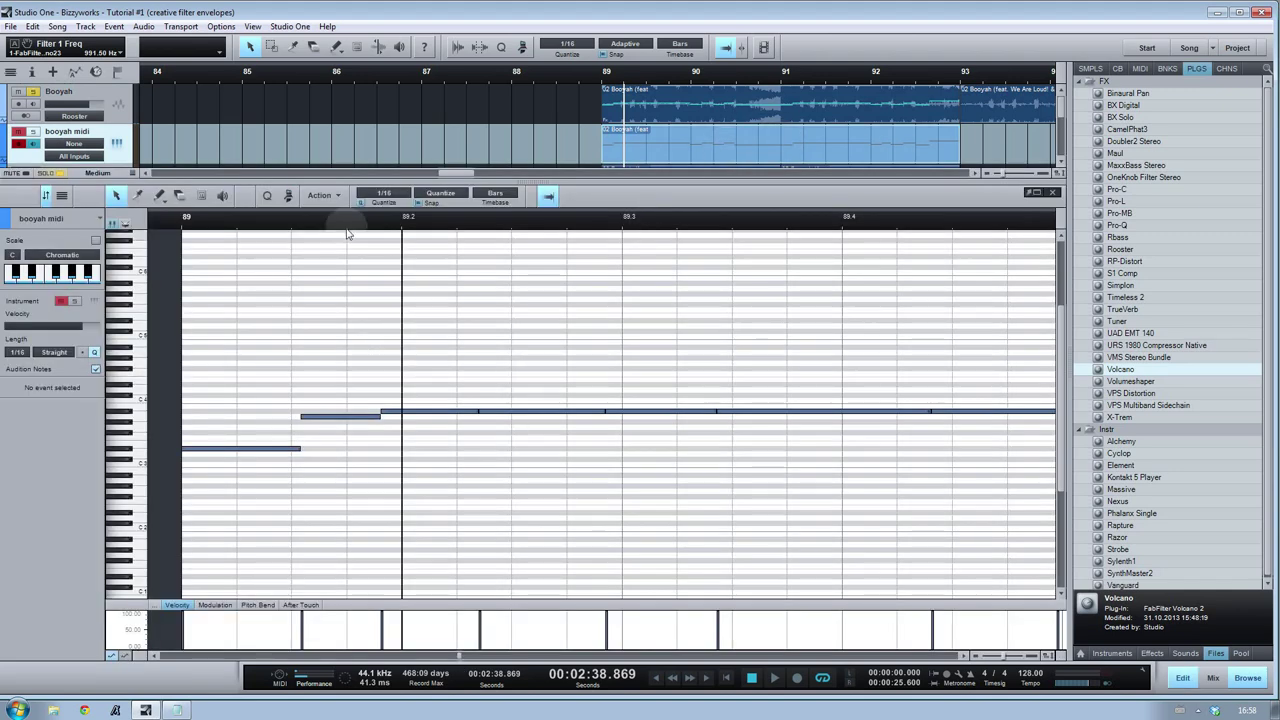
mouse_move(333, 228)
mouse_down()
mouse_move(337, 260)
mouse_move(333, 239)
mouse_up()
click(261, 223)
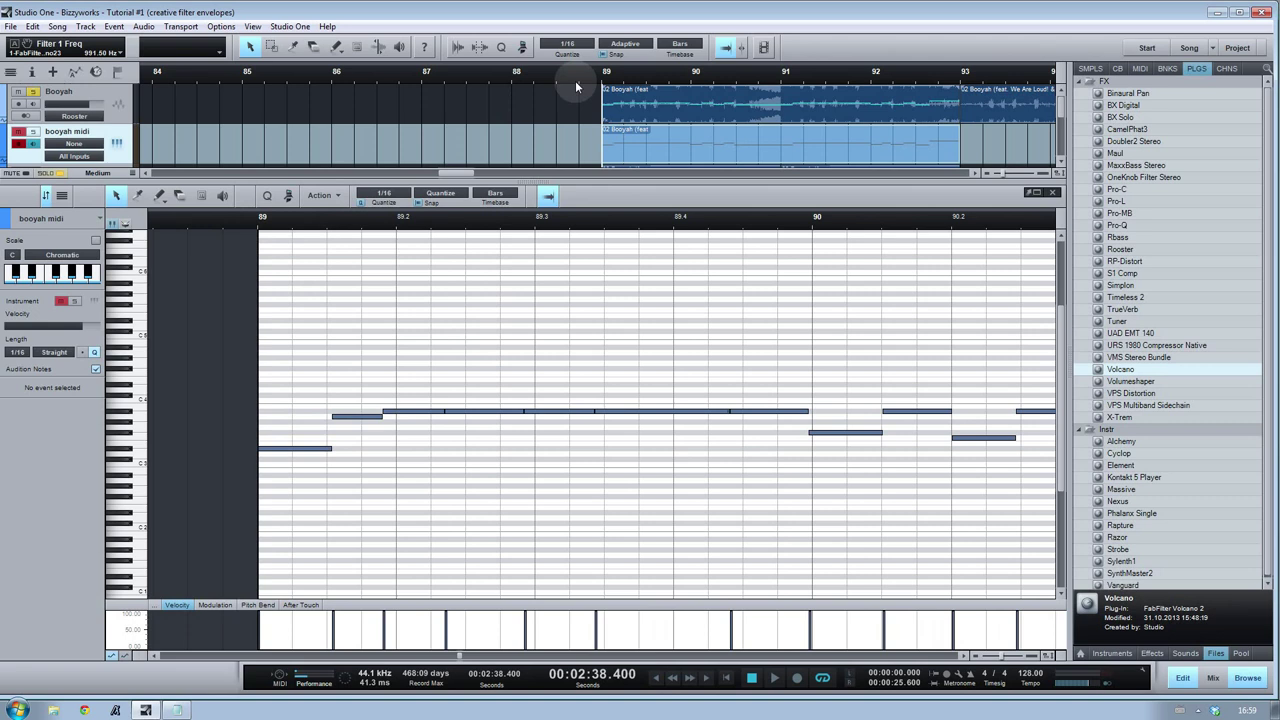
Remove the booyah midi track and select the first BOOYAH TRIGGER event at bar 89 to view its notes
click(605, 74)
mouse_move(613, 80)
mouse_down()
mouse_move(587, 73)
mouse_move(610, 105)
mouse_up()
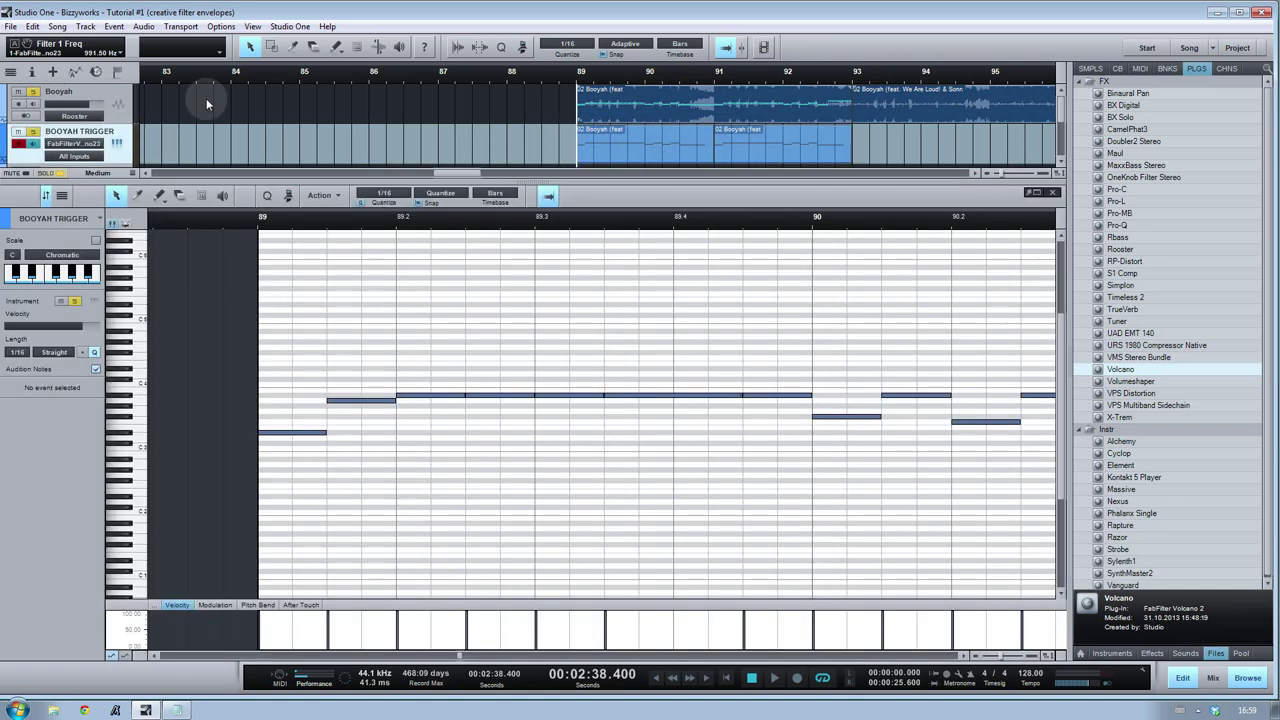
click(624, 150)
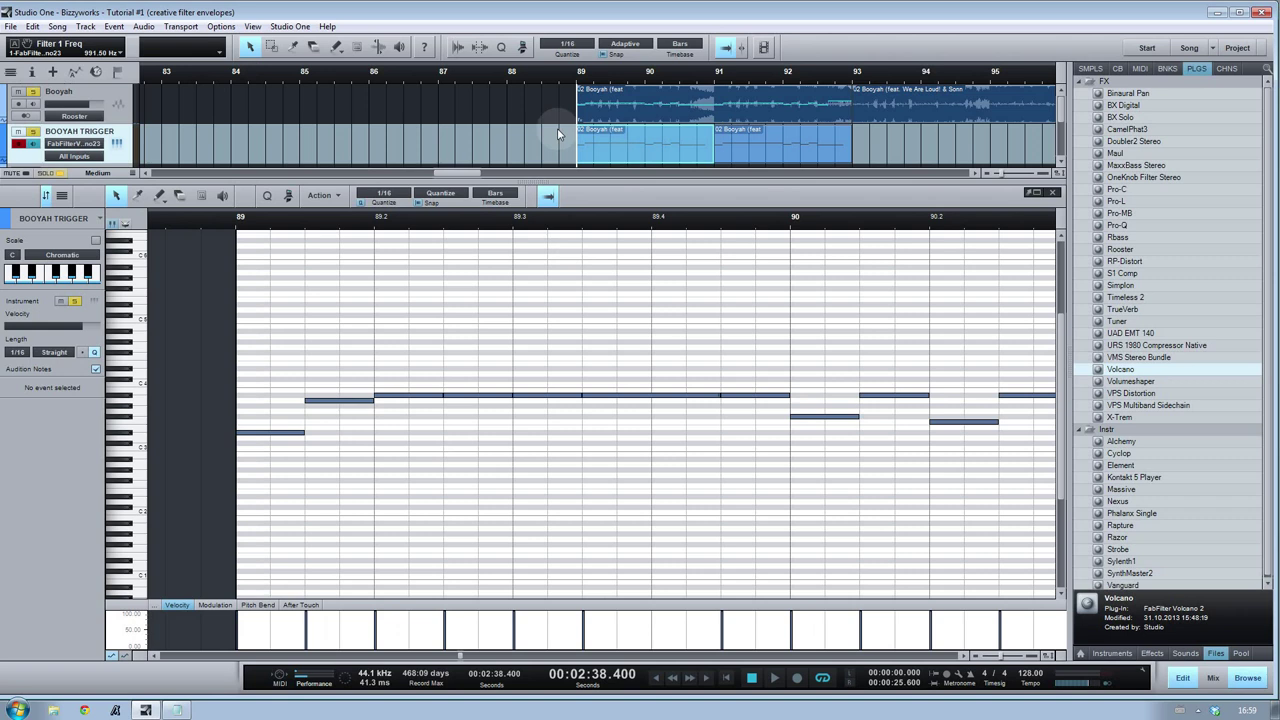
Open Booyah's Volcano 2 and play from bar 89 while sweeping the Filter 1 frequency up to the top of its range
click(117, 145)
drag(653, 350, 645, 400)
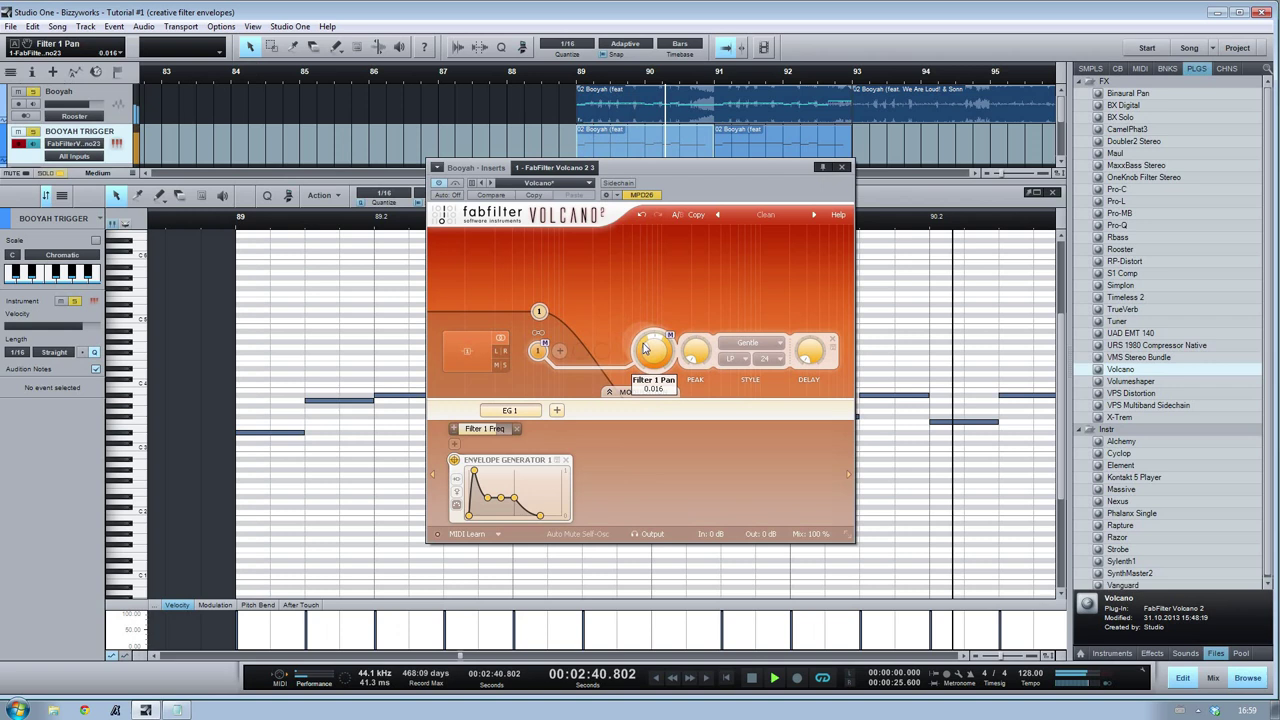
drag(656, 352, 666, 159)
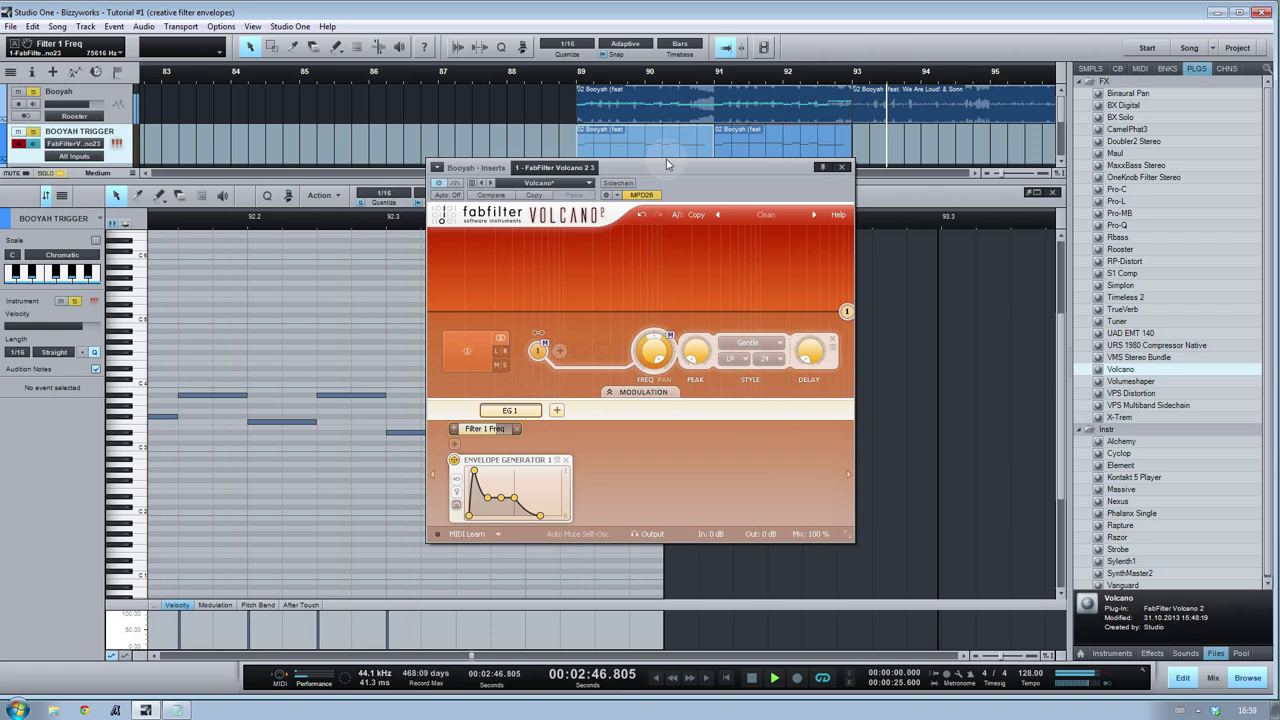